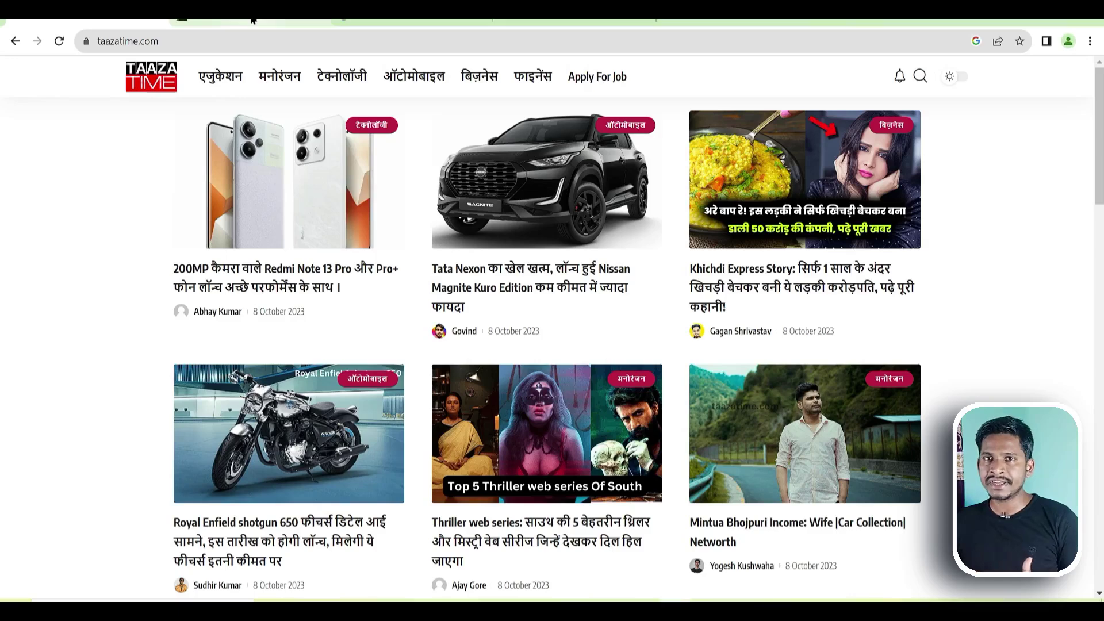
- Open the Foxiz theme's ThemeForest page and examine its Regular License price
mouse_move(253, 20)
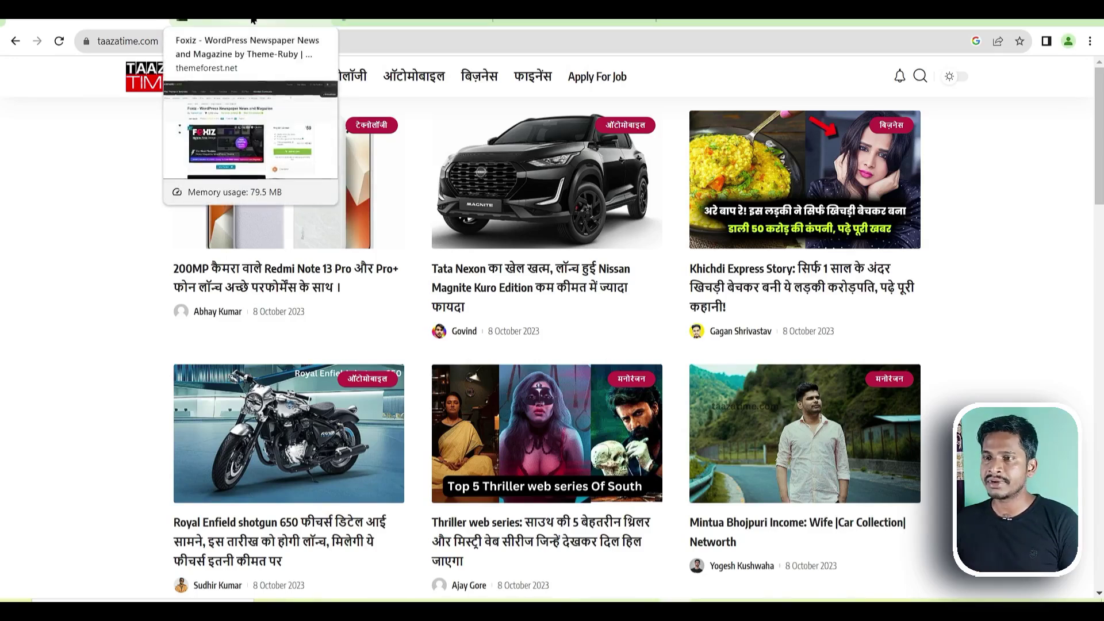
left_click(253, 20)
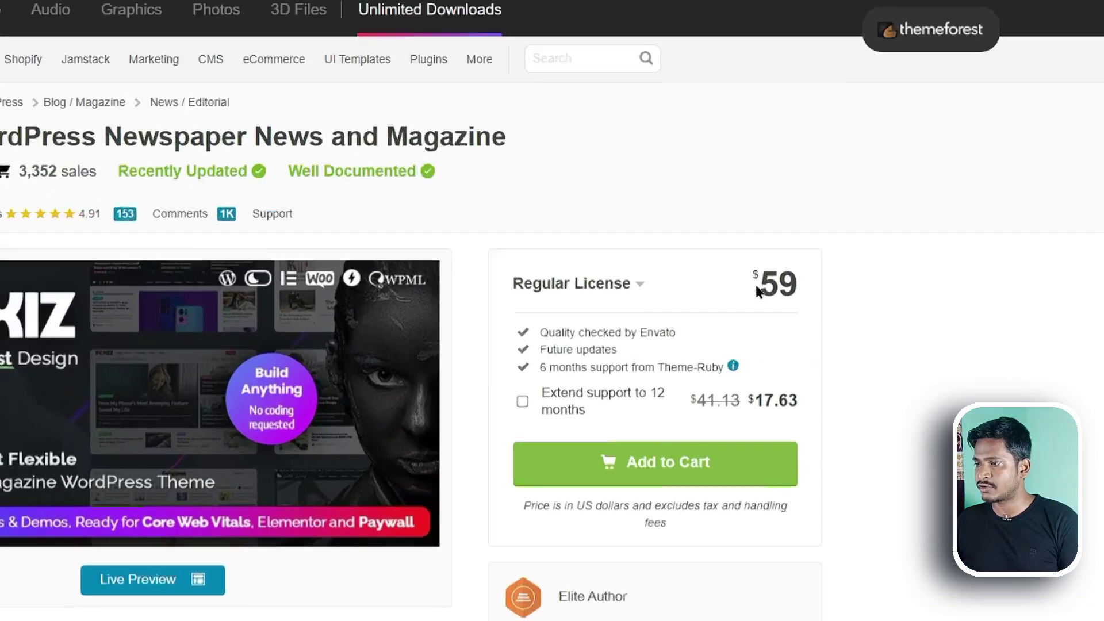
left_click_drag(839, 308, 871, 313)
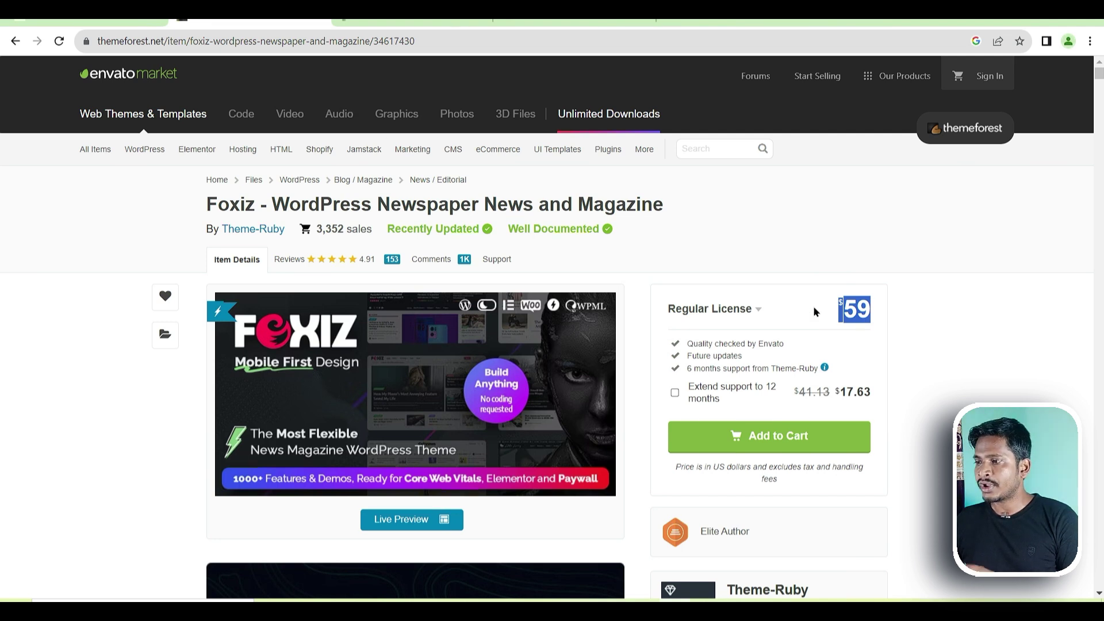
left_click(828, 319)
left_click(827, 314)
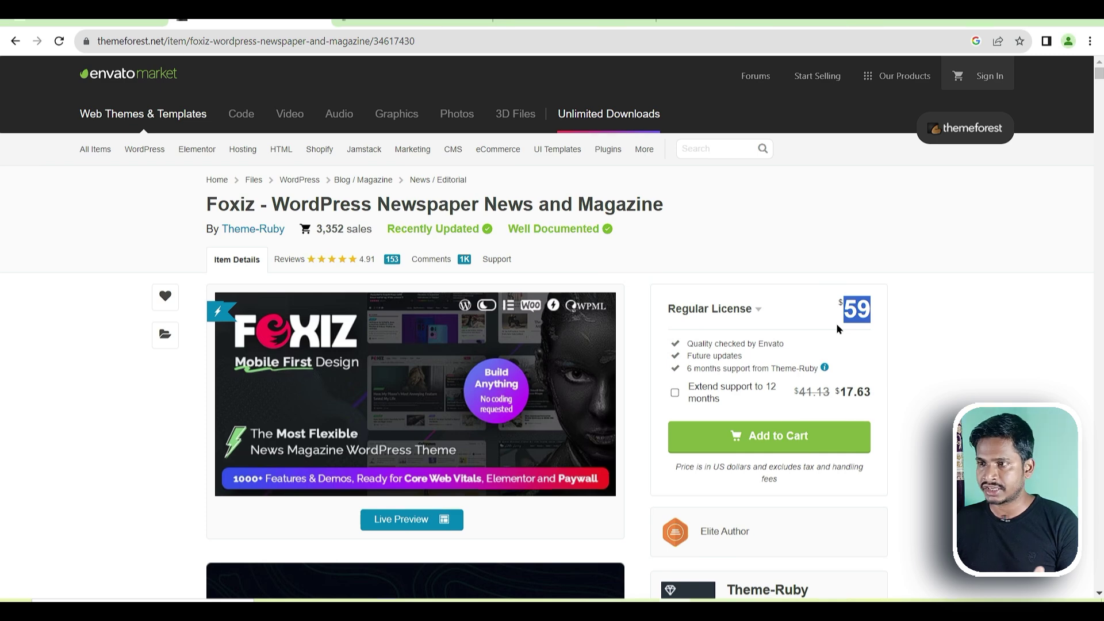
- Open the Cosmofeed page for the Foxiz WP Theme Bundle and read through each feature in its description list
left_click(412, 23)
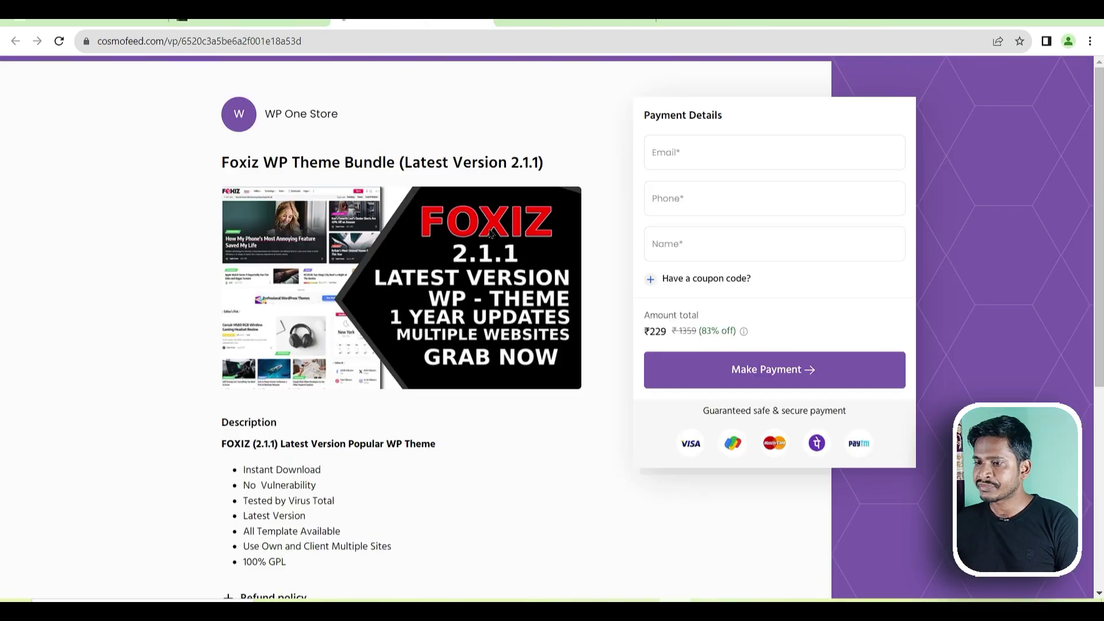
scroll(454, 390, "down", 1)
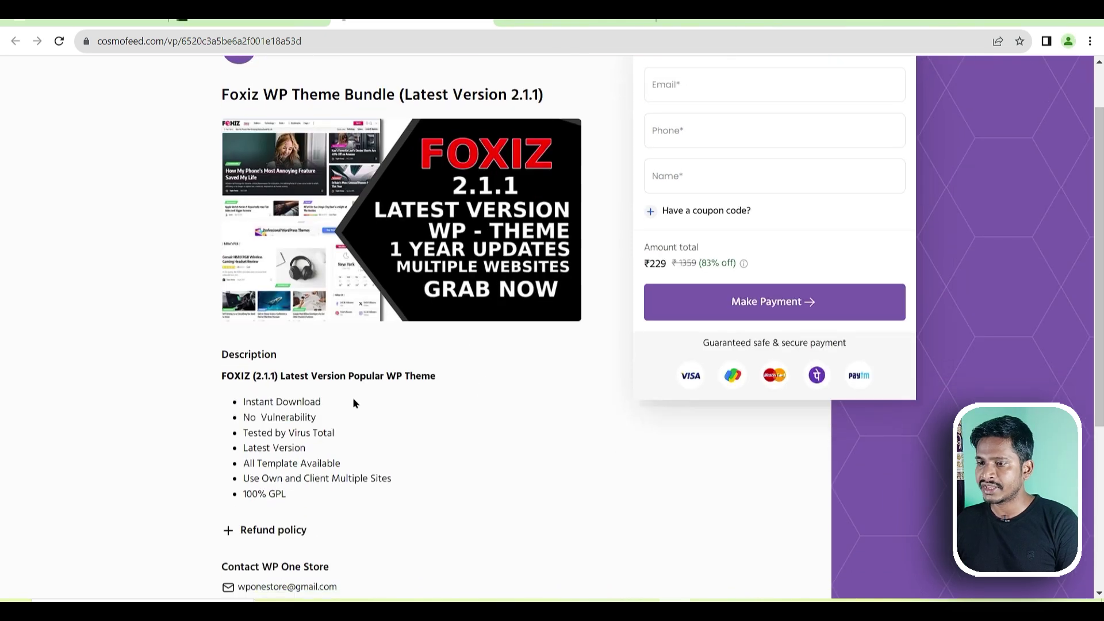
triple_click(332, 401)
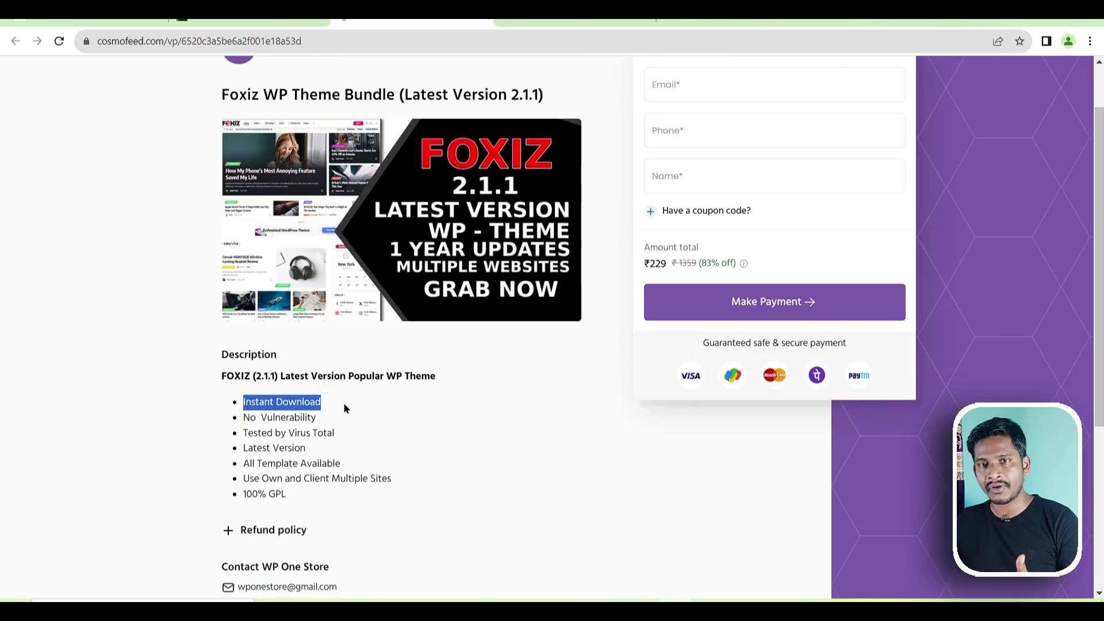
left_click(331, 428)
left_click_drag(318, 418, 241, 424)
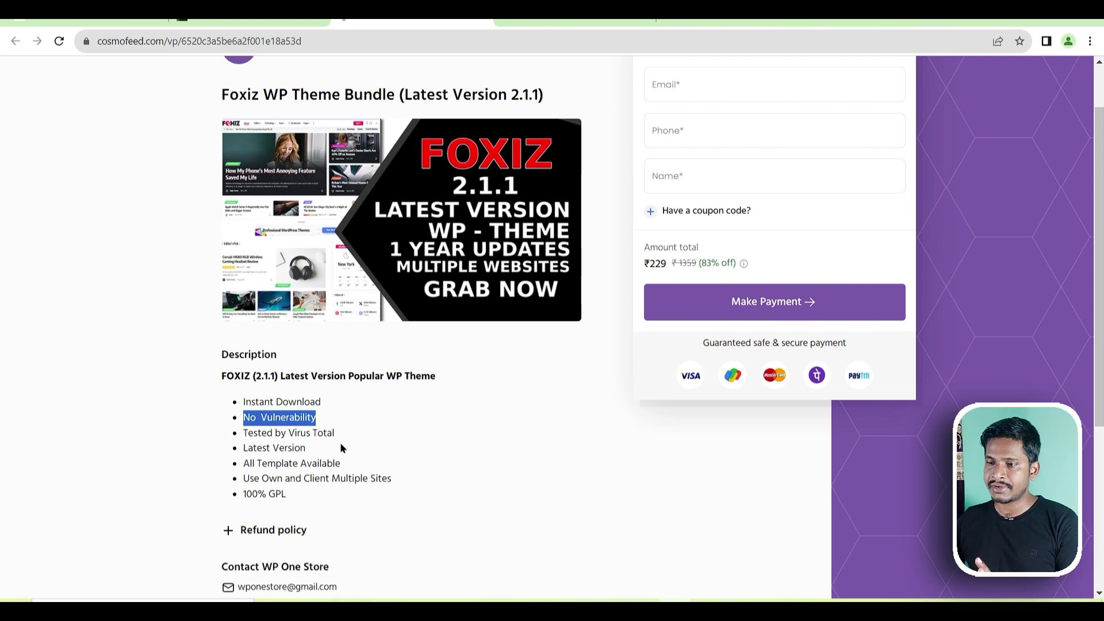
left_click_drag(338, 435, 244, 436)
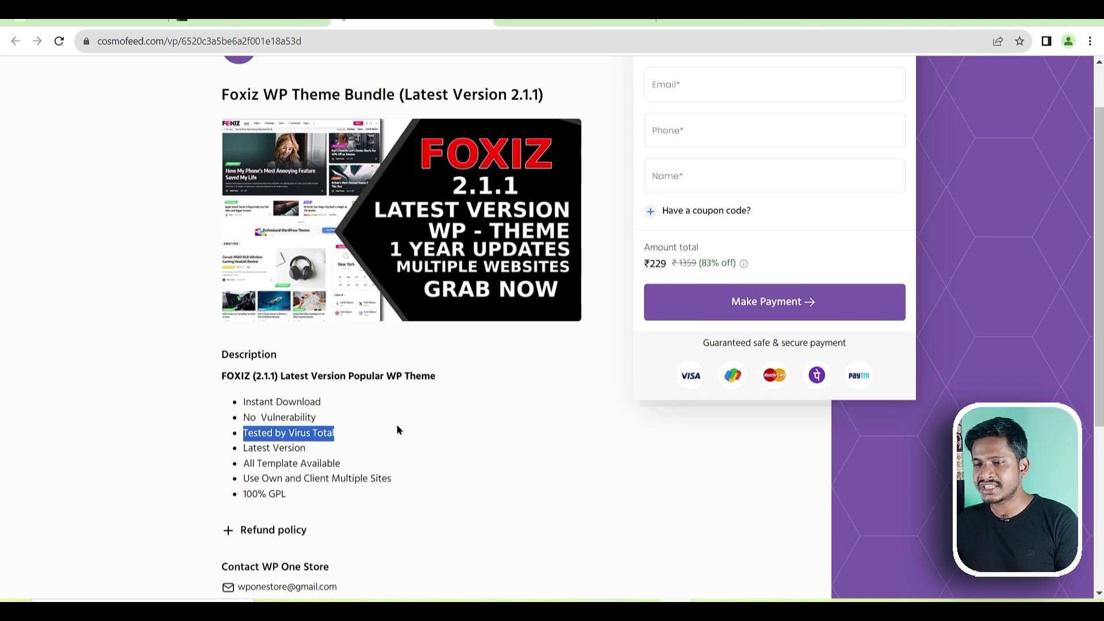
left_click_drag(315, 447, 242, 448)
left_click_drag(368, 463, 244, 467)
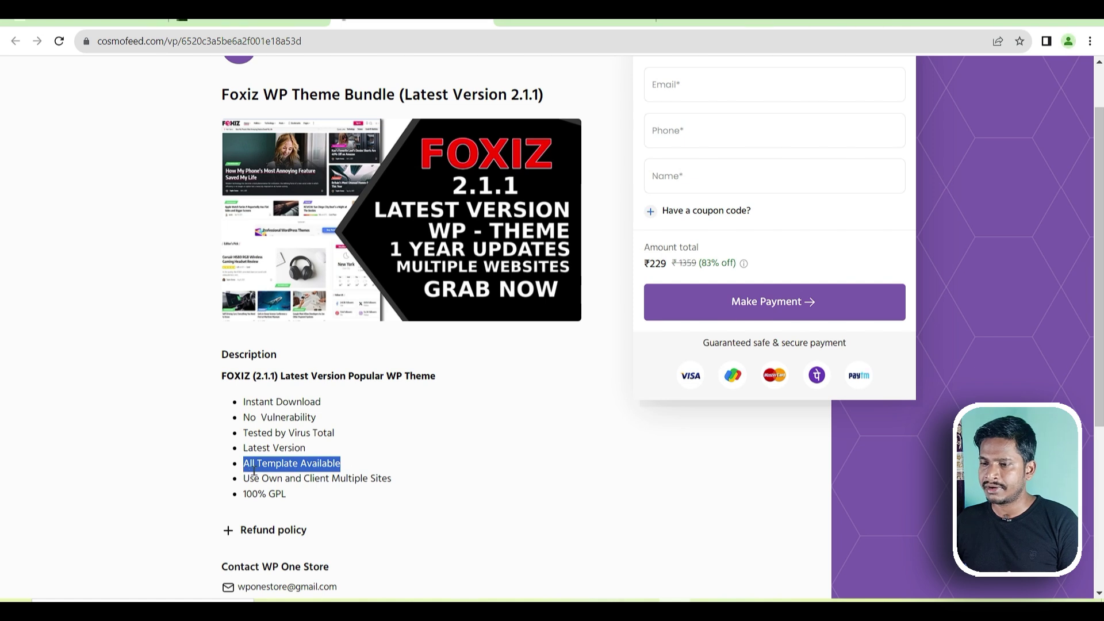
left_click_drag(395, 485, 244, 482)
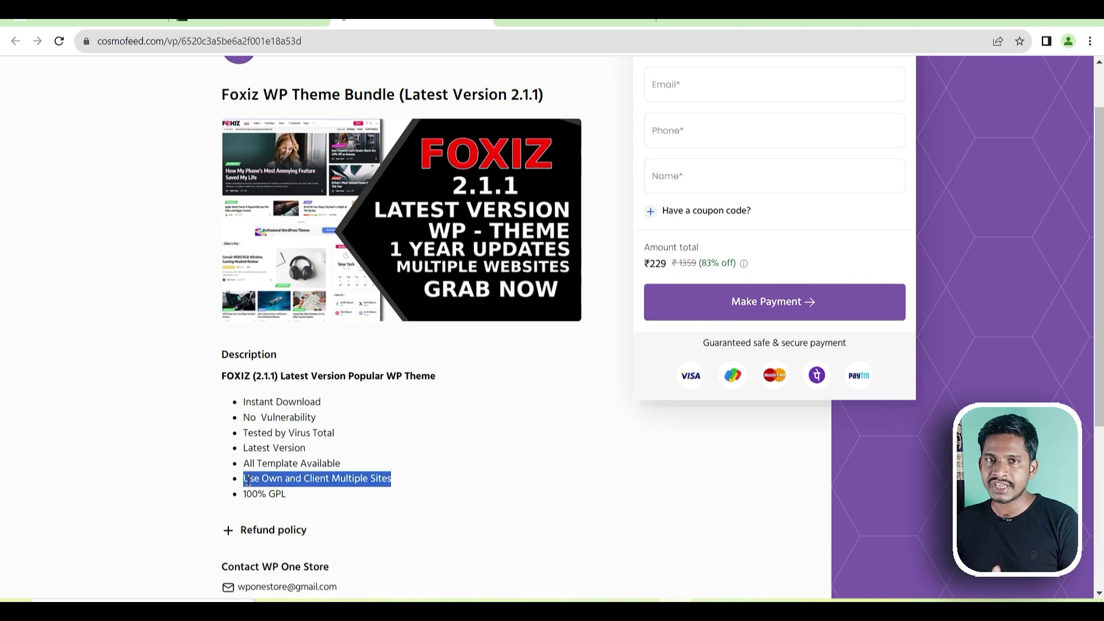
left_click_drag(290, 493, 241, 493)
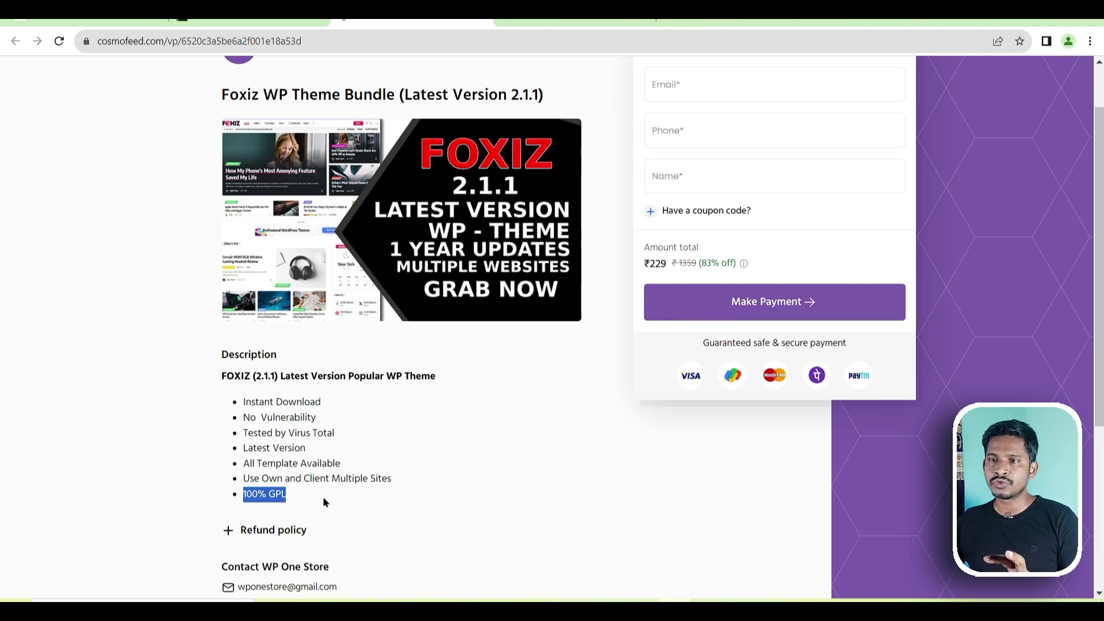
scroll(357, 494, "down", 1)
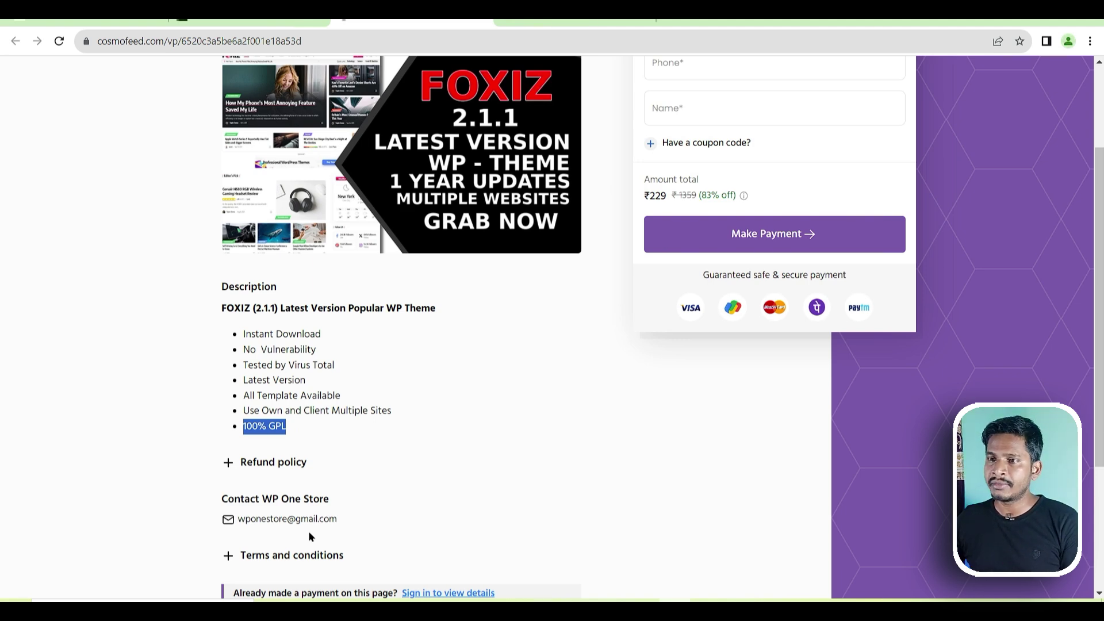
- Review the Taaza Time homepage, the Foxiz bundle page and the YouTube community post about the Foxiz theme
left_click(83, 22)
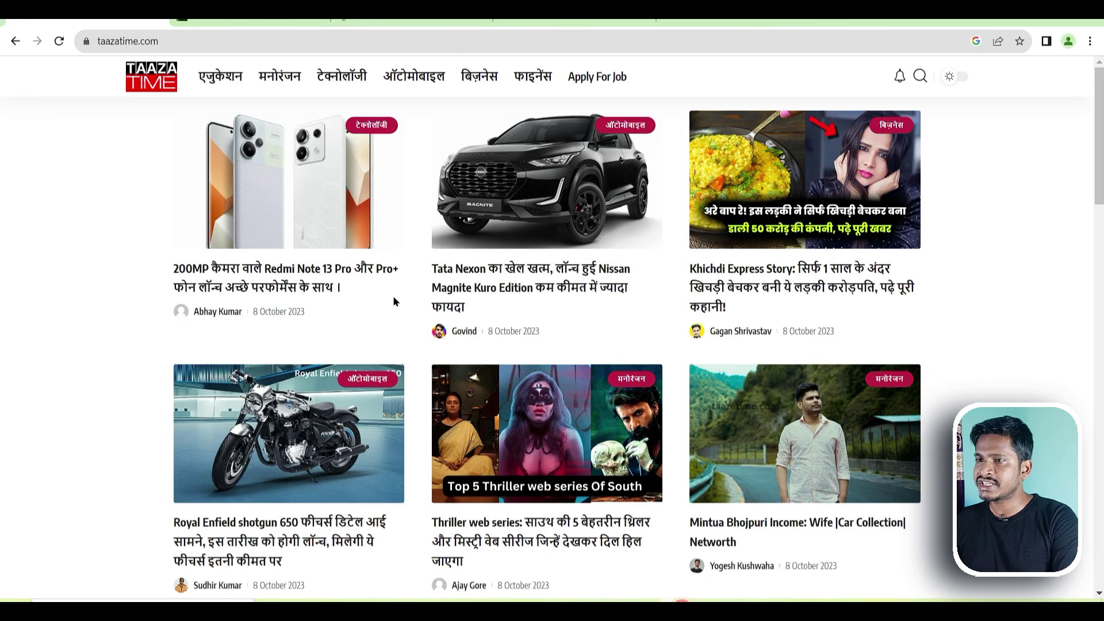
left_click(394, 24)
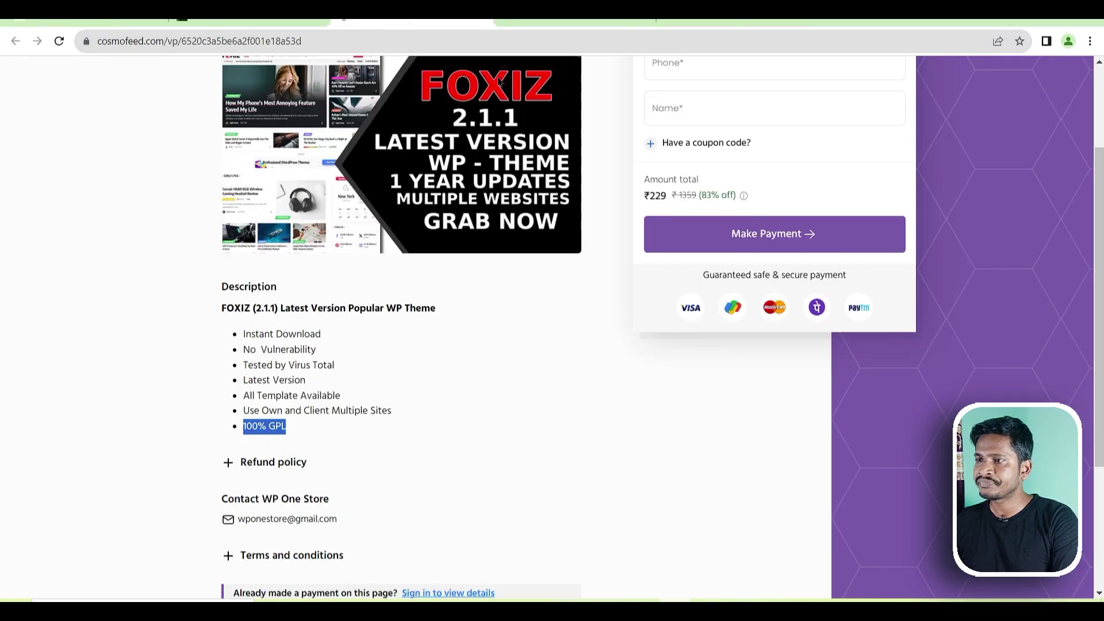
left_click(546, 24)
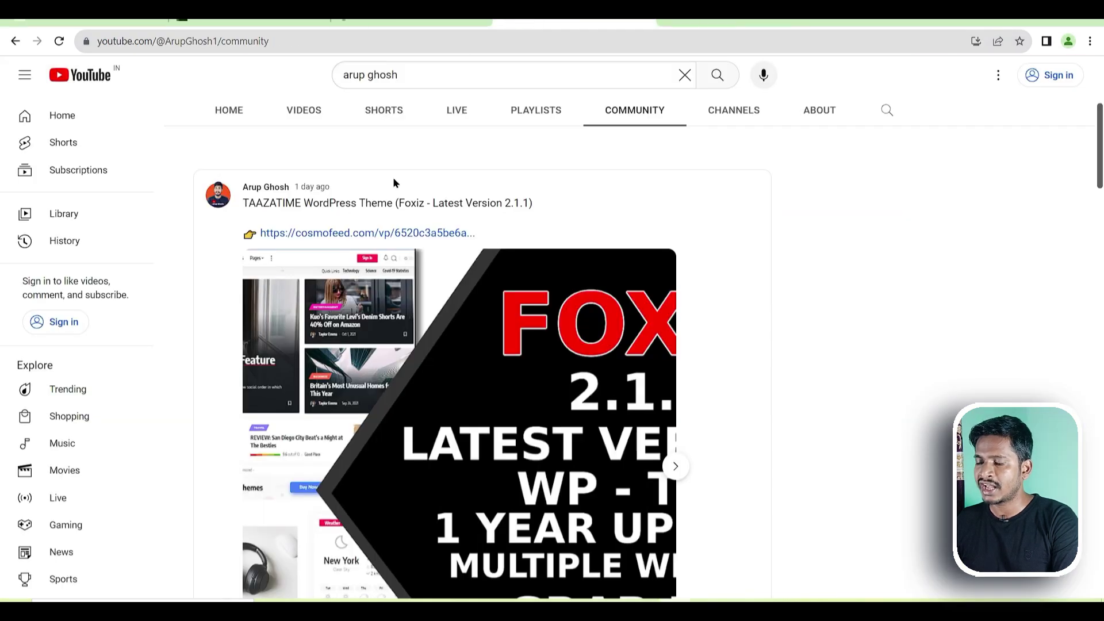
scroll(415, 253, "down", 8)
scroll(416, 286, "up", 2)
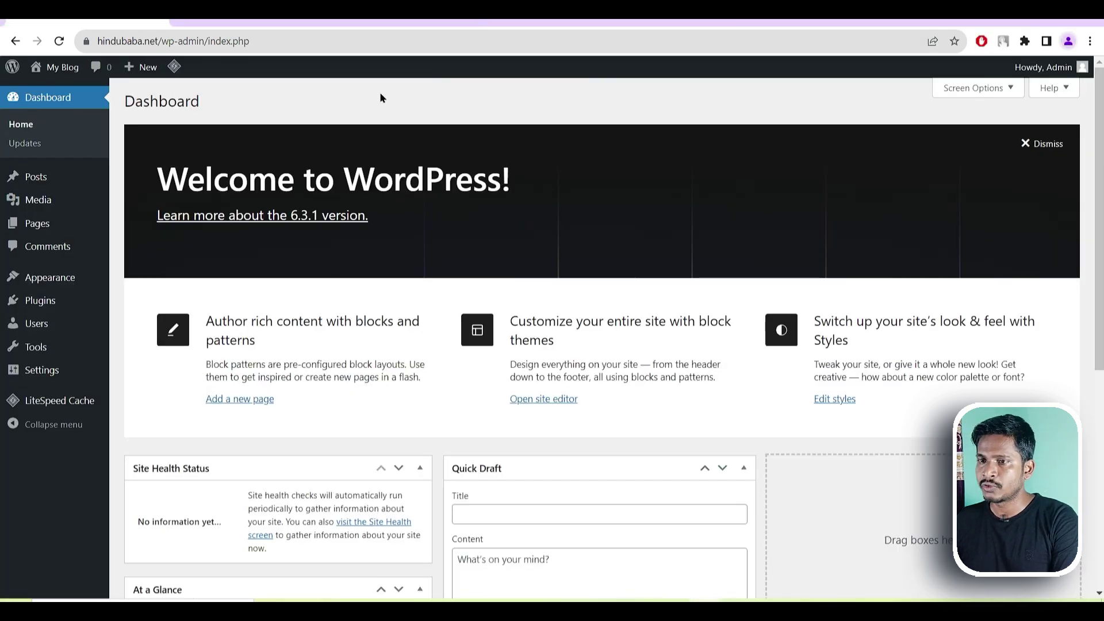
- Refresh the WordPress dashboard, then return to the Foxiz bundle page and go through the email, phone and name payment fields
left_click(58, 41)
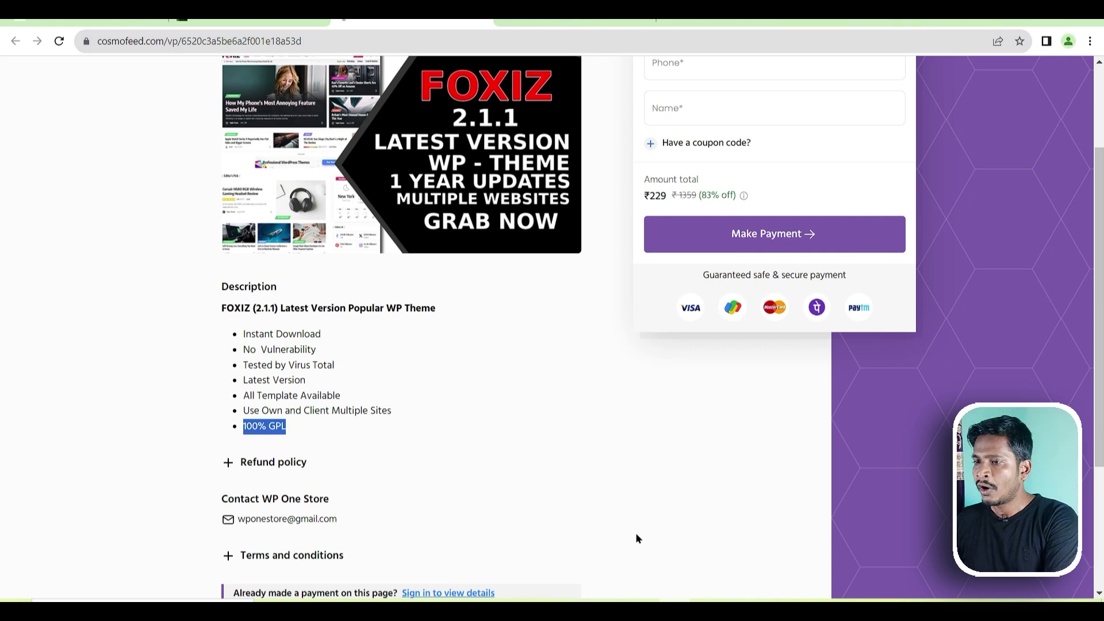
scroll(635, 535, "up", 3)
left_click(690, 151)
left_click(697, 200)
left_click(702, 252)
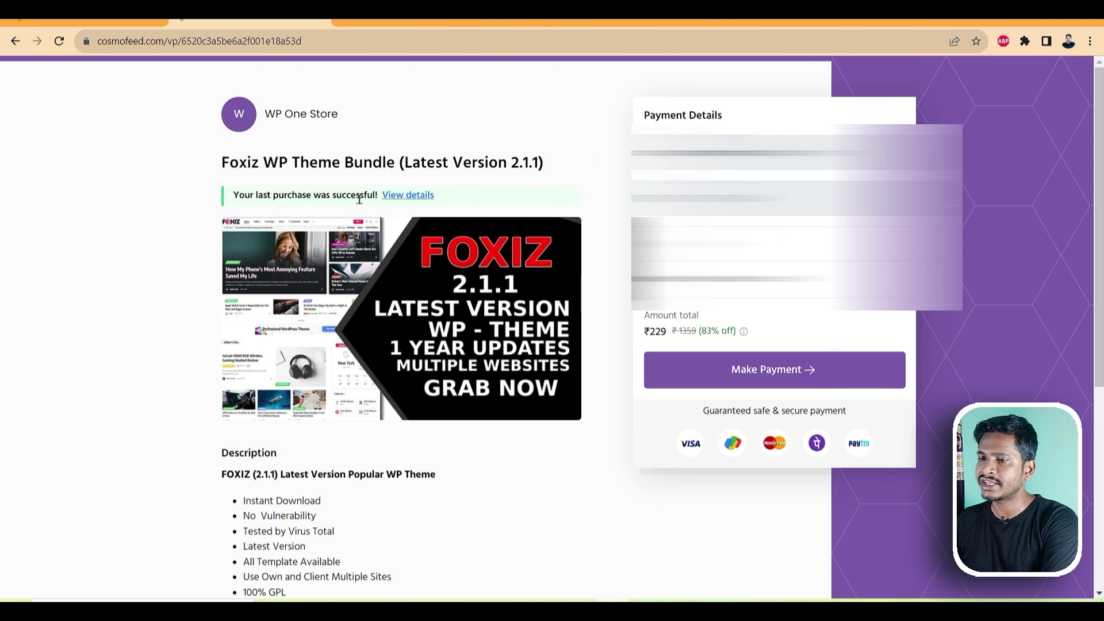
- Open the details of the successful Foxiz bundle purchase and download foxiz-wordpress-newspaper-news-and-magazine.zip
left_click(406, 196)
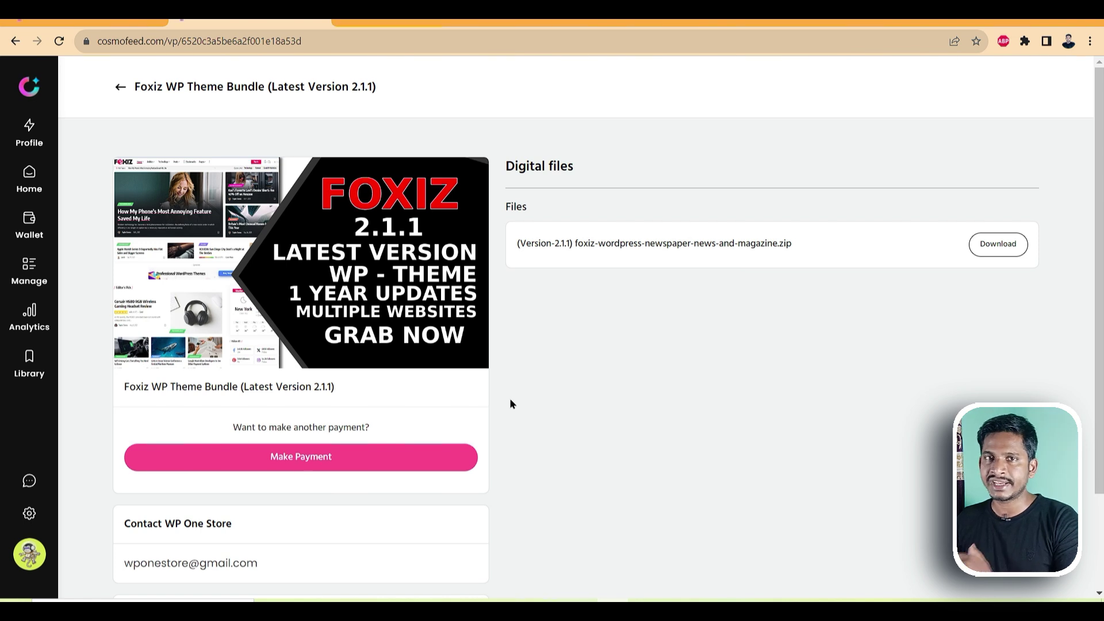
left_click(997, 247)
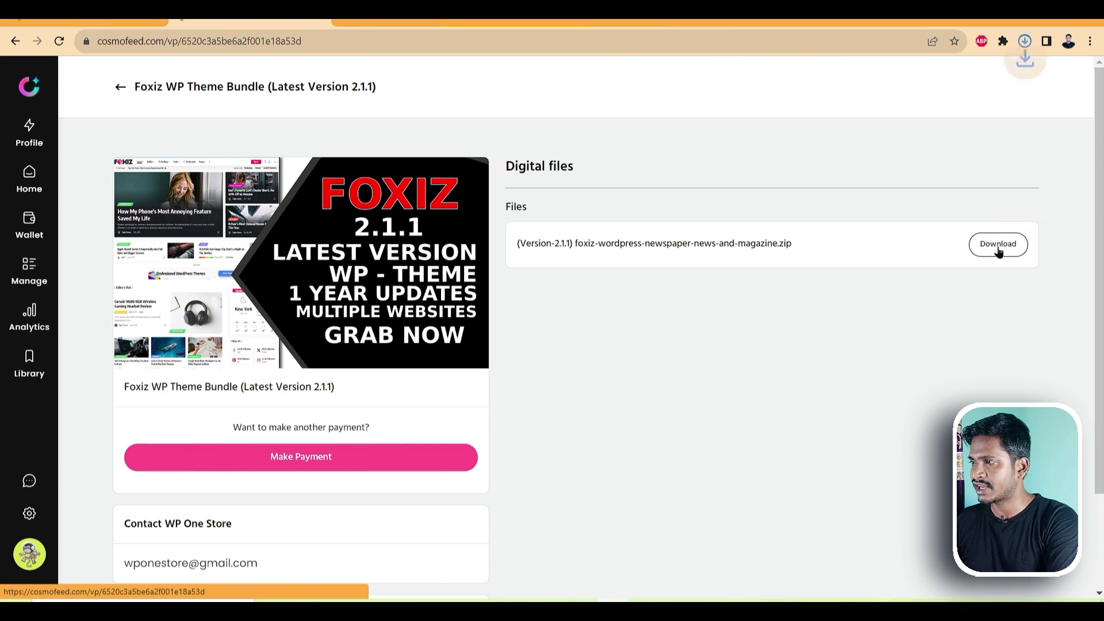
left_click(1023, 46)
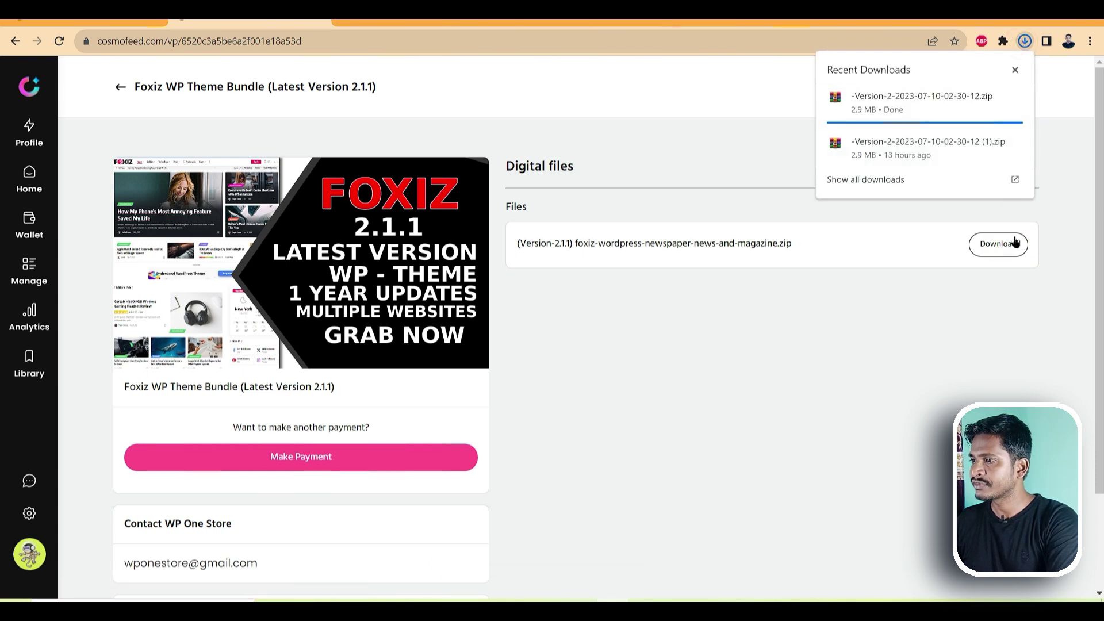
left_click(908, 327)
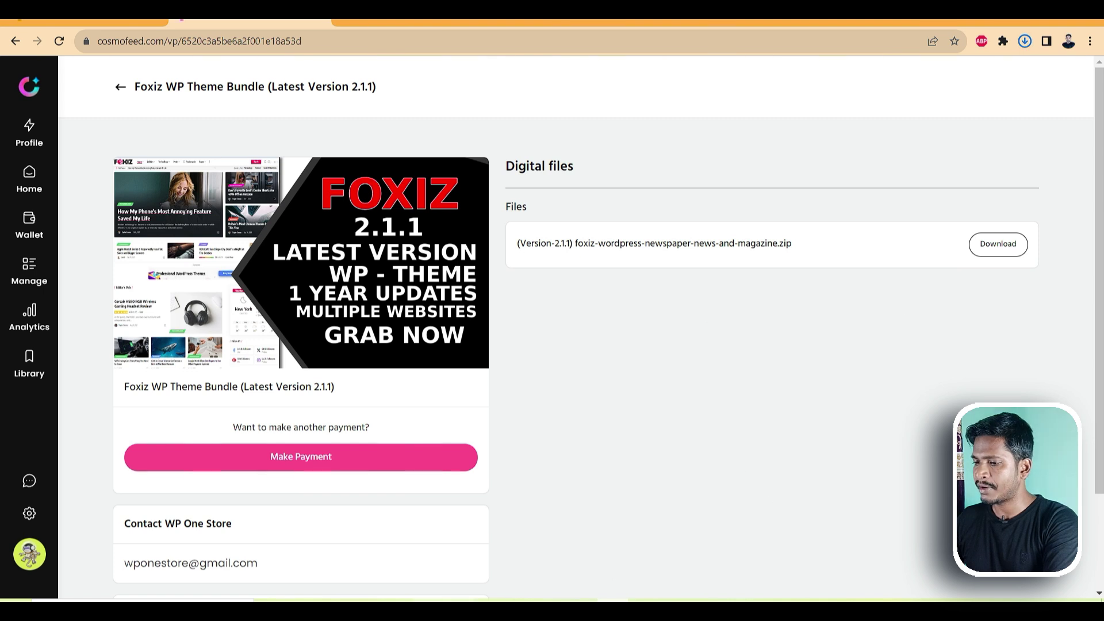
left_click(427, 609)
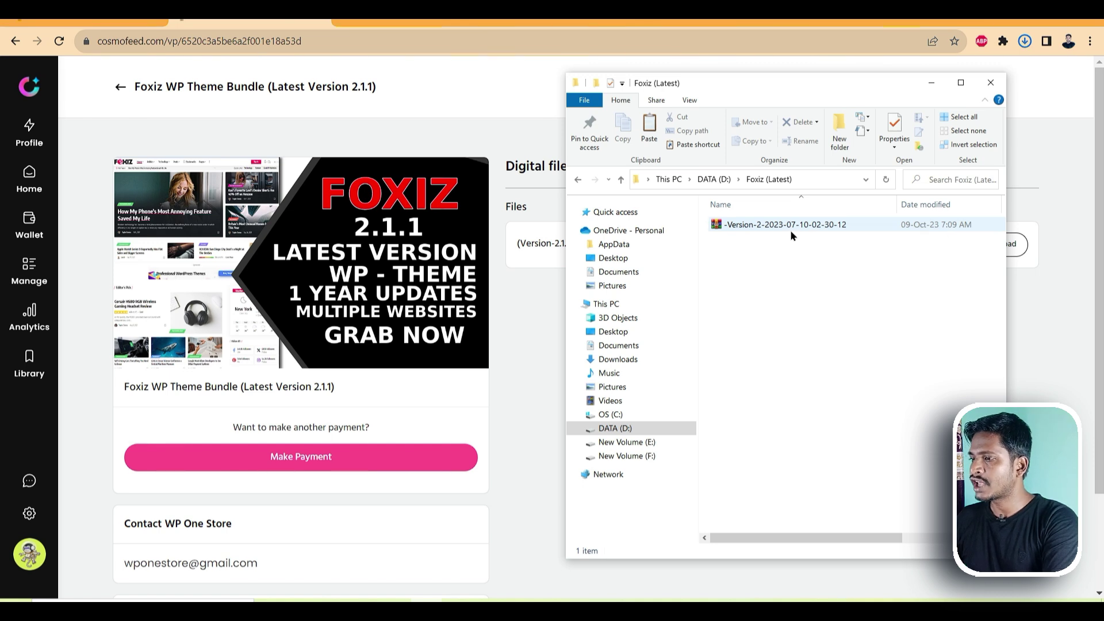
left_click(756, 228)
right_click(755, 228)
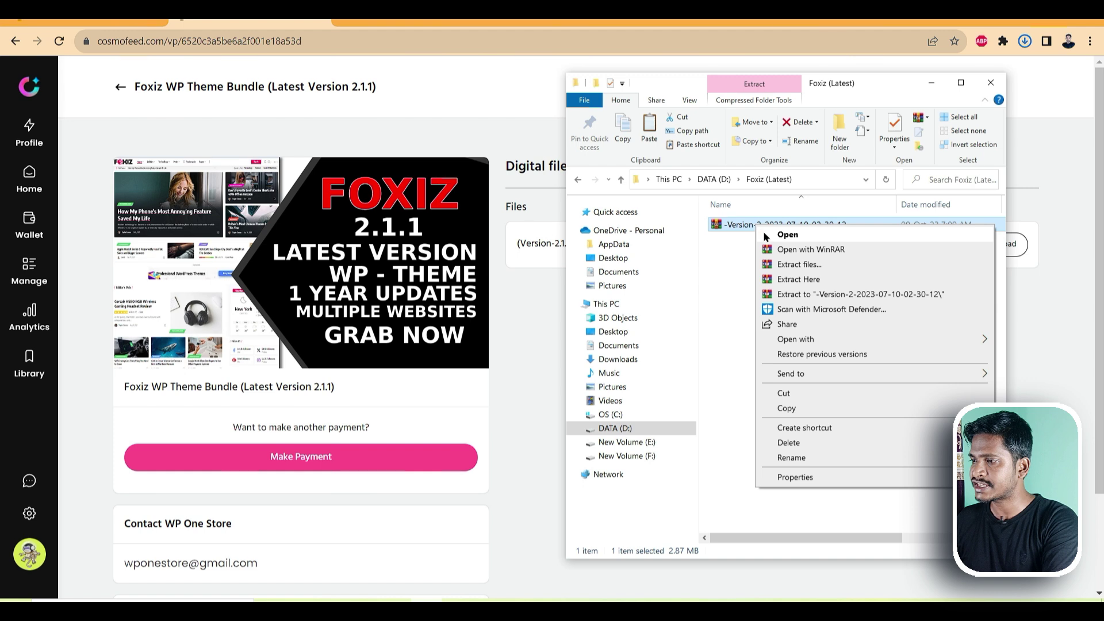
left_click(800, 279)
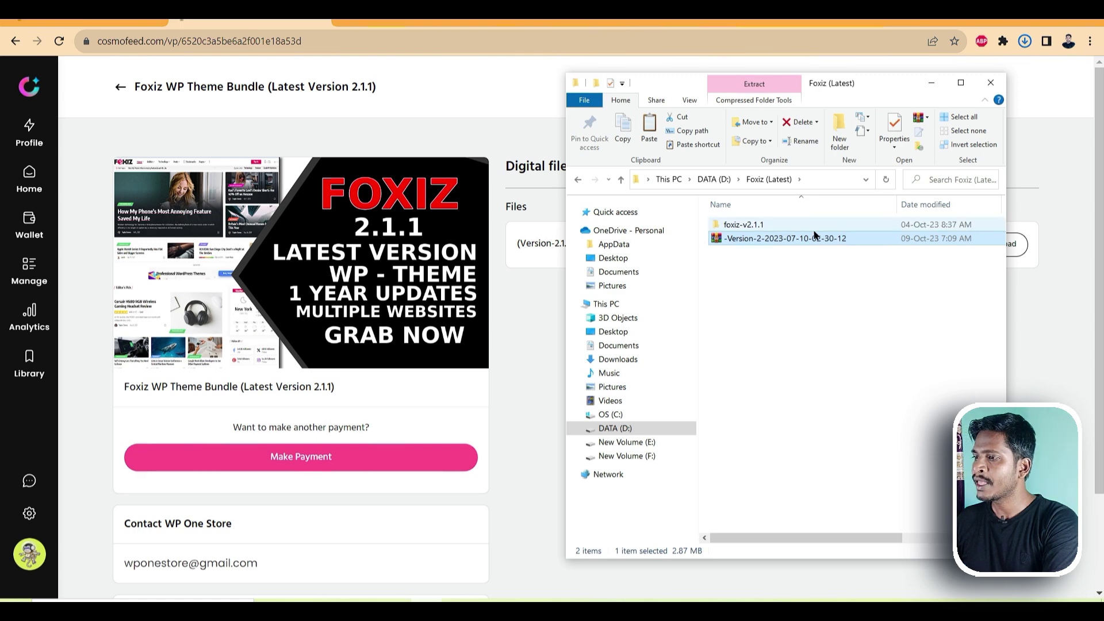
left_click(552, 352)
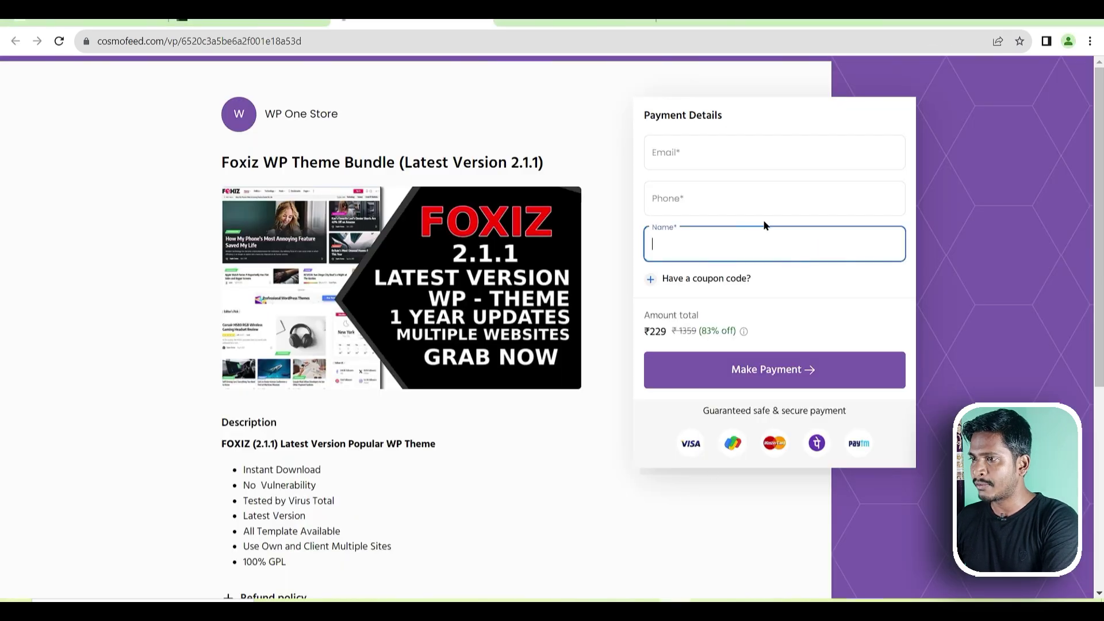
- Search Google for "virustotal" in a new browser tab and open the VirusTotal home page
left_click(671, 22)
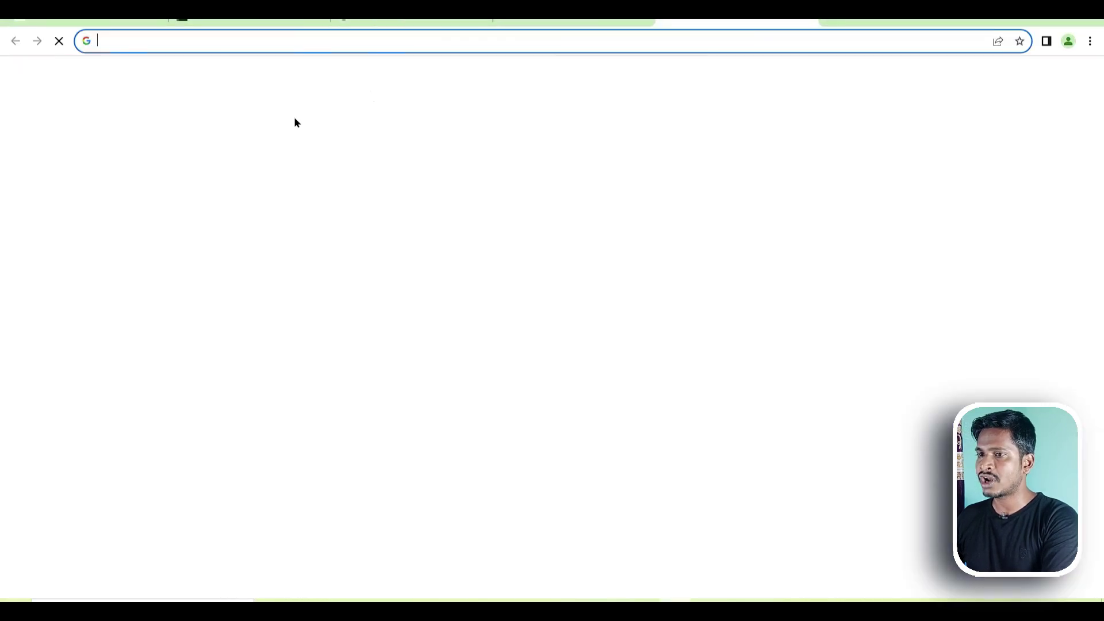
type("vi")
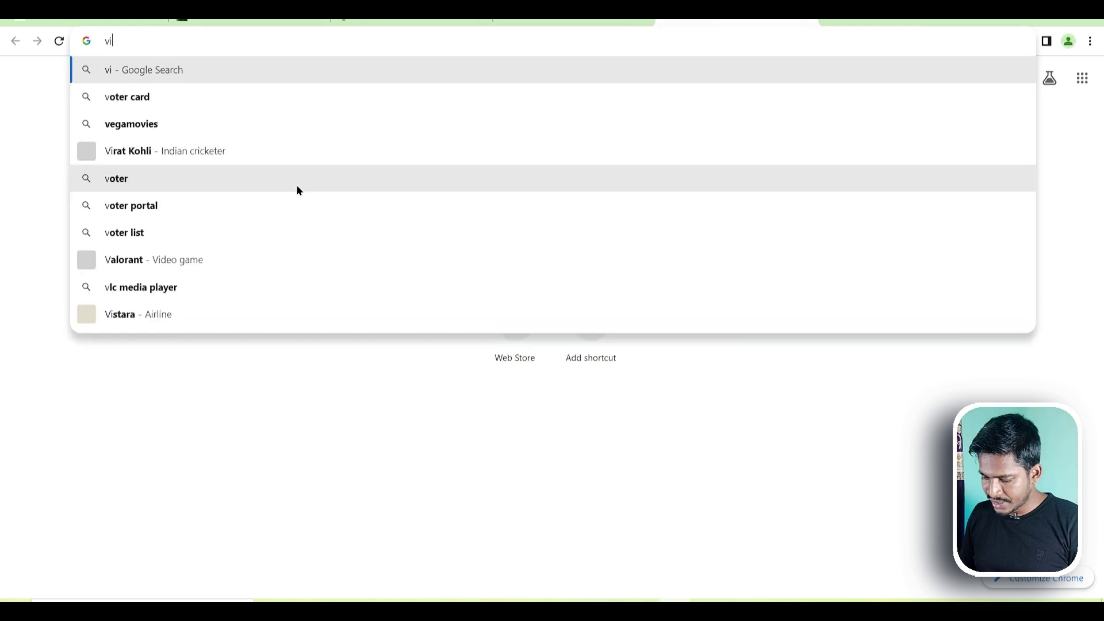
type("rustotal")
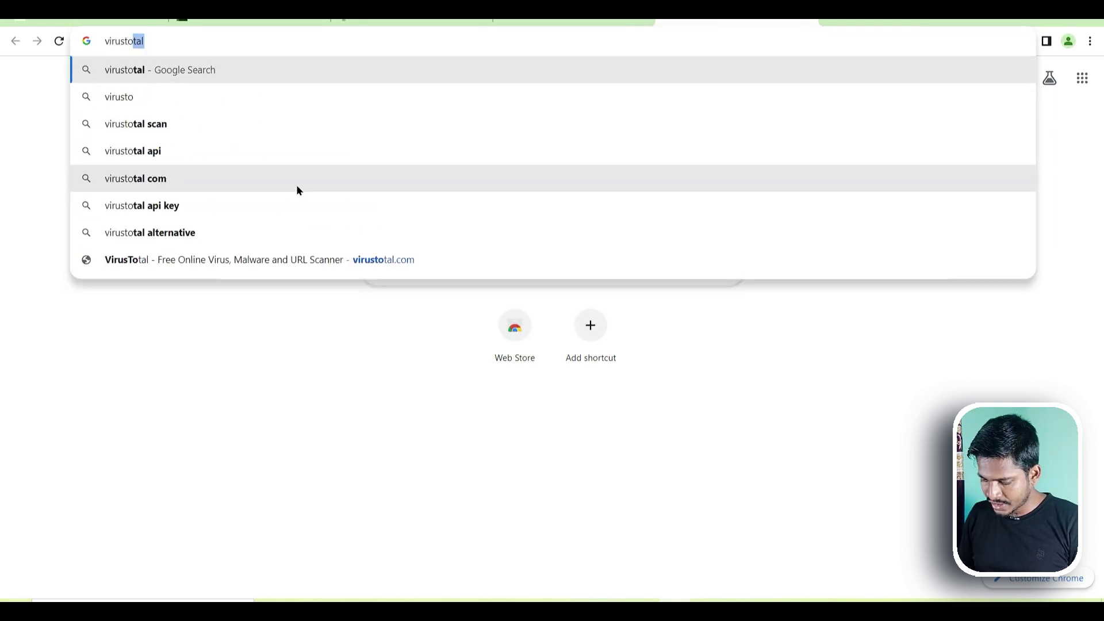
key("Return")
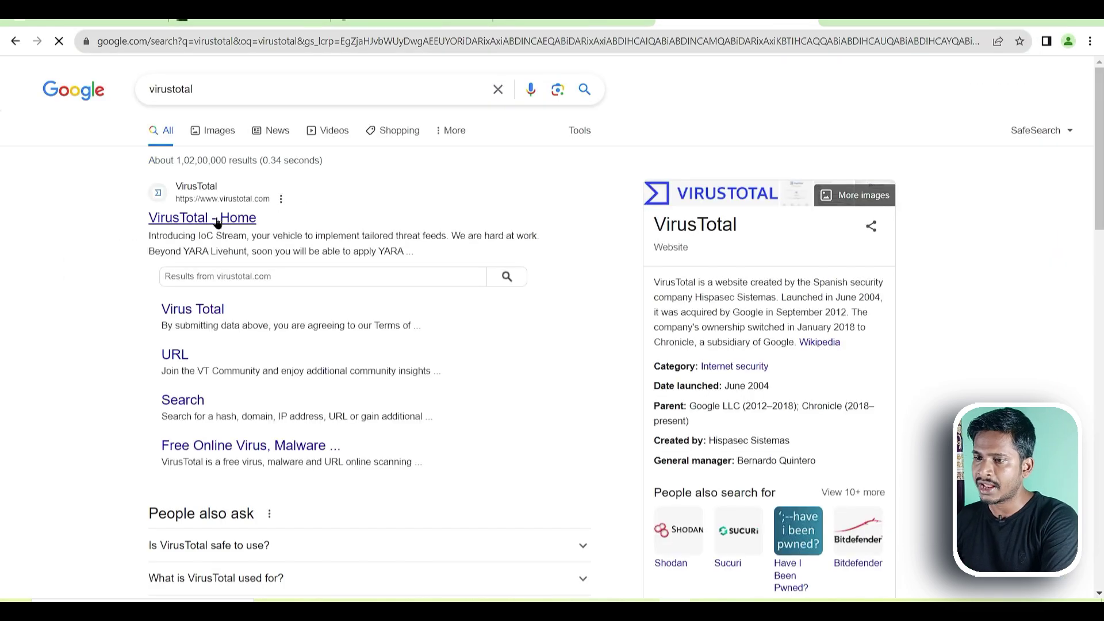
left_click(204, 218)
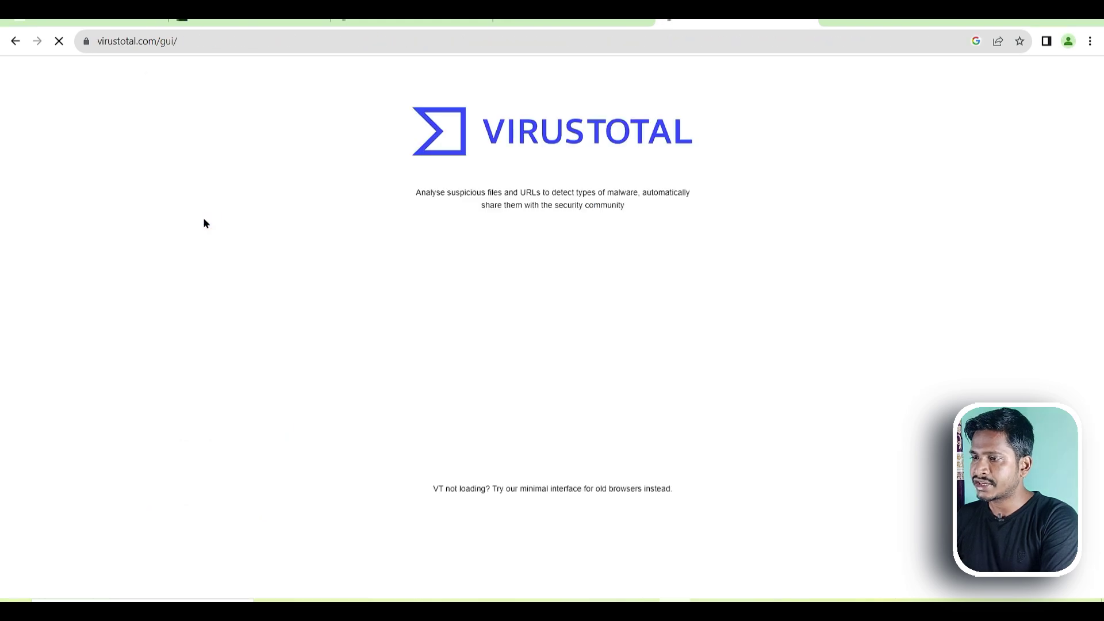
left_click(426, 609)
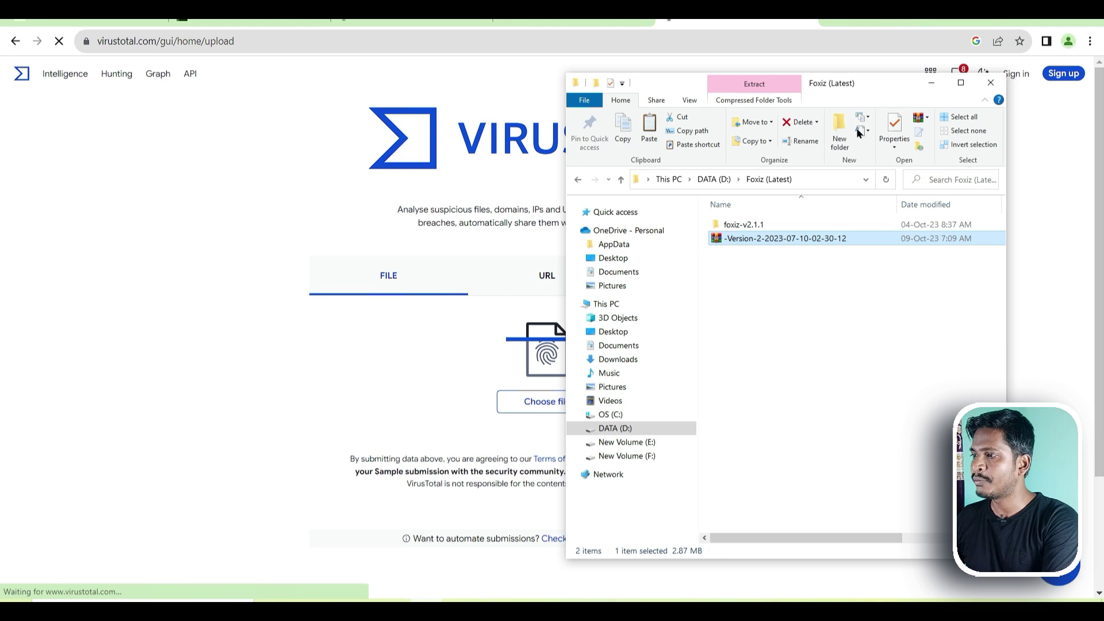
left_click_drag(880, 84, 330, 116)
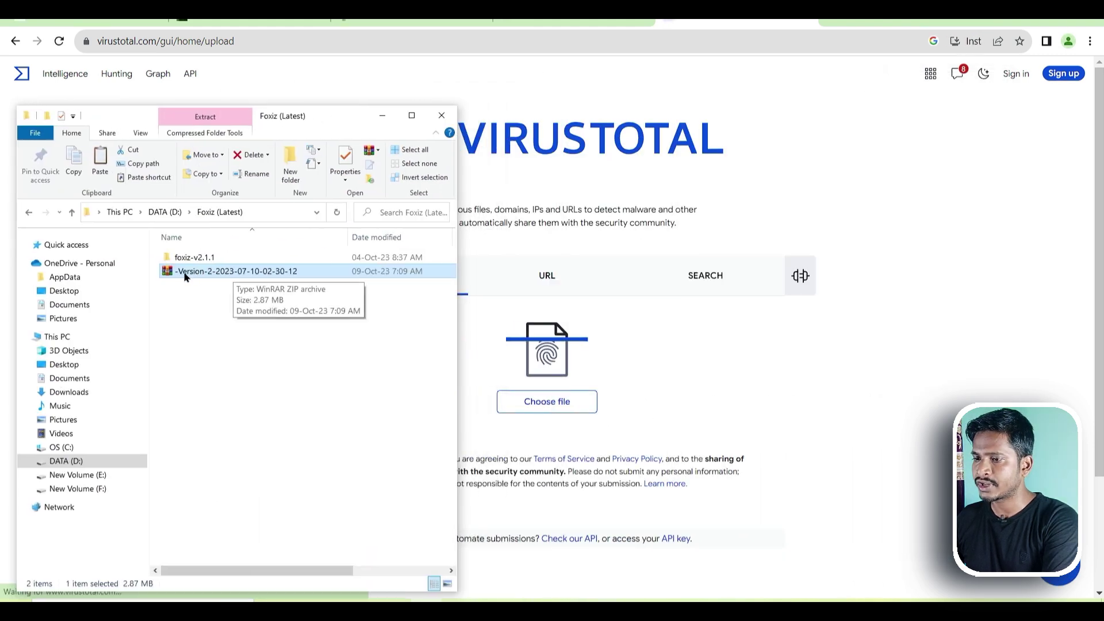
left_click_drag(185, 277, 655, 352)
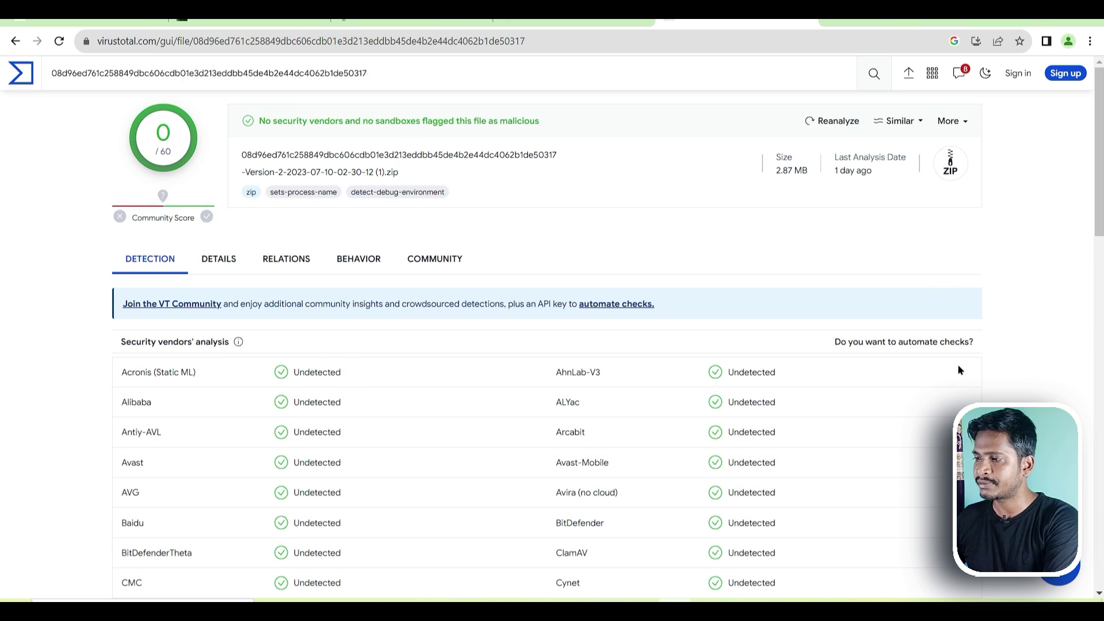
- Review the security vendors' verdicts in the VirusTotal report for the theme zip
scroll(1029, 342, "down", 3)
scroll(1028, 342, "up", 2)
scroll(1028, 343, "down", 4)
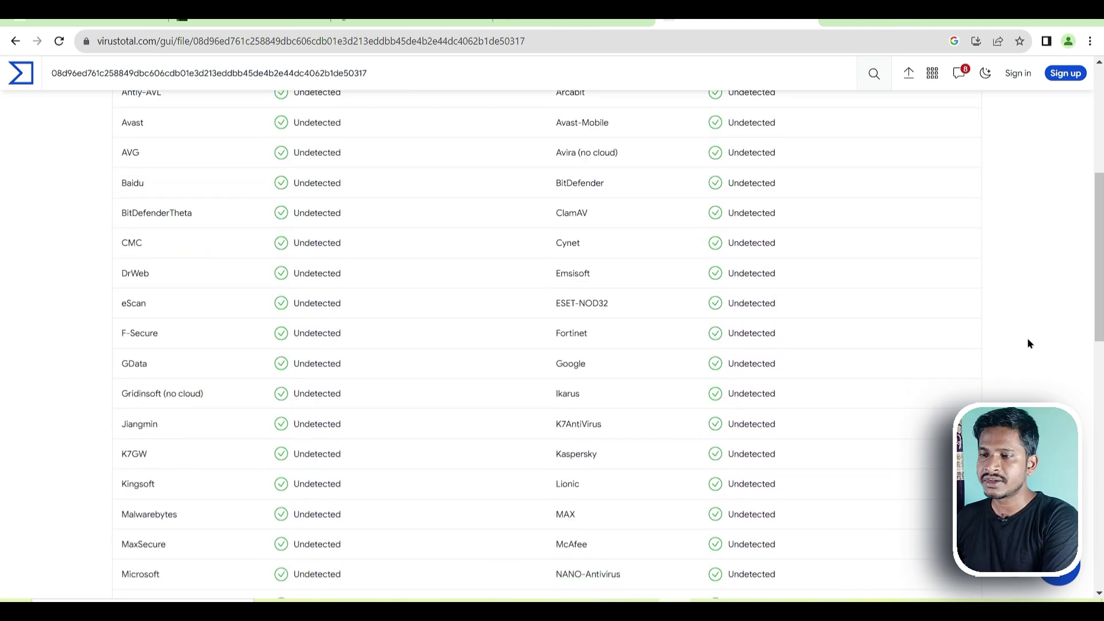
scroll(1028, 342, "up", 7)
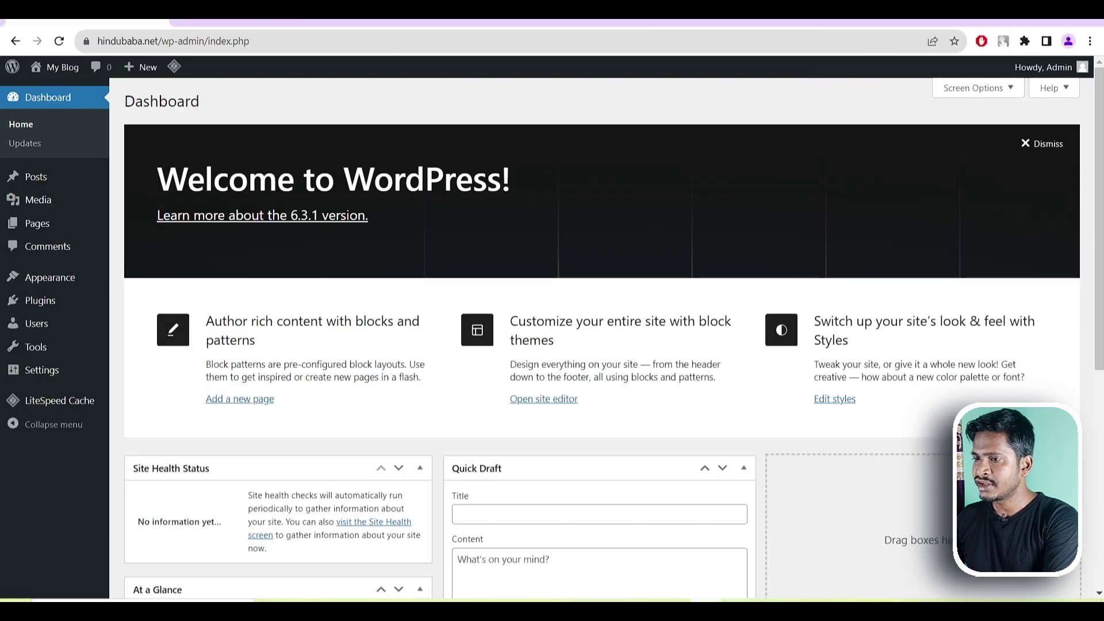
- Delete the inactive Twenty Twenty-One and Twenty Twenty-Two themes from the WordPress site hindubaba.net
mouse_move(53, 279)
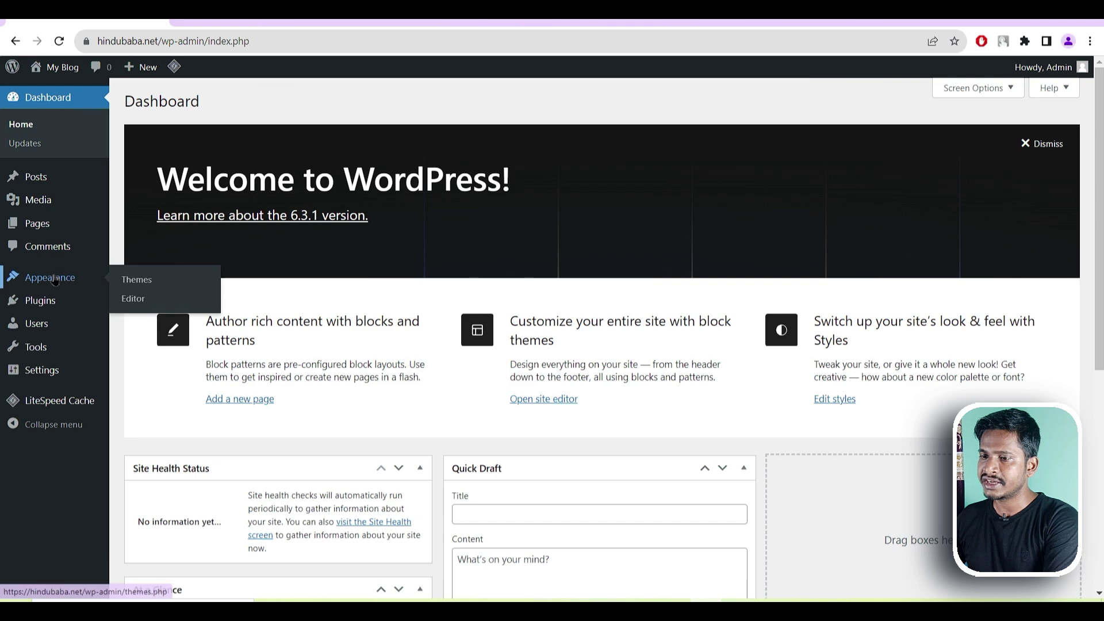
left_click(137, 279)
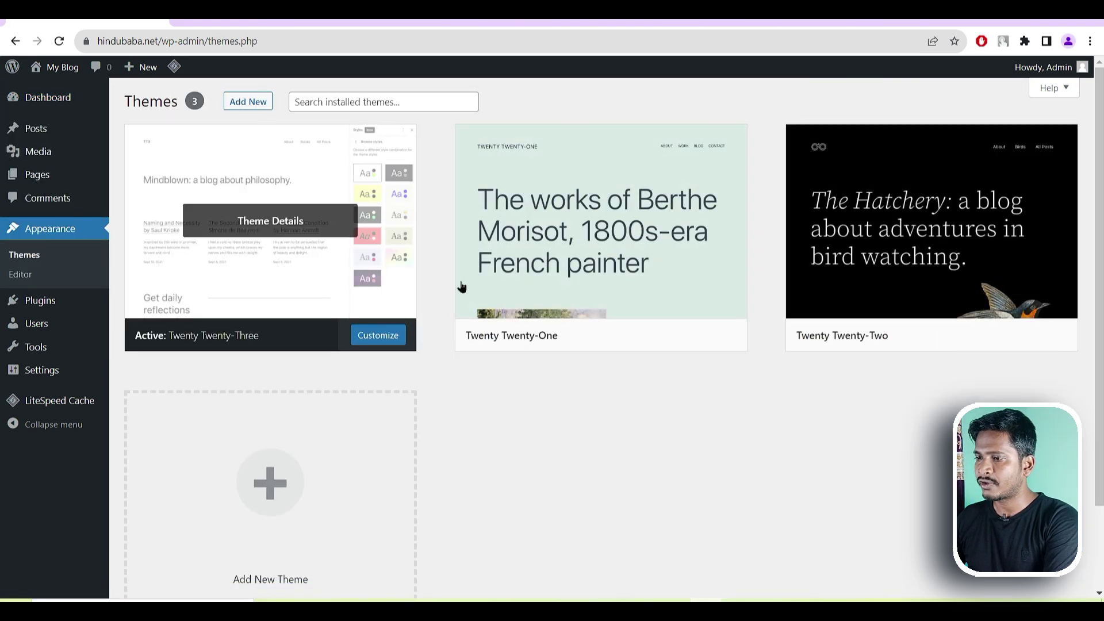
left_click(577, 281)
left_click(1069, 569)
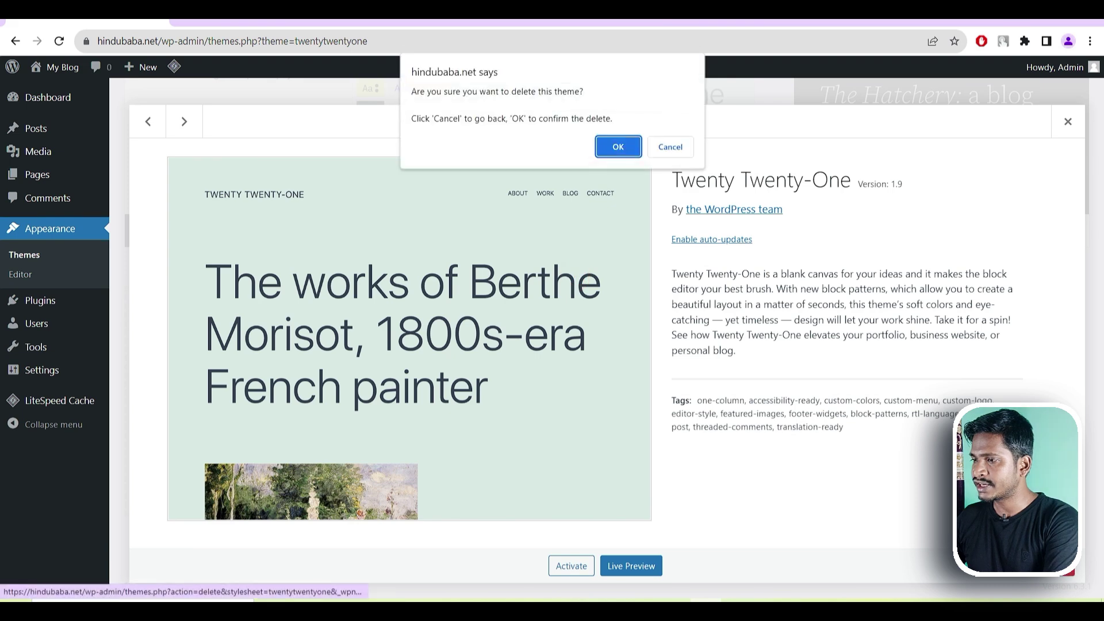
left_click(630, 146)
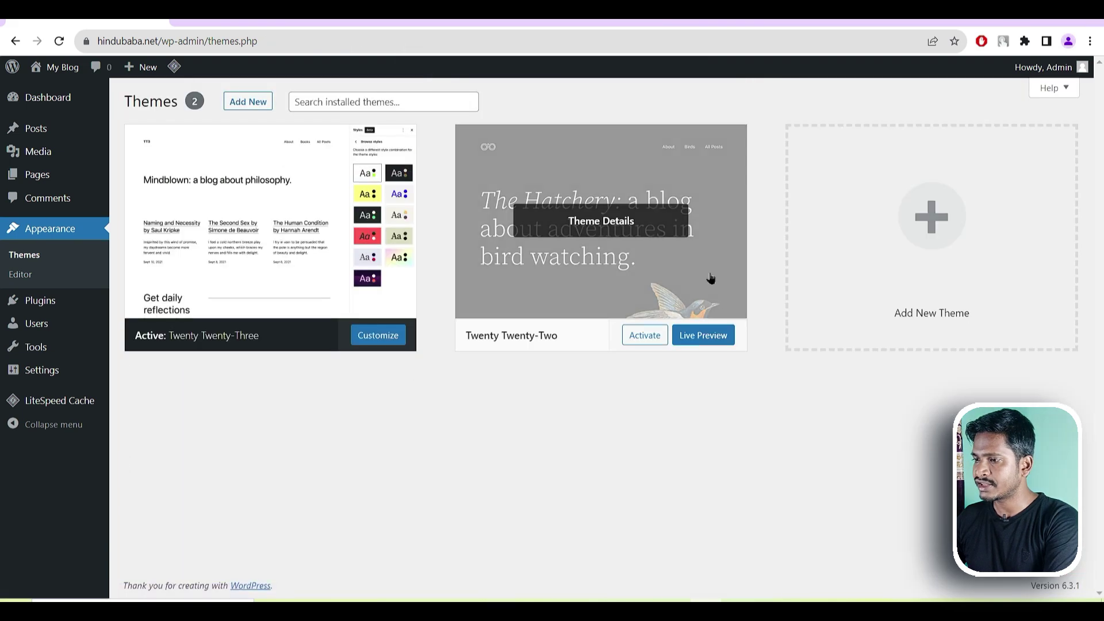
left_click(710, 274)
left_click(1068, 569)
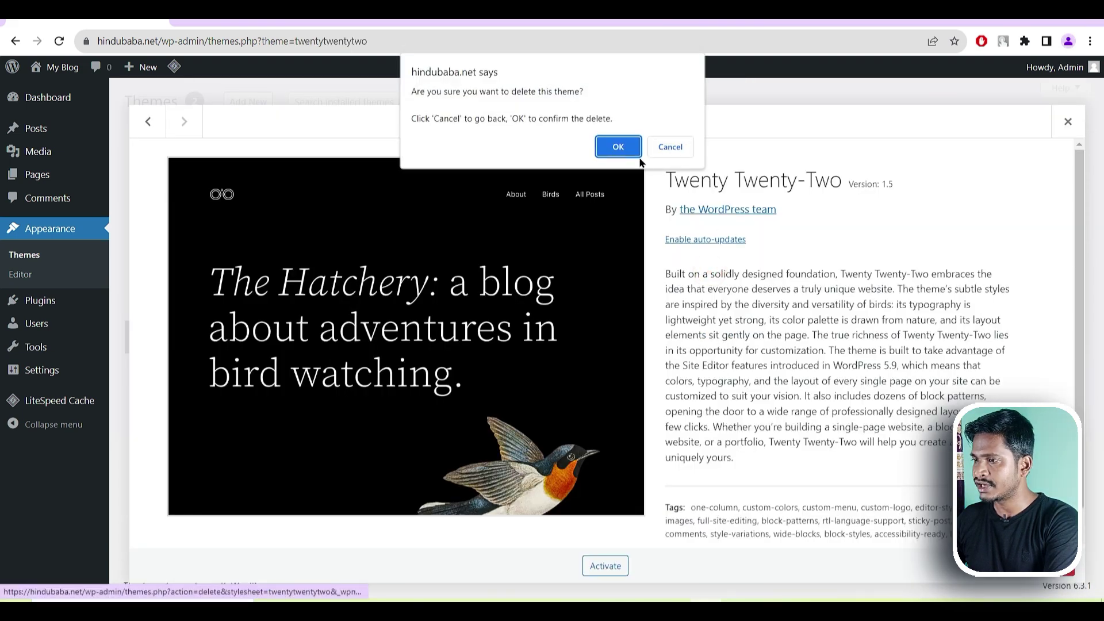
left_click(616, 148)
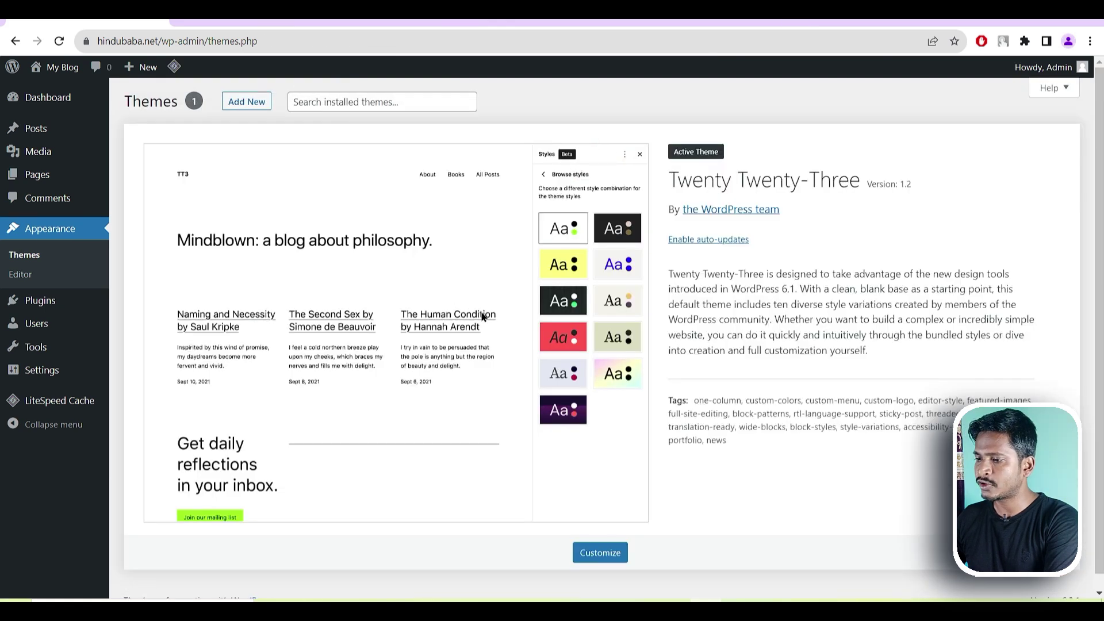
- Upload the foxiz zip from the foxiz-v2.1.1 folder inside Foxiz (Latest) on drive D as a new theme, install it and activate it
left_click(244, 104)
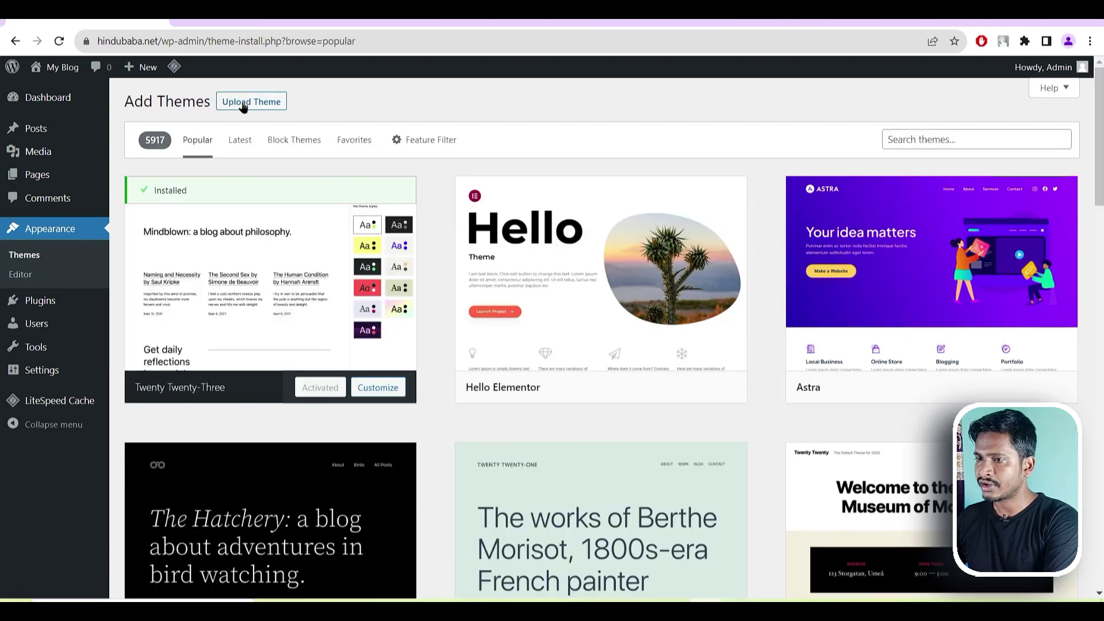
left_click(244, 104)
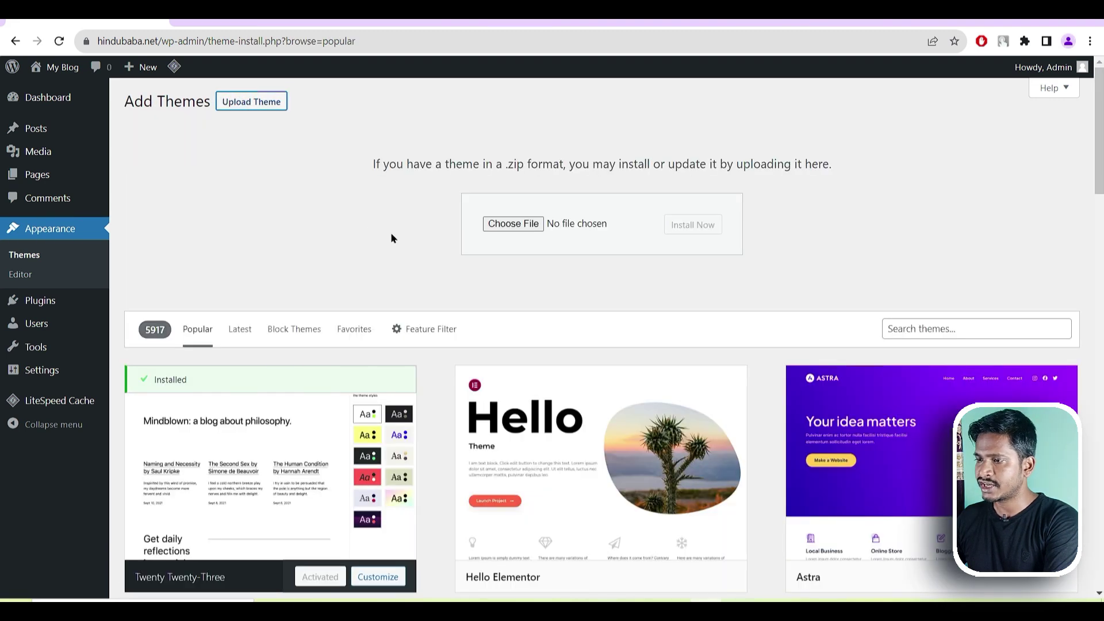
left_click(512, 229)
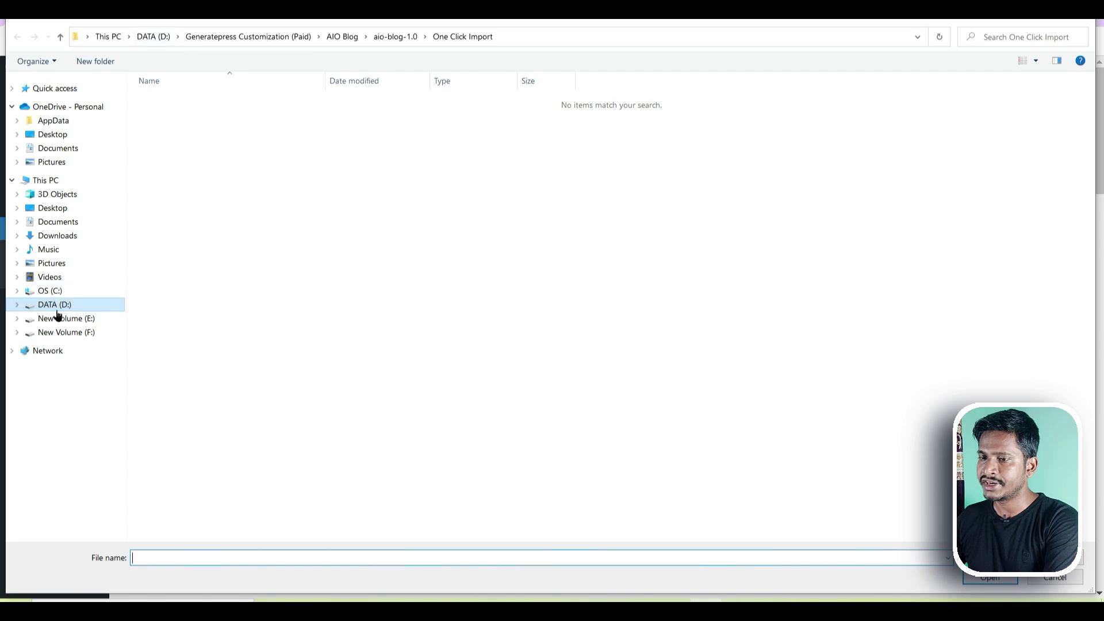
left_click(146, 38)
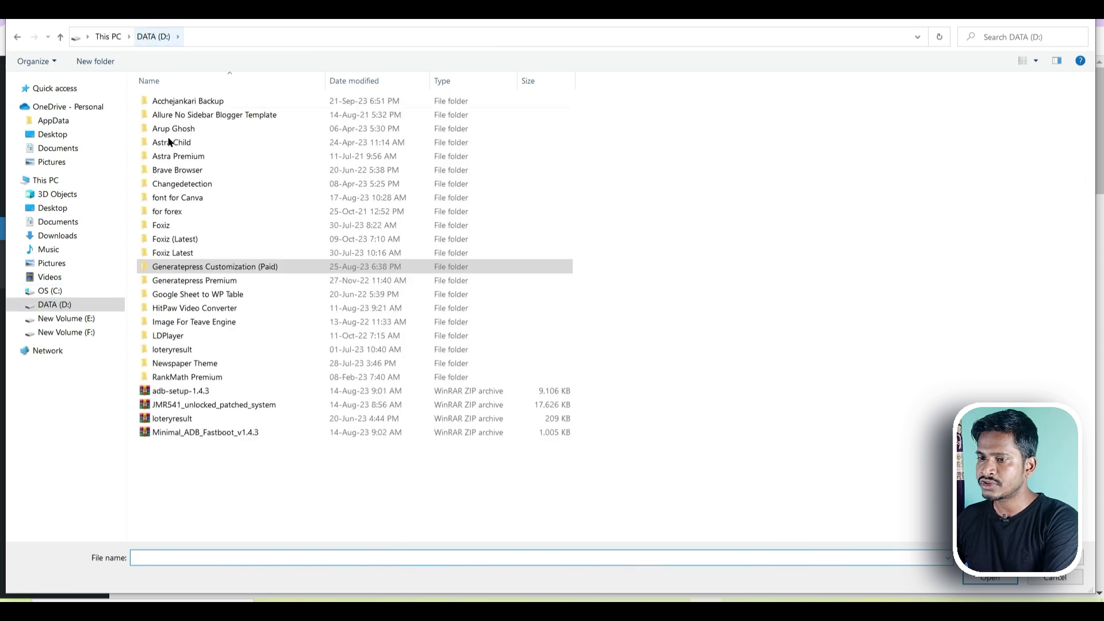
double_click(222, 240)
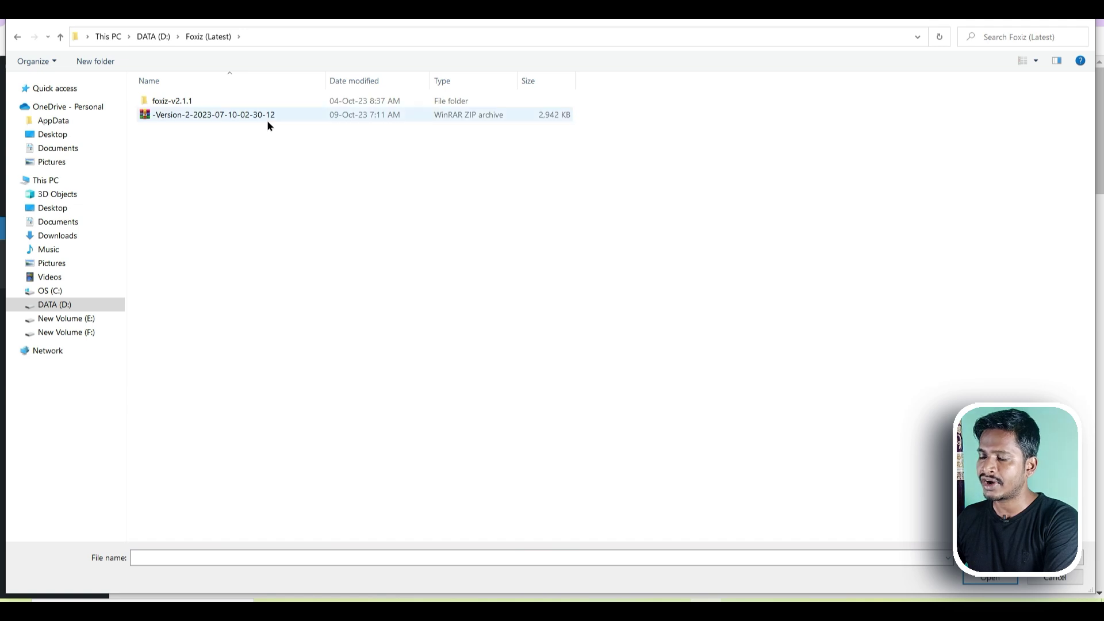
double_click(201, 103)
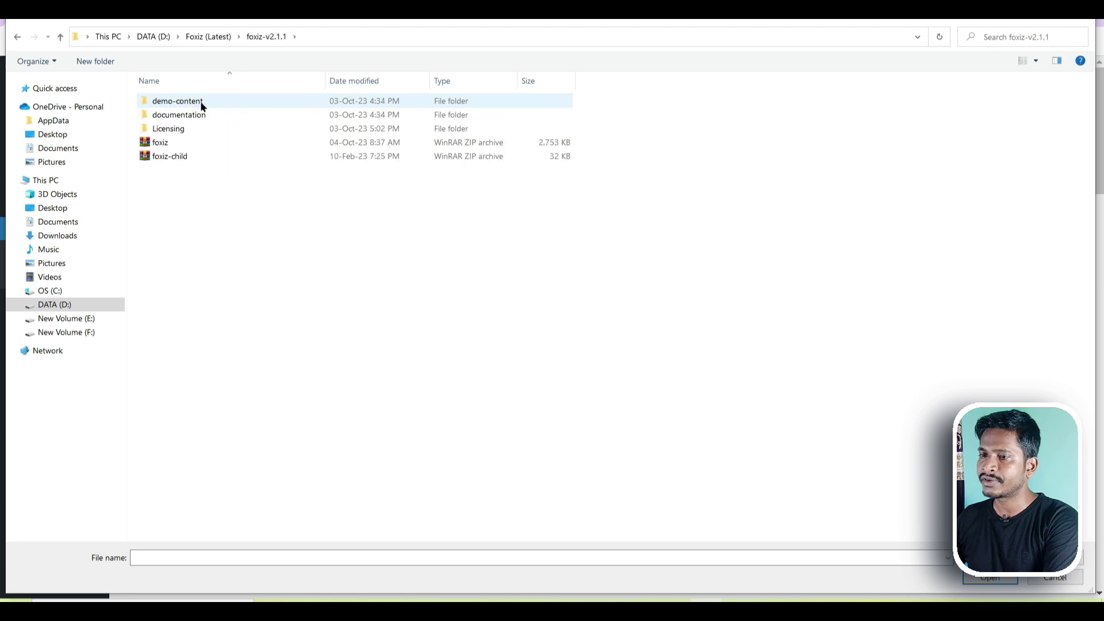
left_click(193, 143)
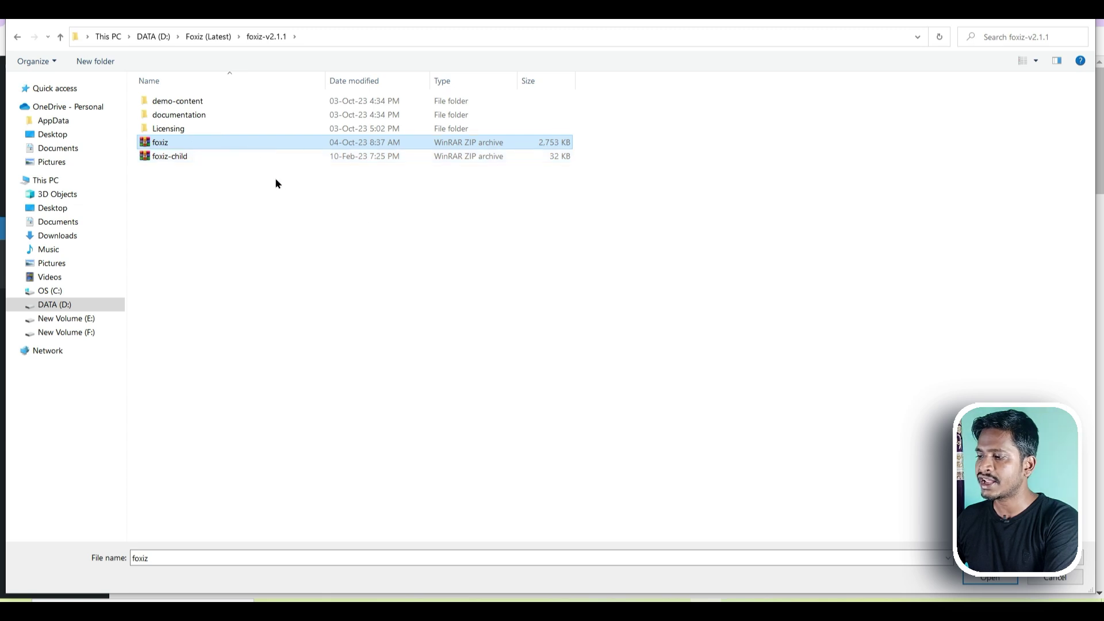
left_click(989, 577)
left_click(695, 224)
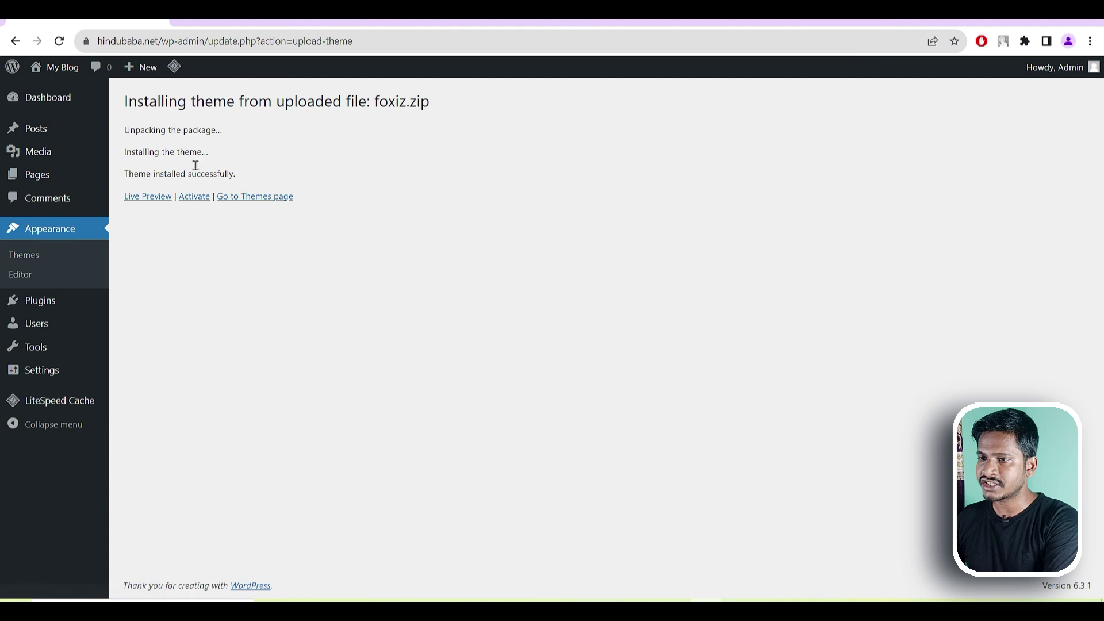
left_click(195, 197)
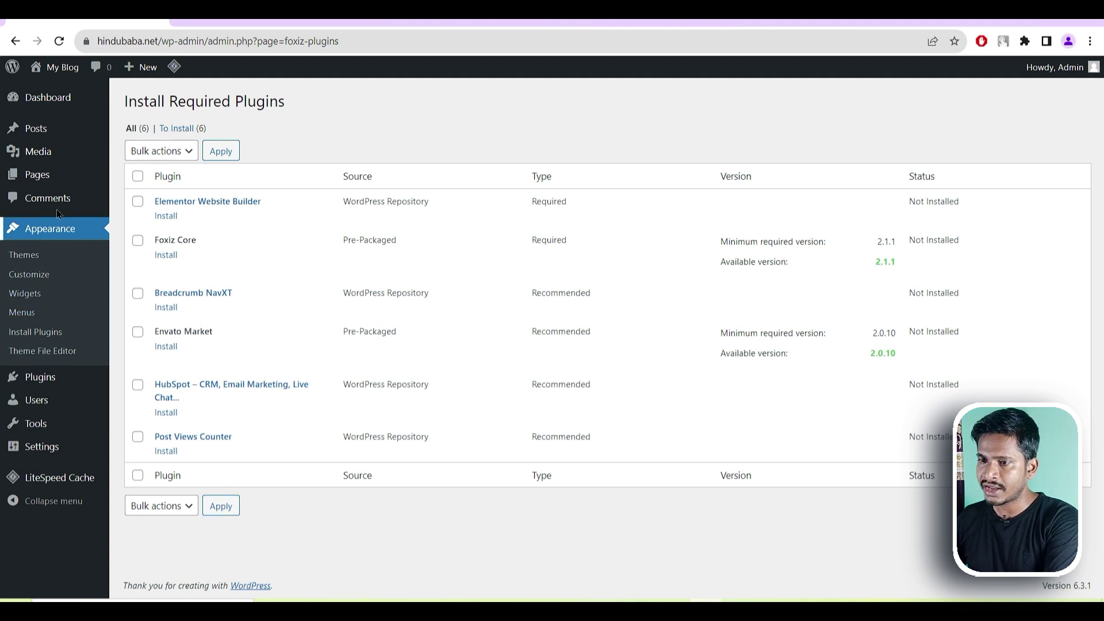
- Delete the Twenty Twenty-Three theme from the site's installed themes
left_click(24, 257)
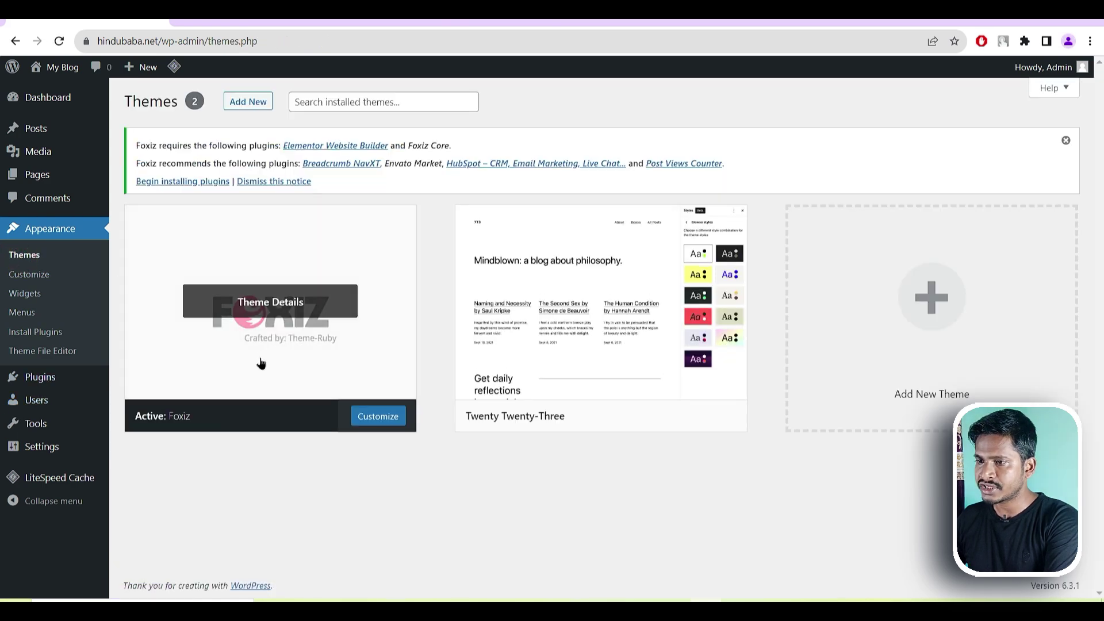
left_click(635, 361)
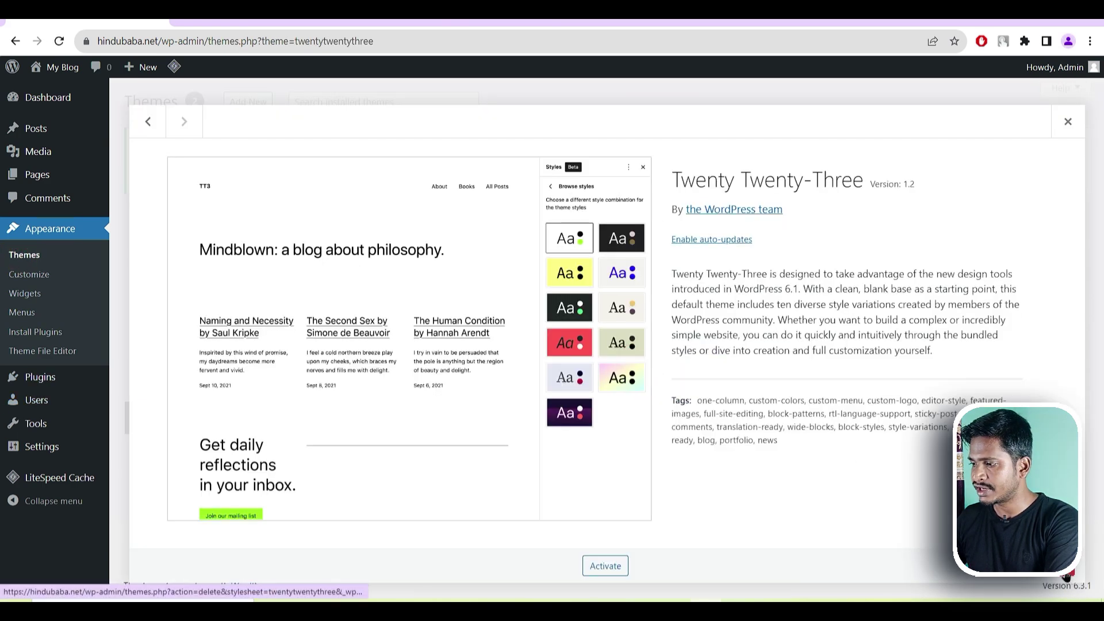
left_click(1067, 573)
left_click(617, 147)
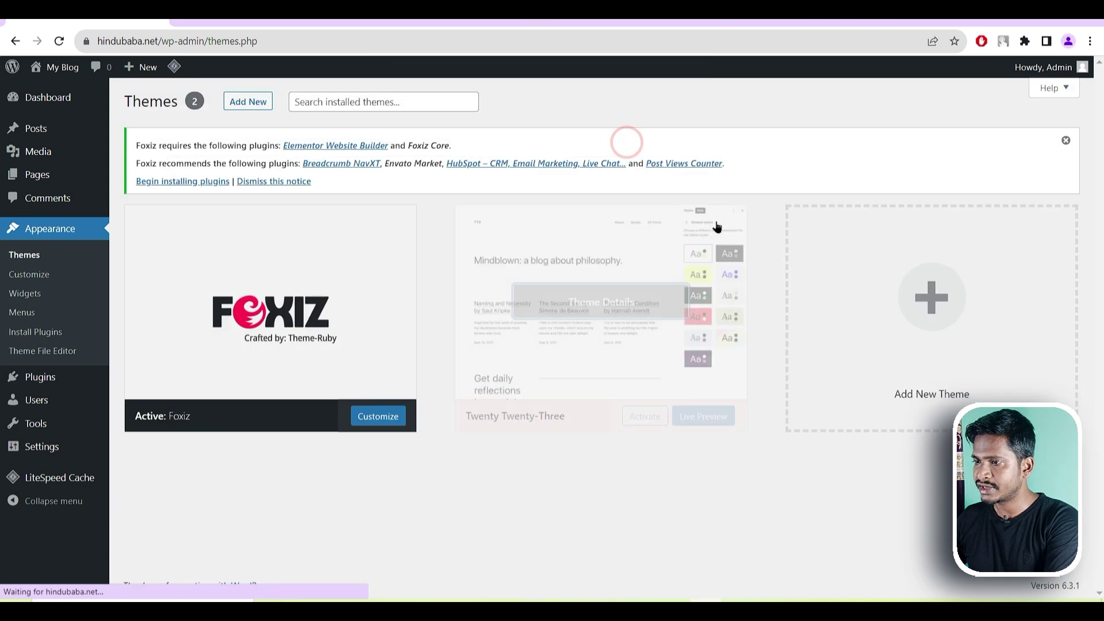
scroll(535, 409, "up", 2)
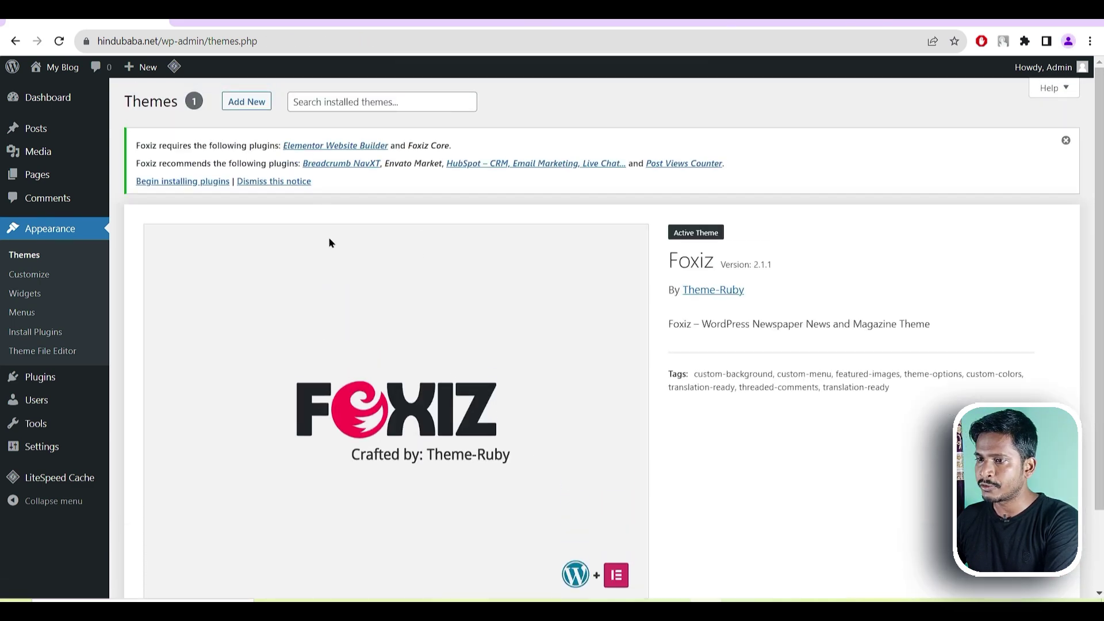
- Upload the foxiz-child zip from the foxiz-v2.1.1 folder as a theme, install it and activate it
left_click(247, 106)
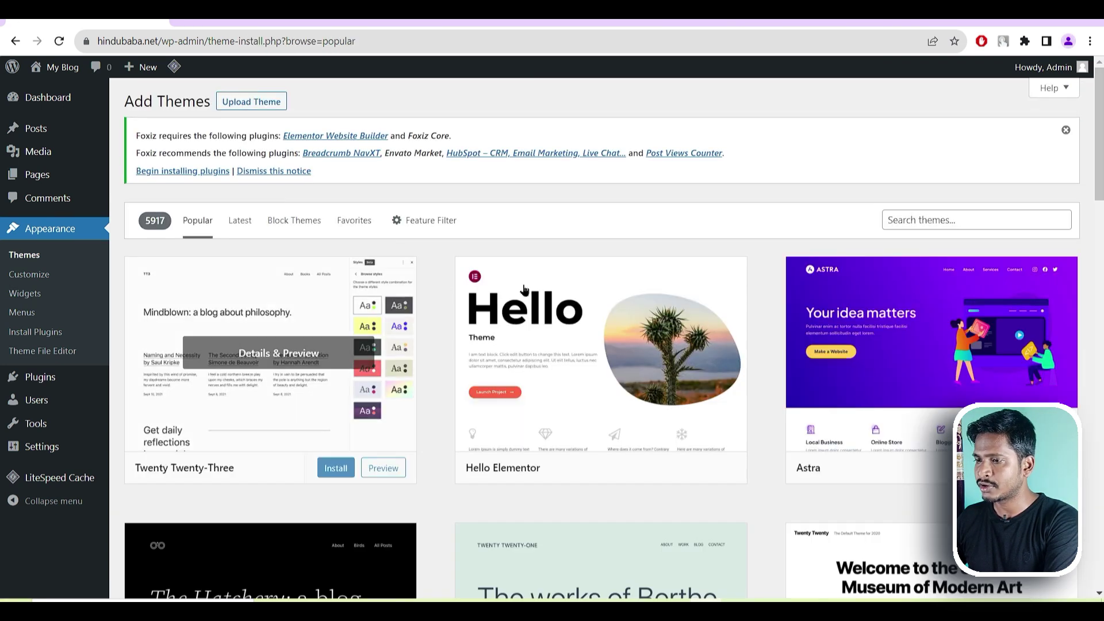
left_click(251, 102)
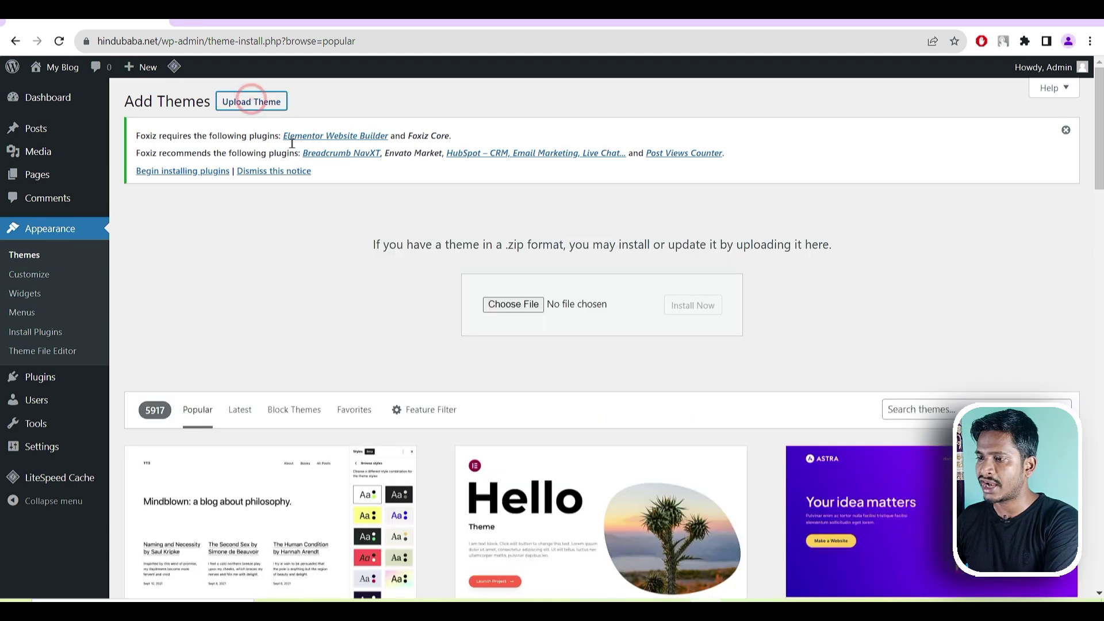
left_click(526, 306)
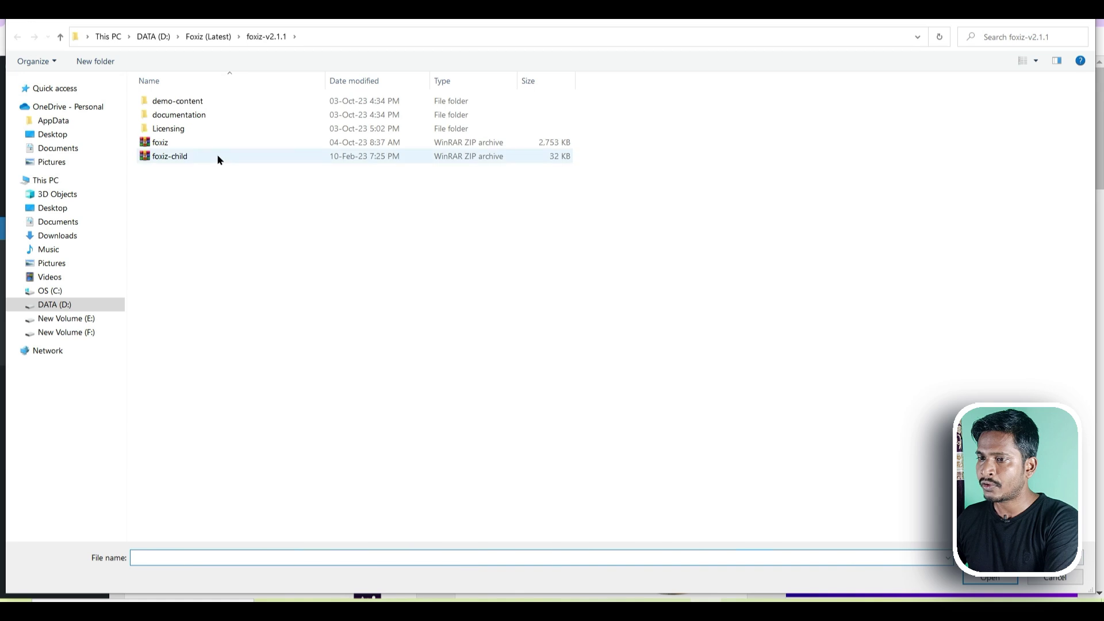
left_click(212, 154)
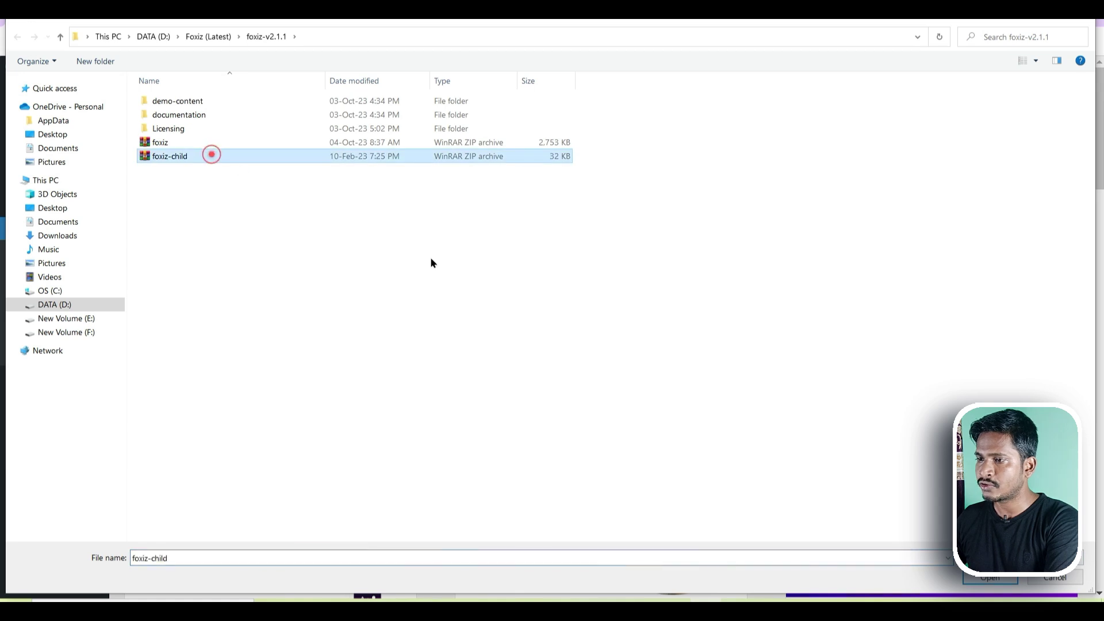
left_click(989, 578)
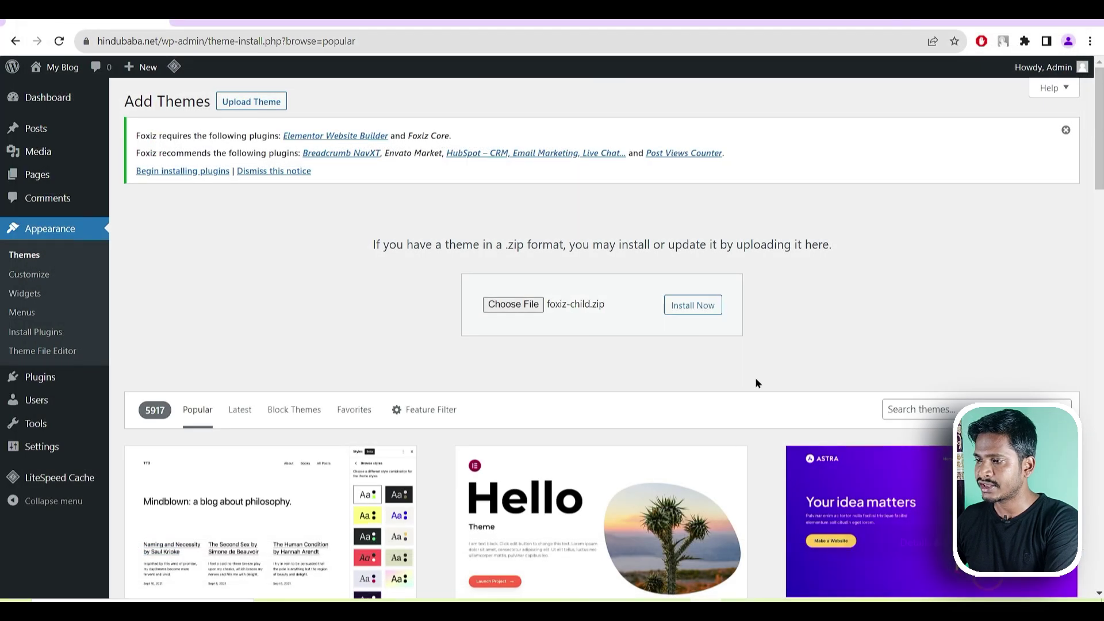
left_click(692, 305)
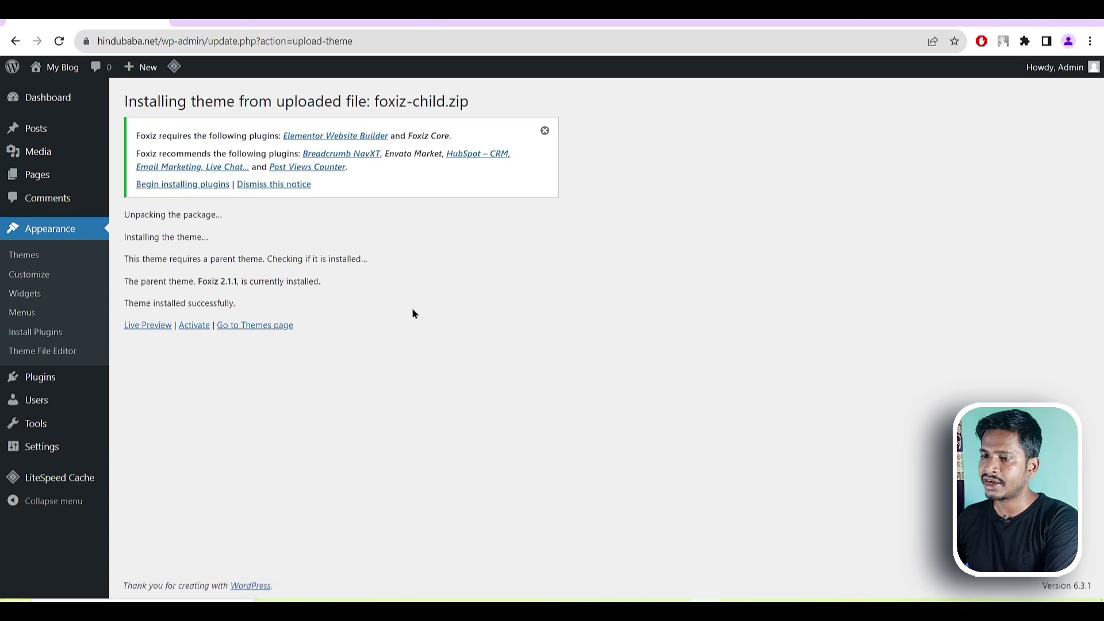
left_click(192, 326)
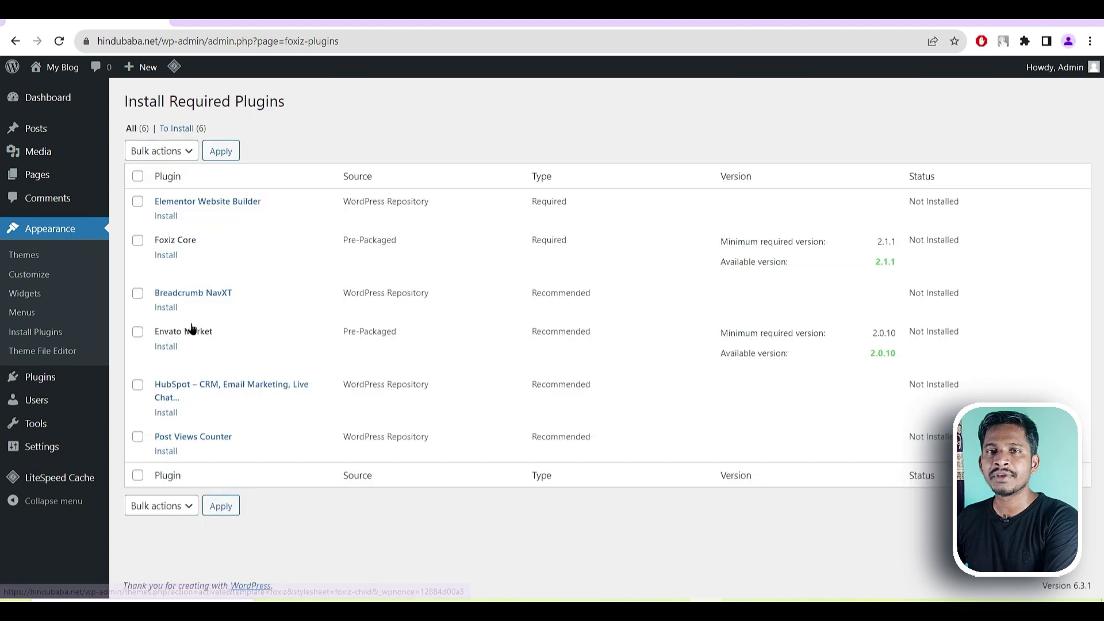
- View the My Blog front page in a new browser tab, then return to the required plugins page and reload it
right_click(59, 67)
left_click(115, 77)
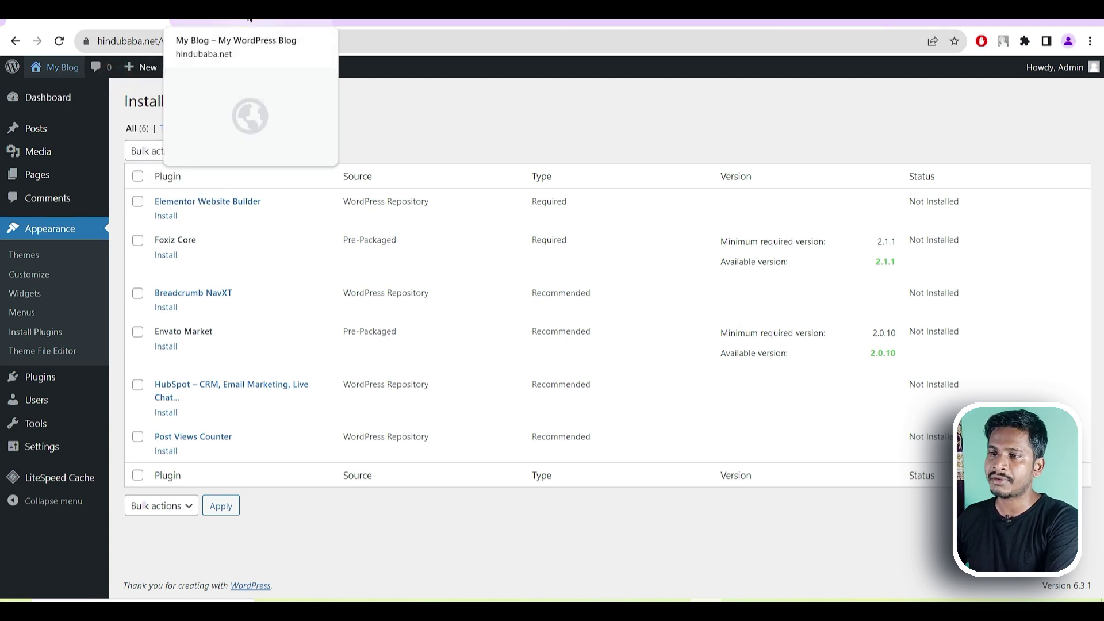
left_click(250, 17)
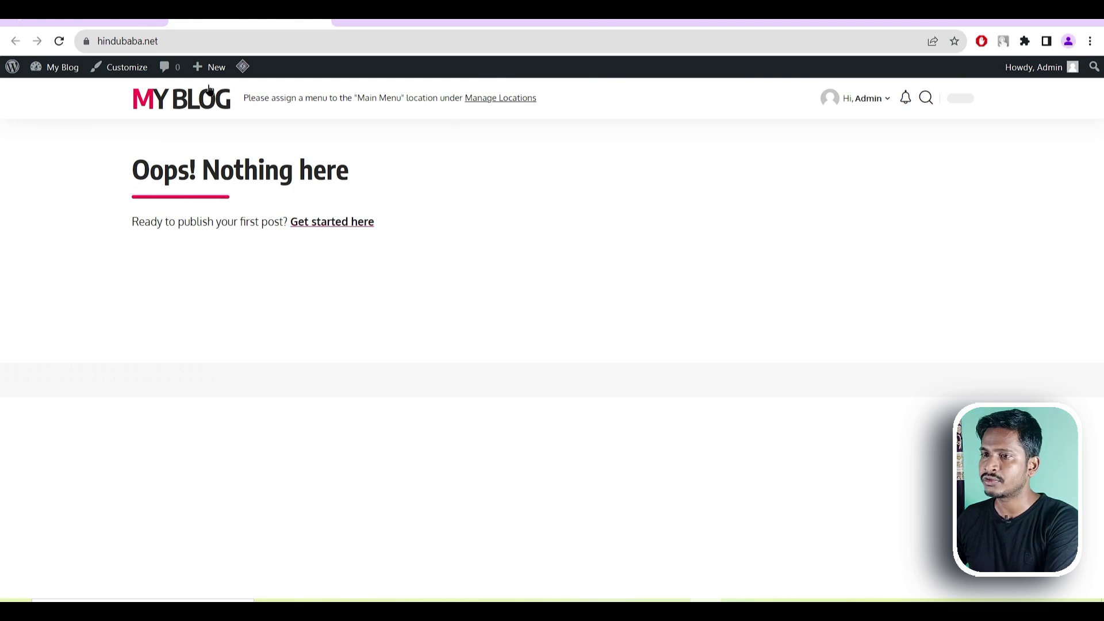
left_click(107, 19)
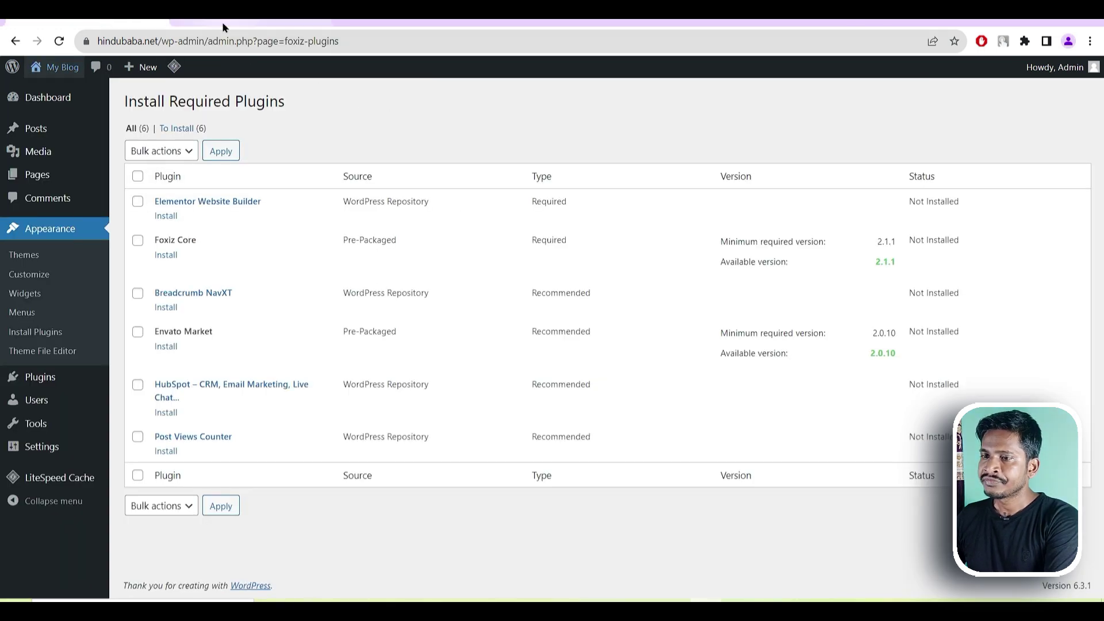
left_click(60, 41)
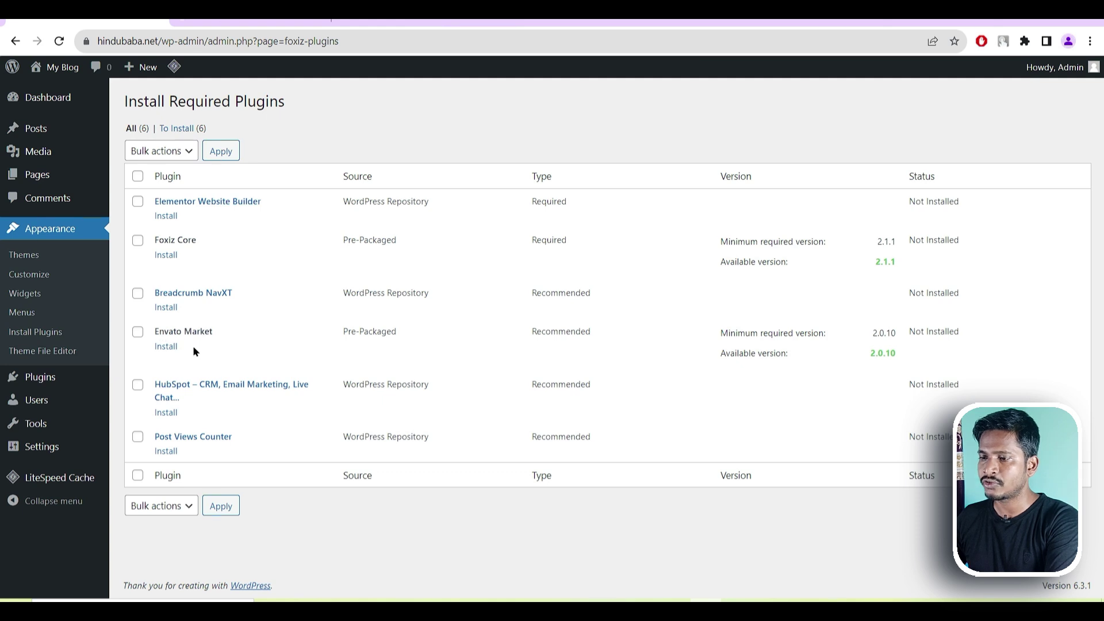
double_click(529, 332)
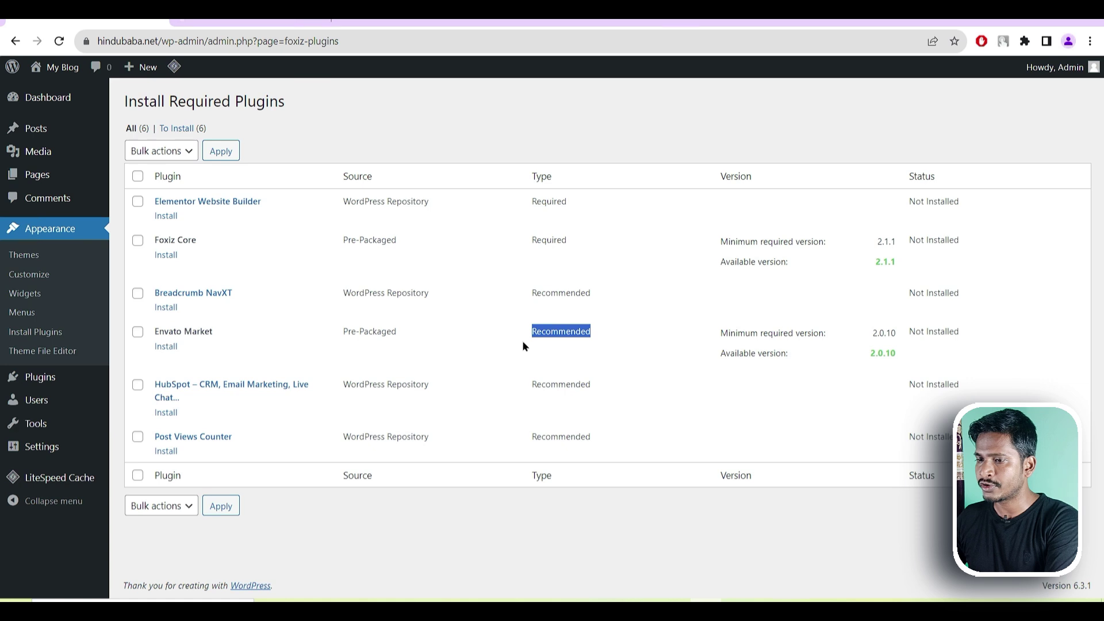
left_click(139, 333)
left_click(183, 505)
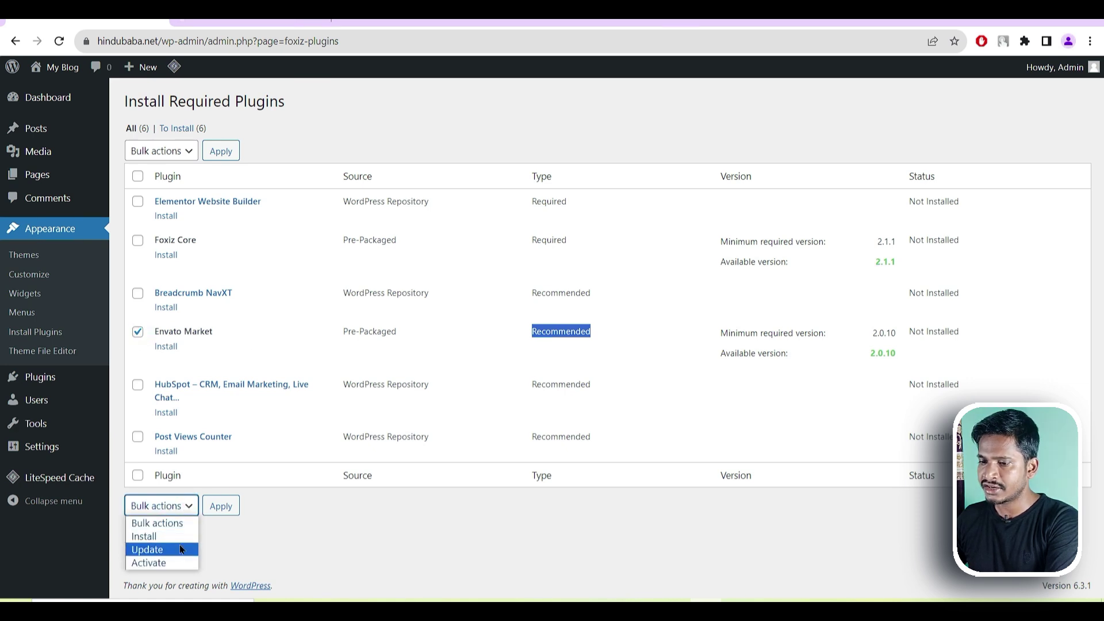
left_click(291, 553)
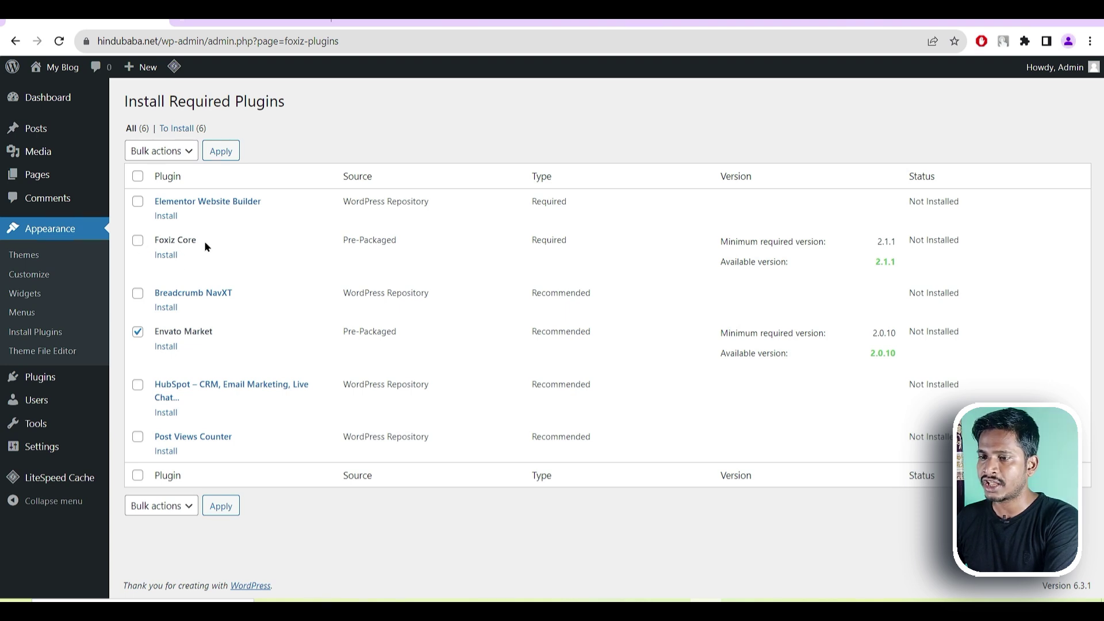
left_click(138, 240)
left_click(138, 332)
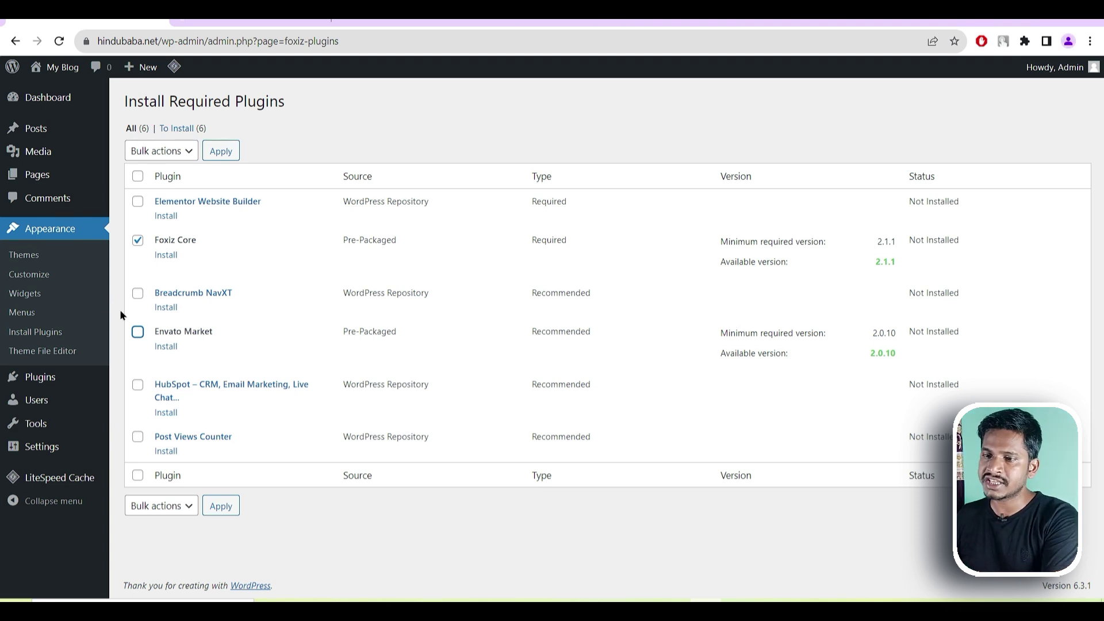
- Check the installed themes and view the active Foxiz child theme's details, then return to the required plugins page
left_click(49, 254)
left_click(248, 102)
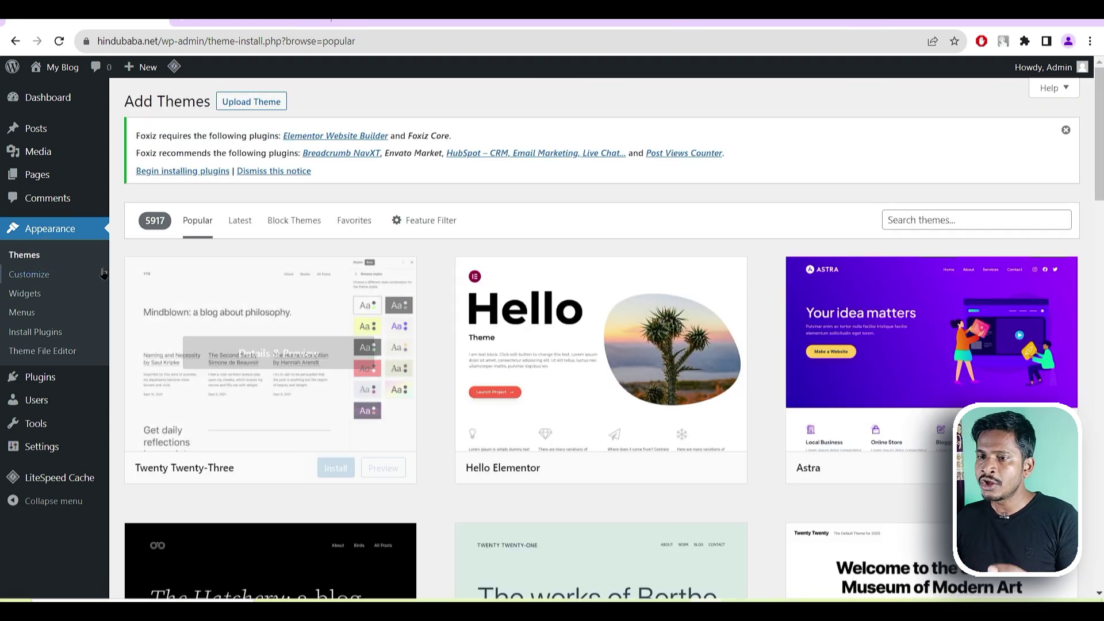
left_click(36, 258)
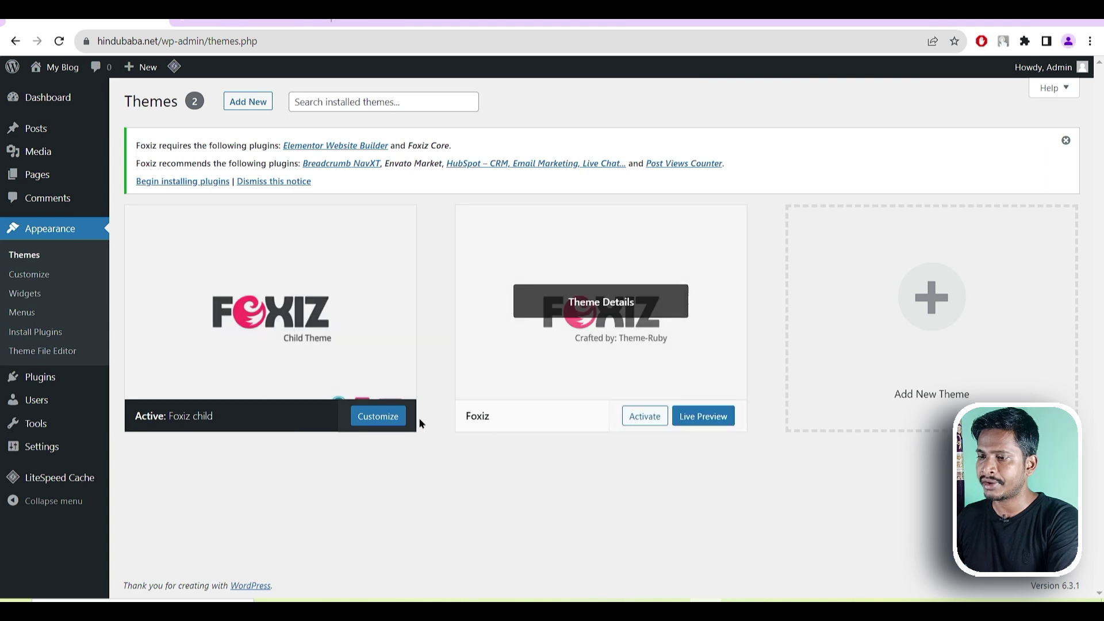
left_click(267, 299)
left_click(685, 566)
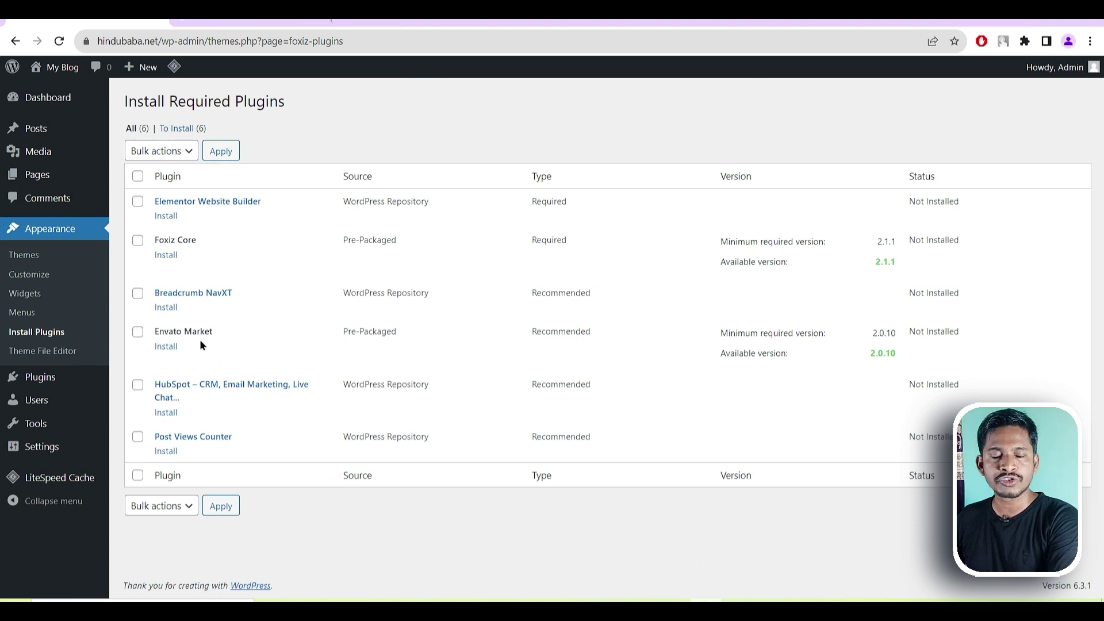
- Bulk-install the two required plugins, Elementor Website Builder and Foxiz Core
left_click(137, 201)
left_click(137, 240)
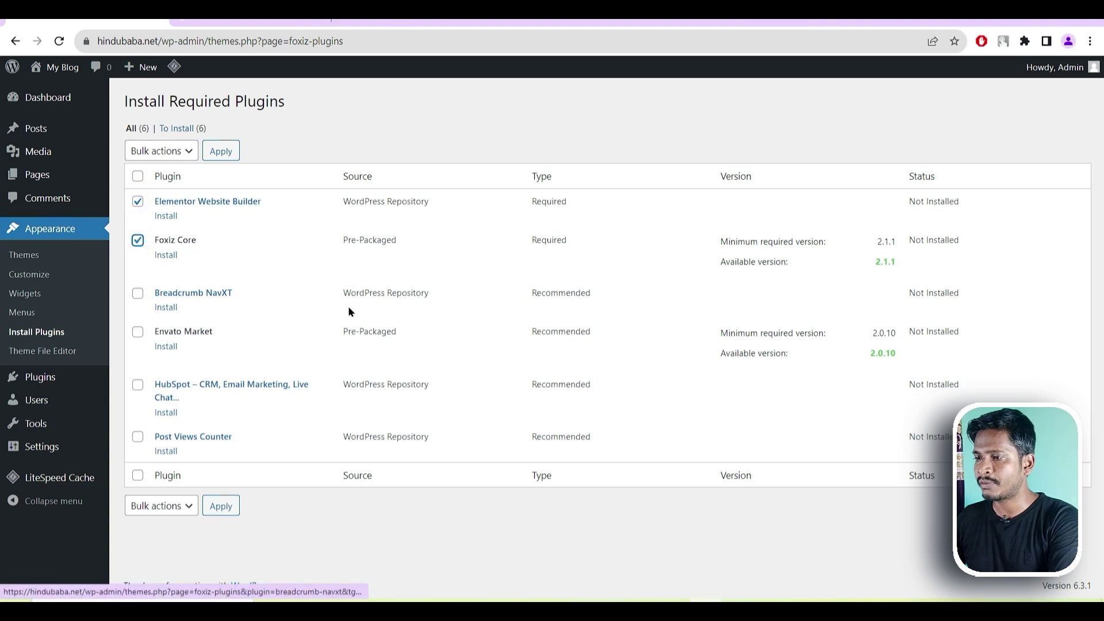
left_click_drag(530, 199, 573, 203)
double_click(536, 242)
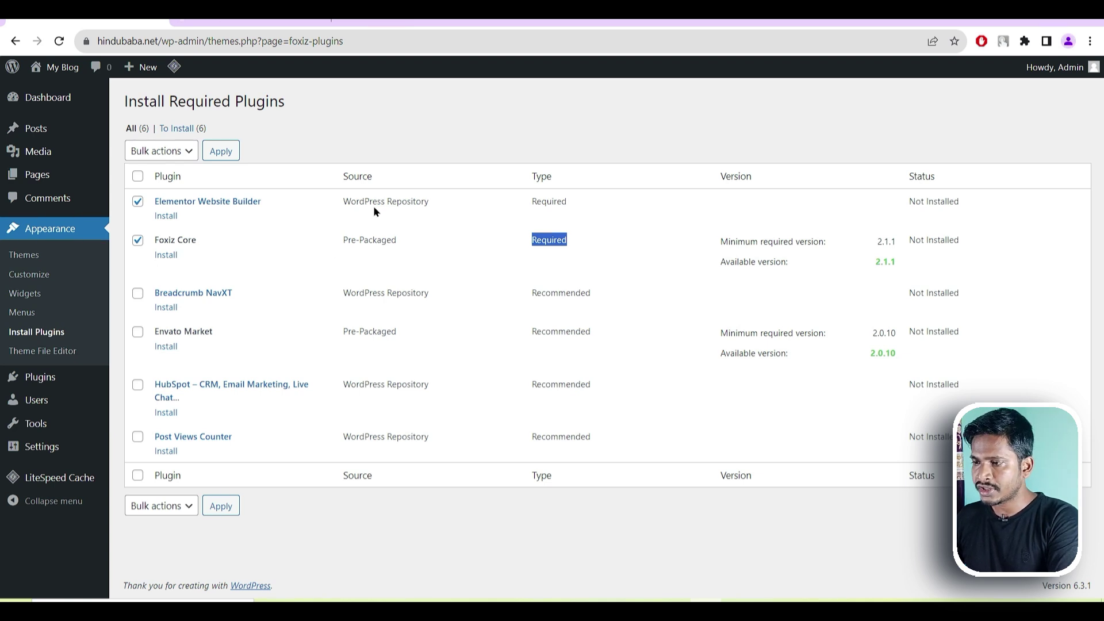
left_click(173, 505)
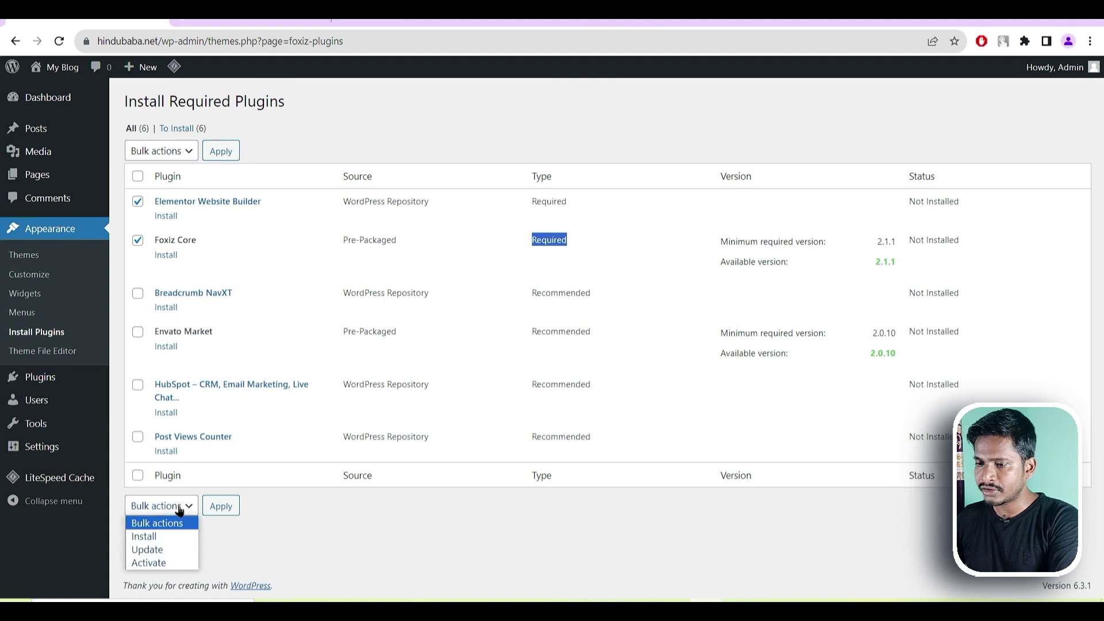
left_click(170, 541)
left_click(222, 511)
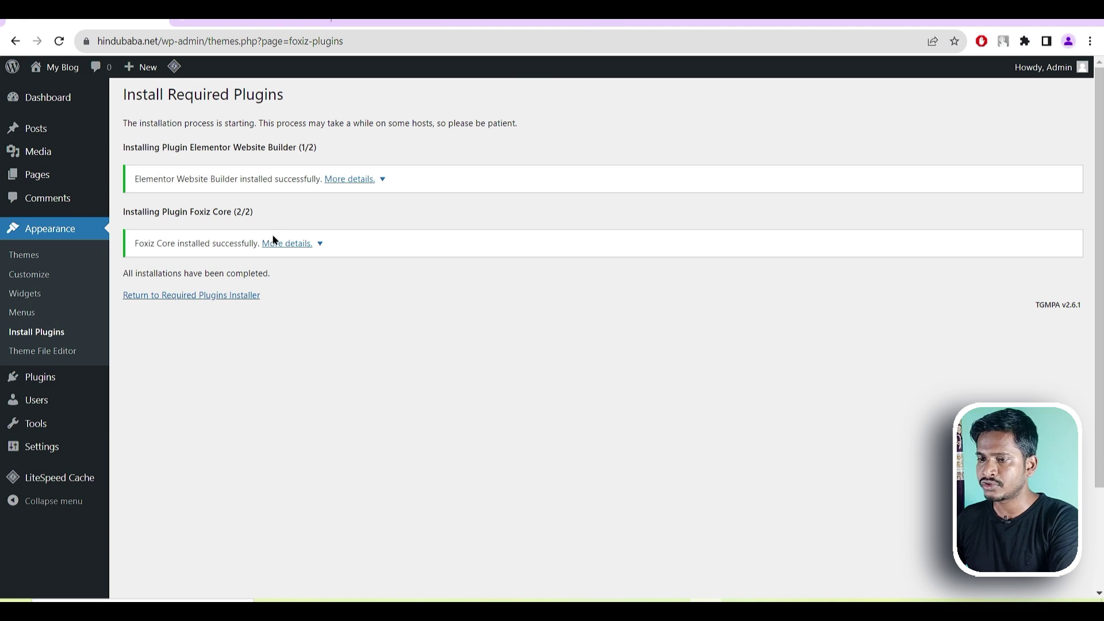
- Return to the required plugins installer and bulk-activate Elementor Website Builder and Foxiz Core
left_click(212, 295)
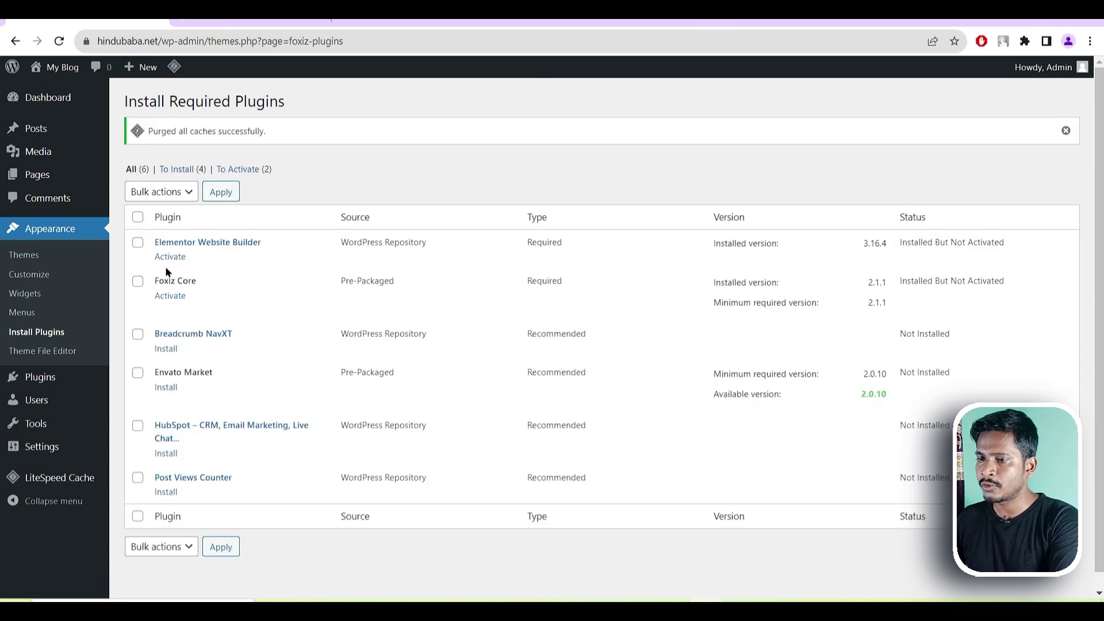
left_click(138, 242)
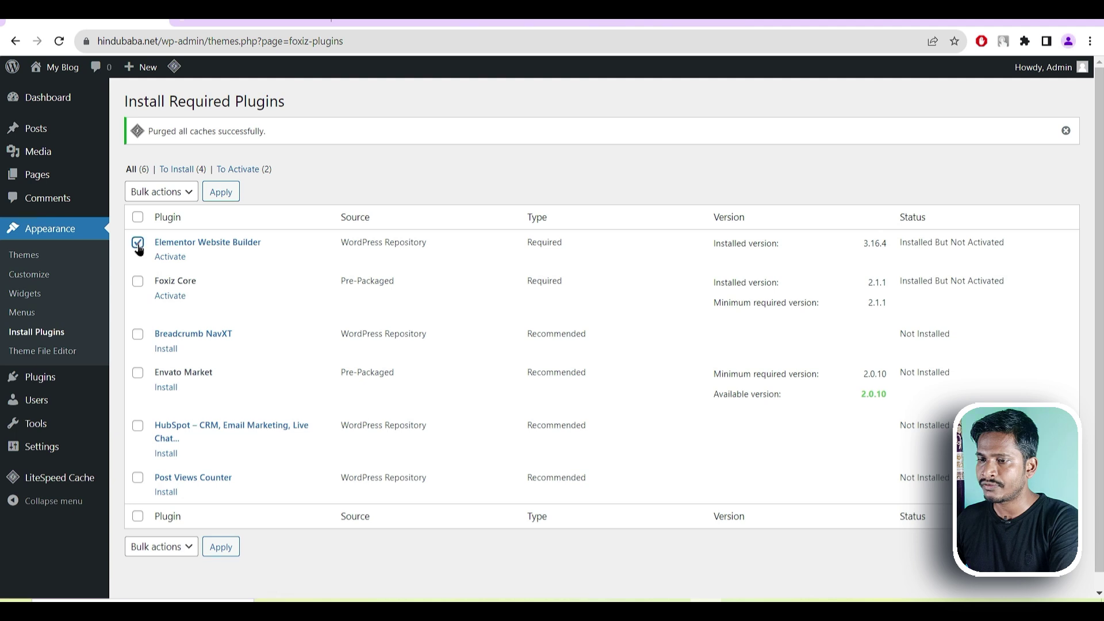
left_click(137, 282)
left_click(162, 193)
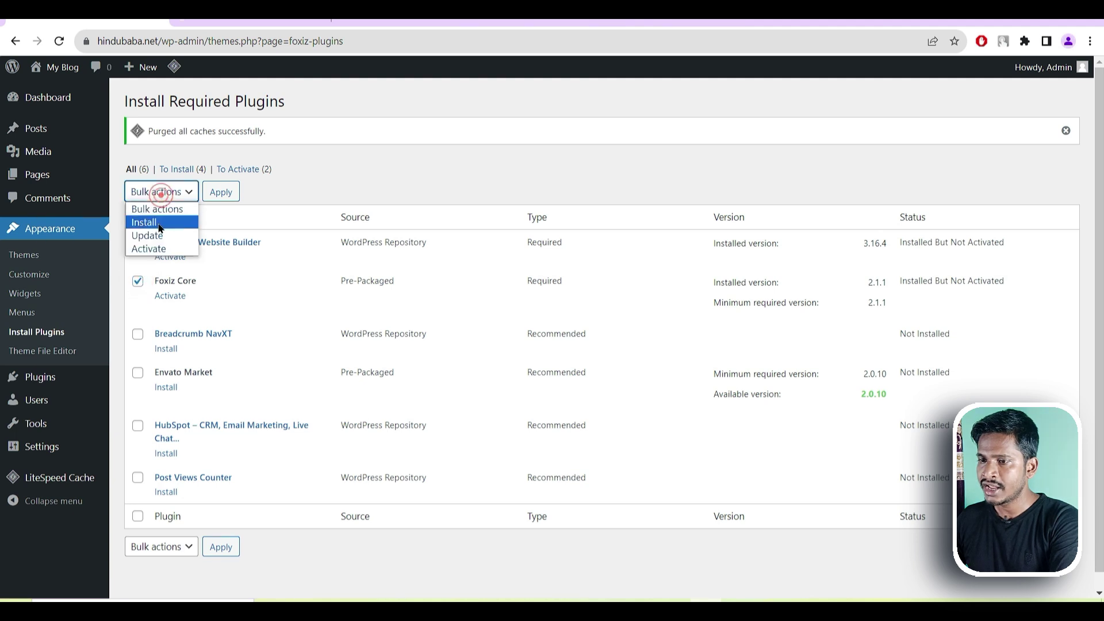
left_click(160, 248)
left_click(221, 192)
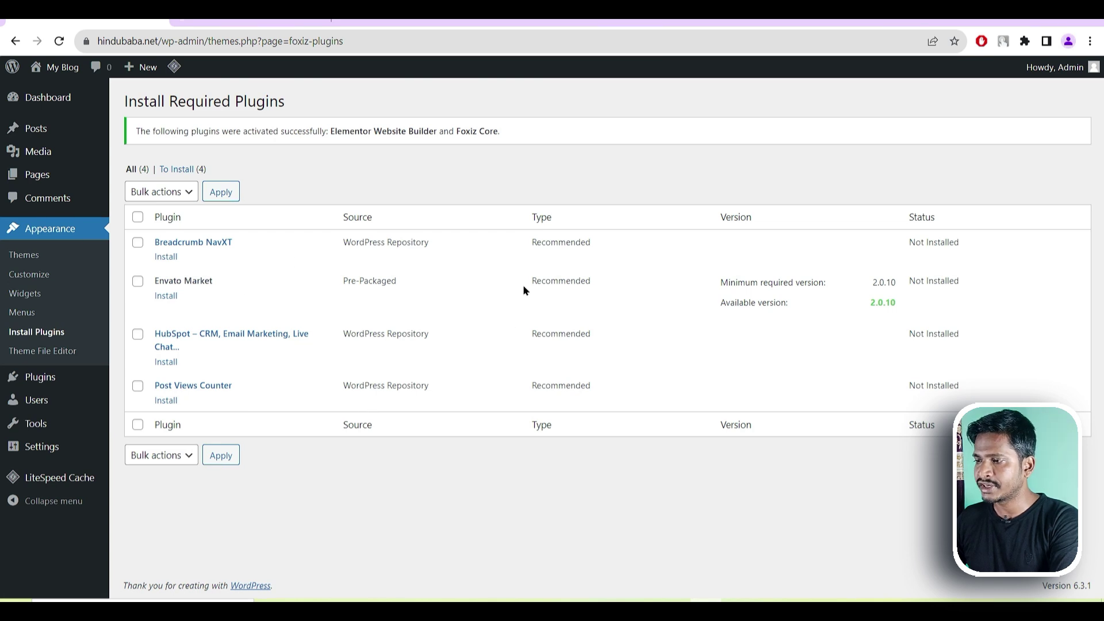
- Reload the page, close the Elementor setup wizard and check the theme's activation status in Foxiz Admin
left_click(59, 42)
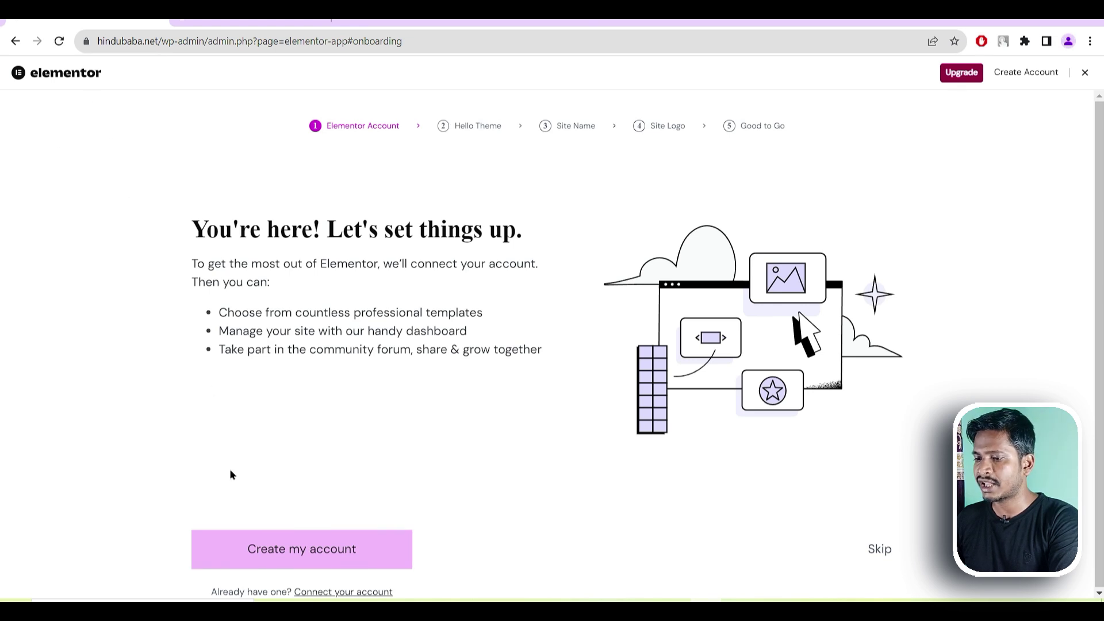
left_click(1085, 74)
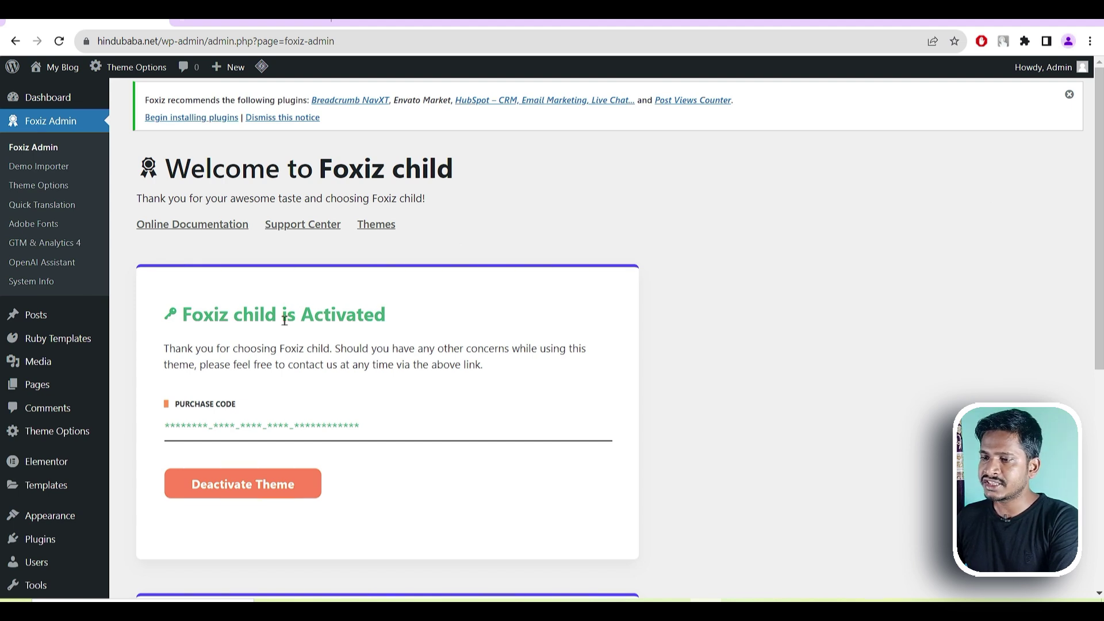
left_click_drag(410, 308, 181, 314)
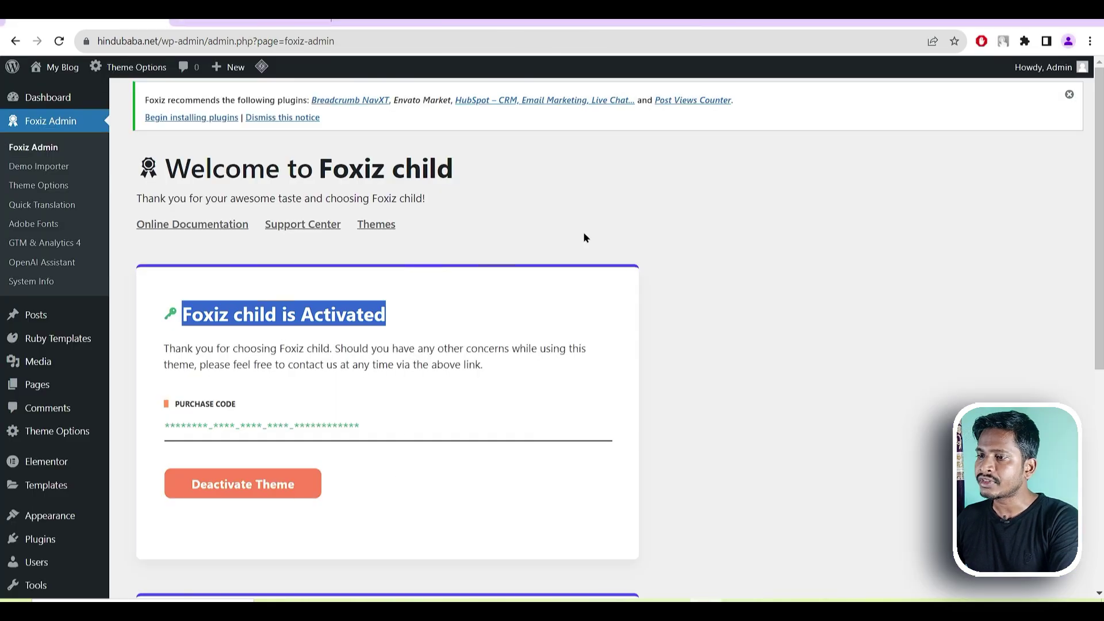
left_click(714, 216)
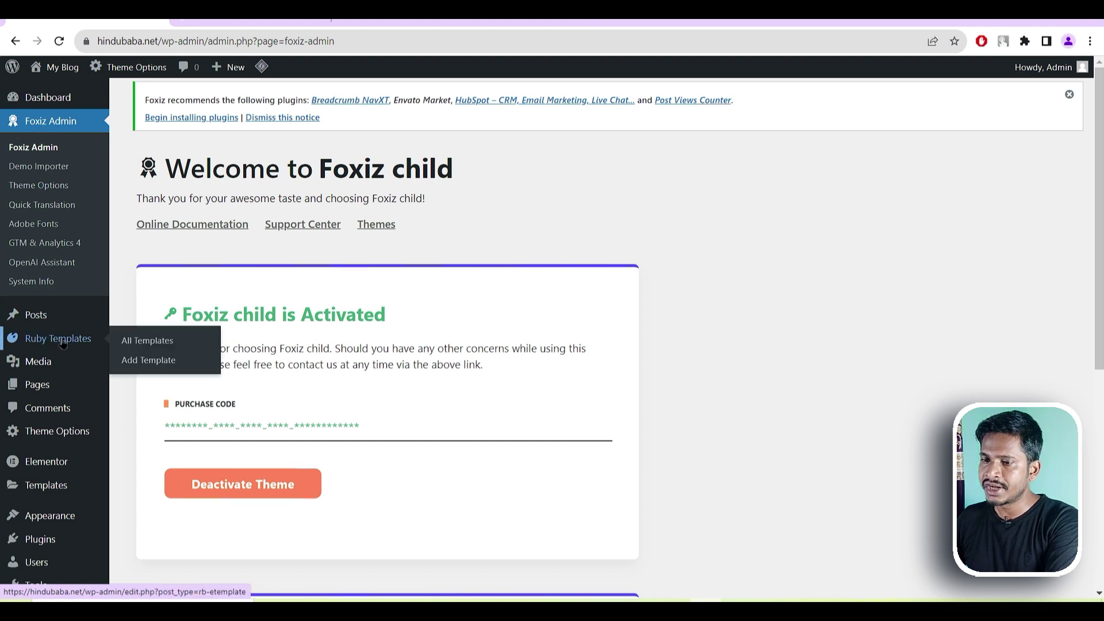
- Open the Demo Importer page of Foxiz Admin
mouse_move(34, 432)
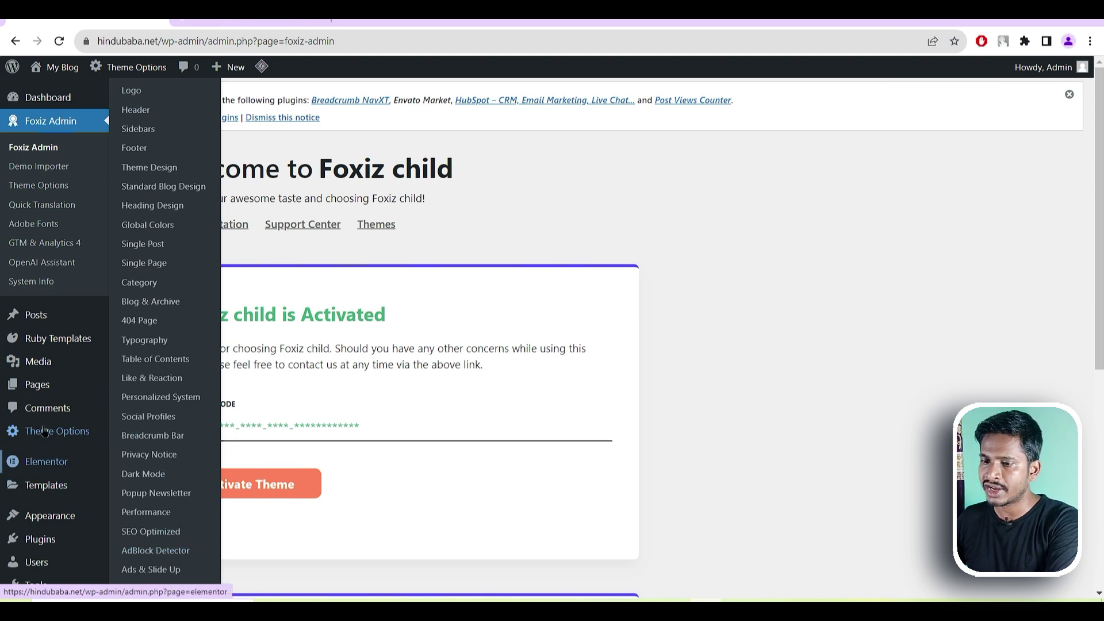
mouse_move(46, 492)
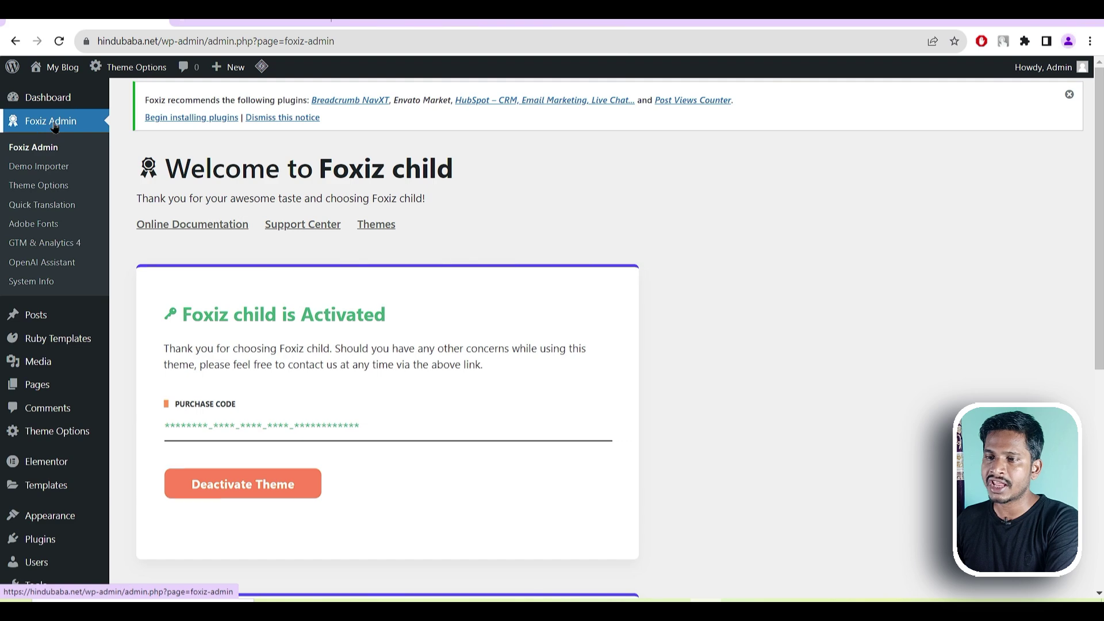
left_click(41, 168)
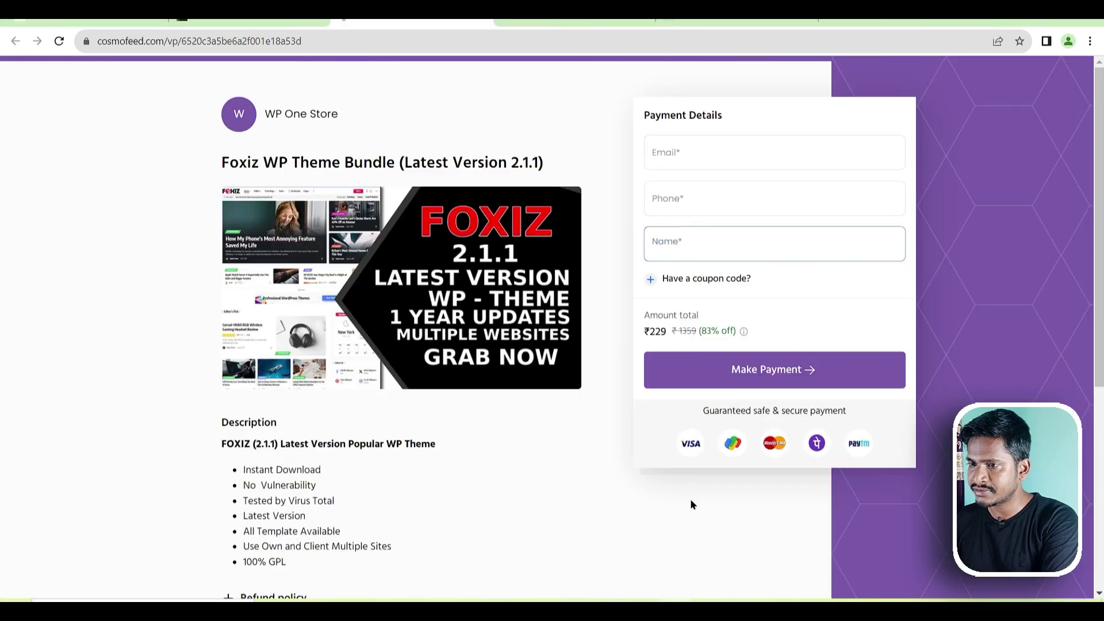
- Switch to the Taaza Time site and examine the layout of its Redmi Note 13 Pro article, including share links and table of contents
left_click(73, 23)
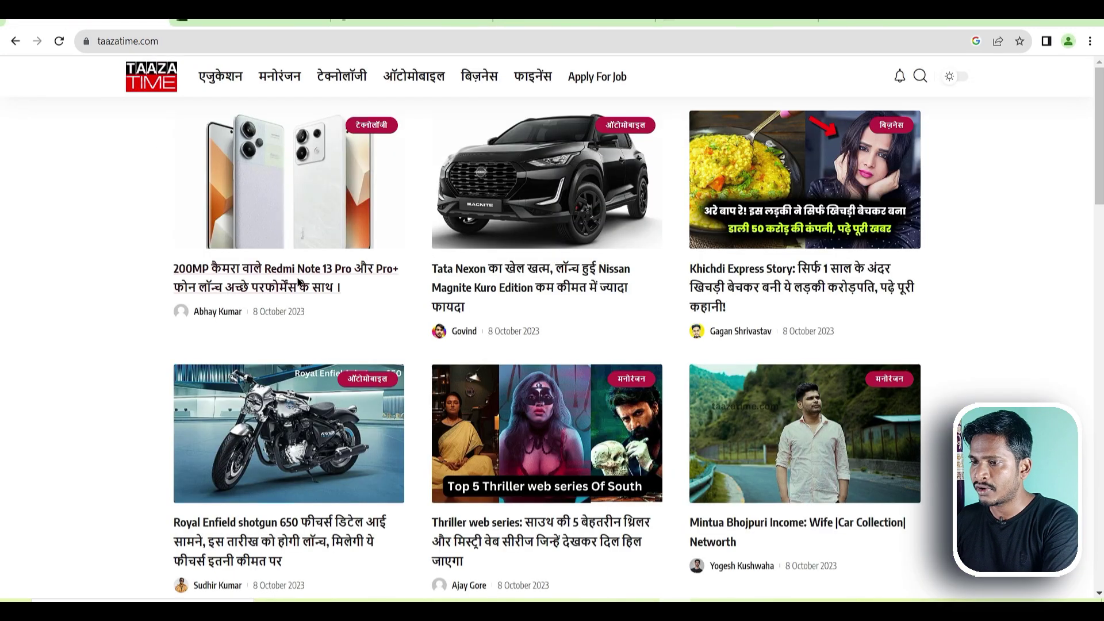
left_click(279, 292)
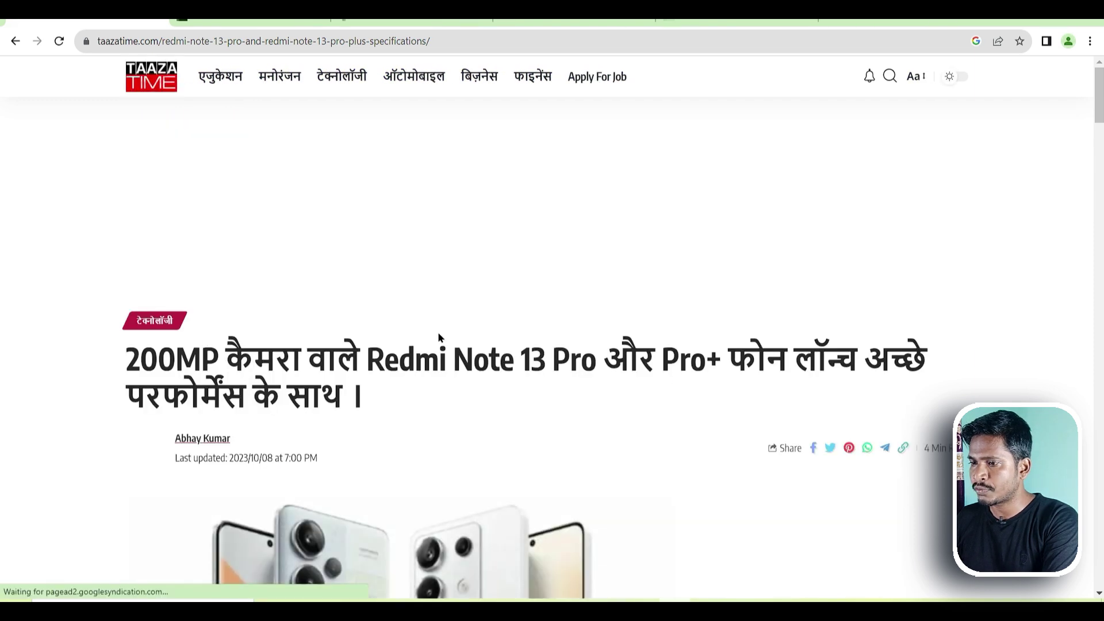
scroll(518, 258, "down", 3)
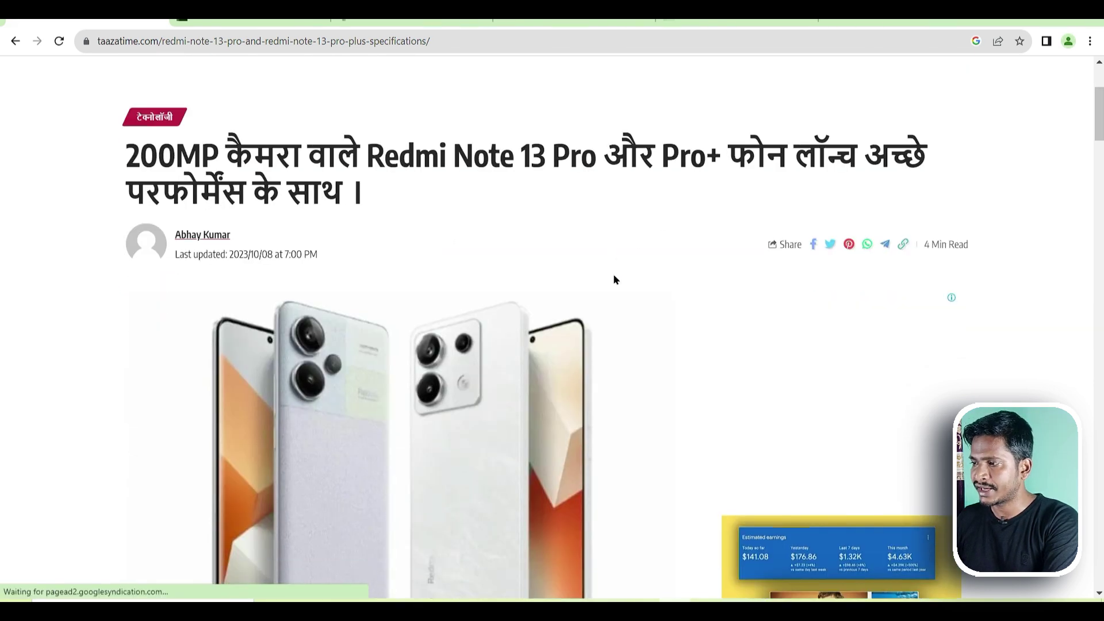
scroll(546, 267, "up", 3)
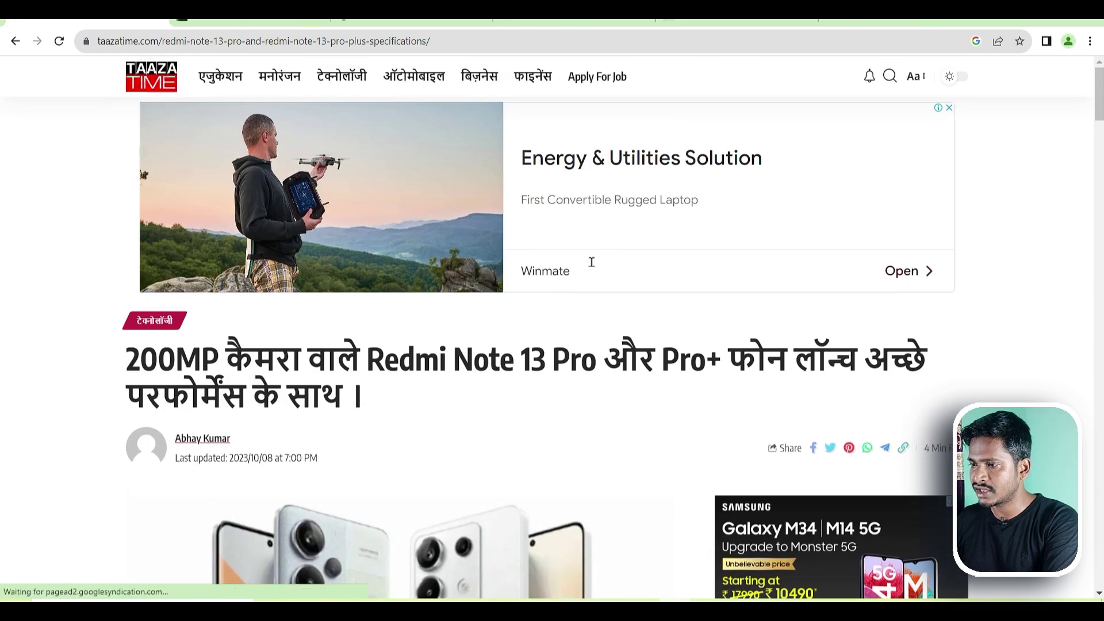
scroll(602, 260, "down", 5)
scroll(562, 300, "up", 3)
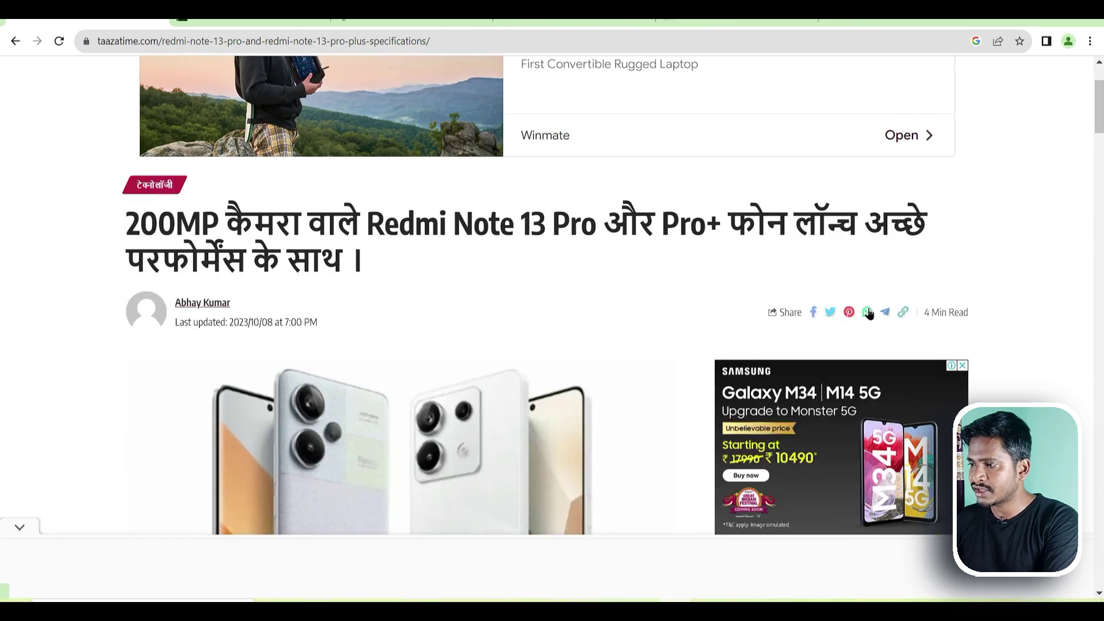
scroll(484, 304, "down", 7)
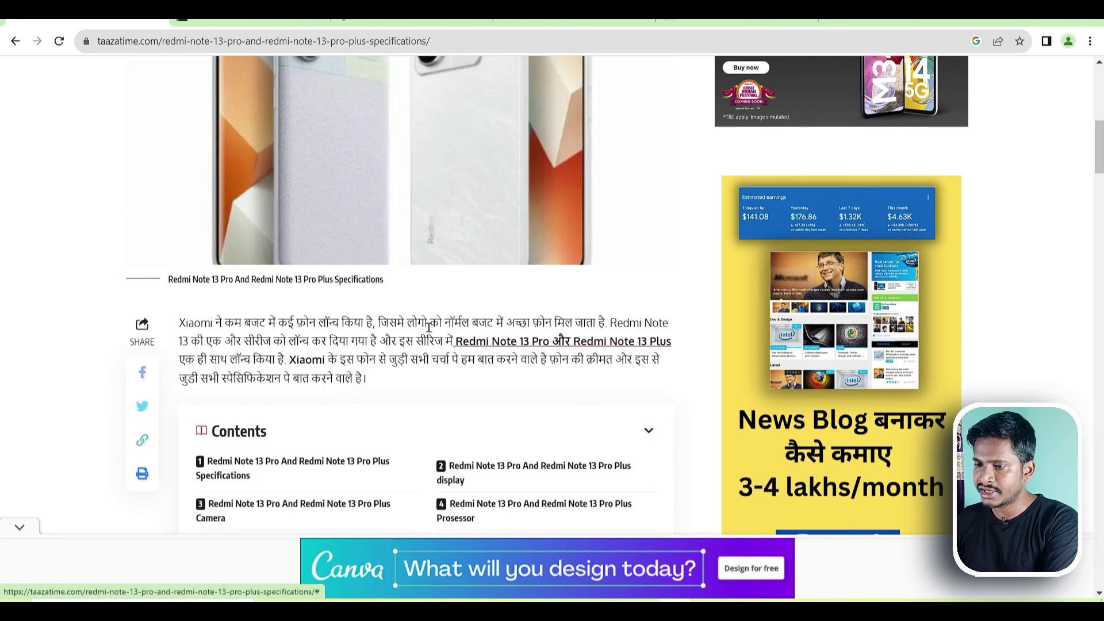
scroll(327, 412, "down", 1)
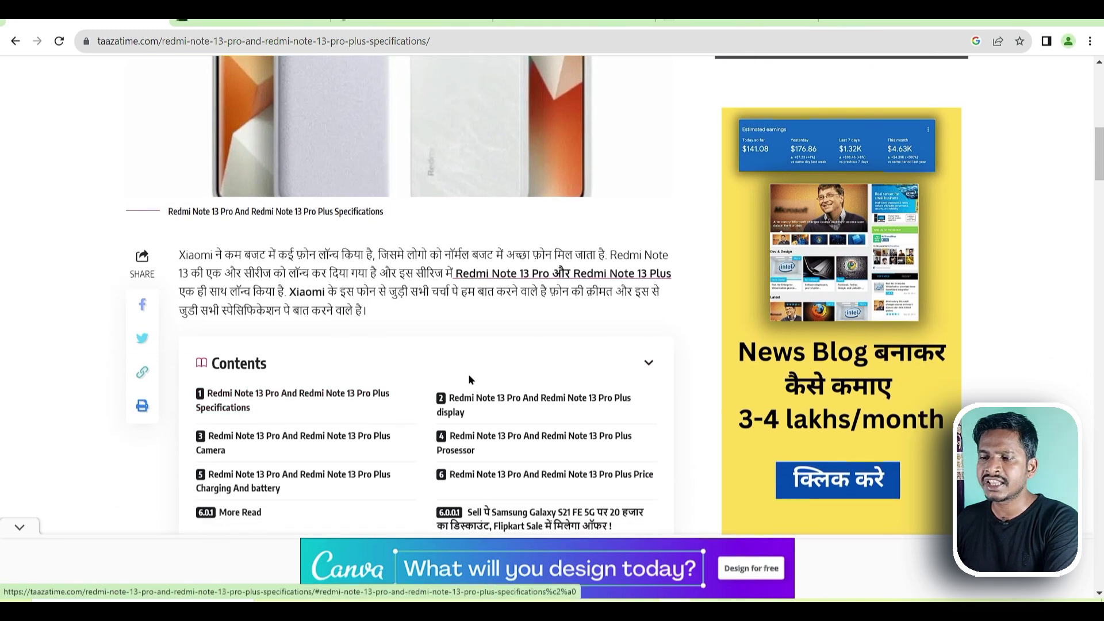
scroll(468, 374, "down", 2)
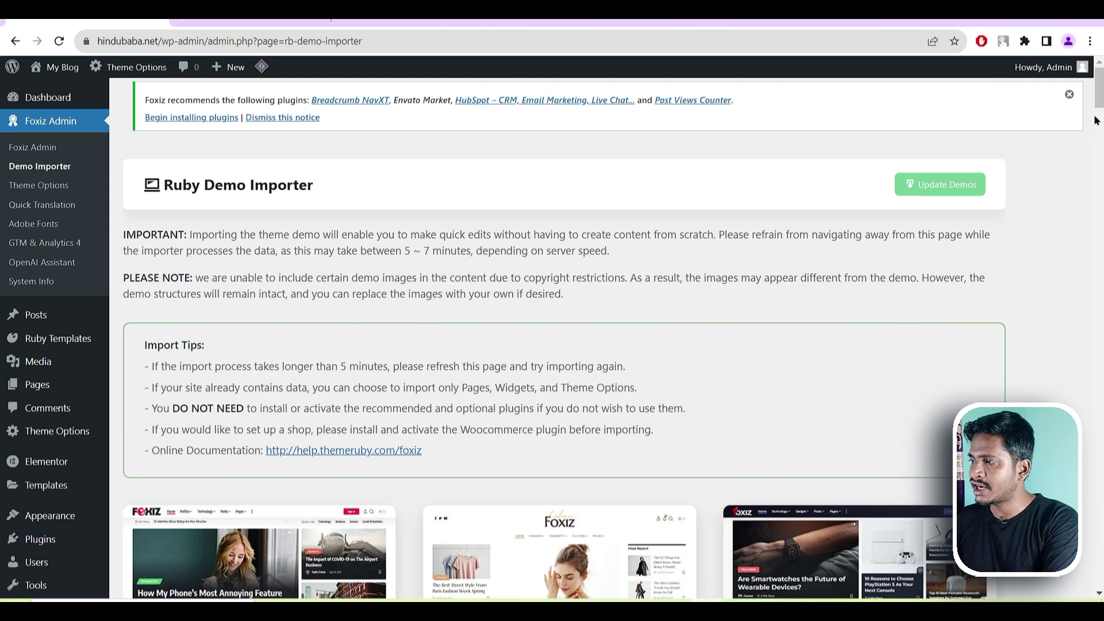
- Browse the available Foxiz demos in the Demo Importer and examine the Personalized demo's preview
left_click_drag(1097, 104, 1098, 144)
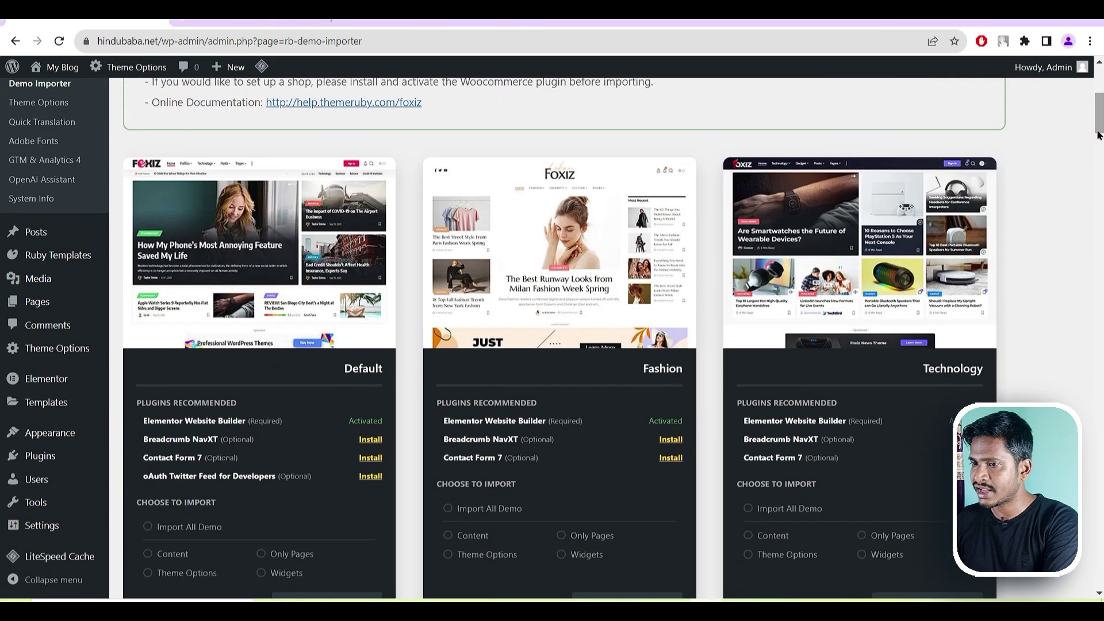
mouse_move(144, 257)
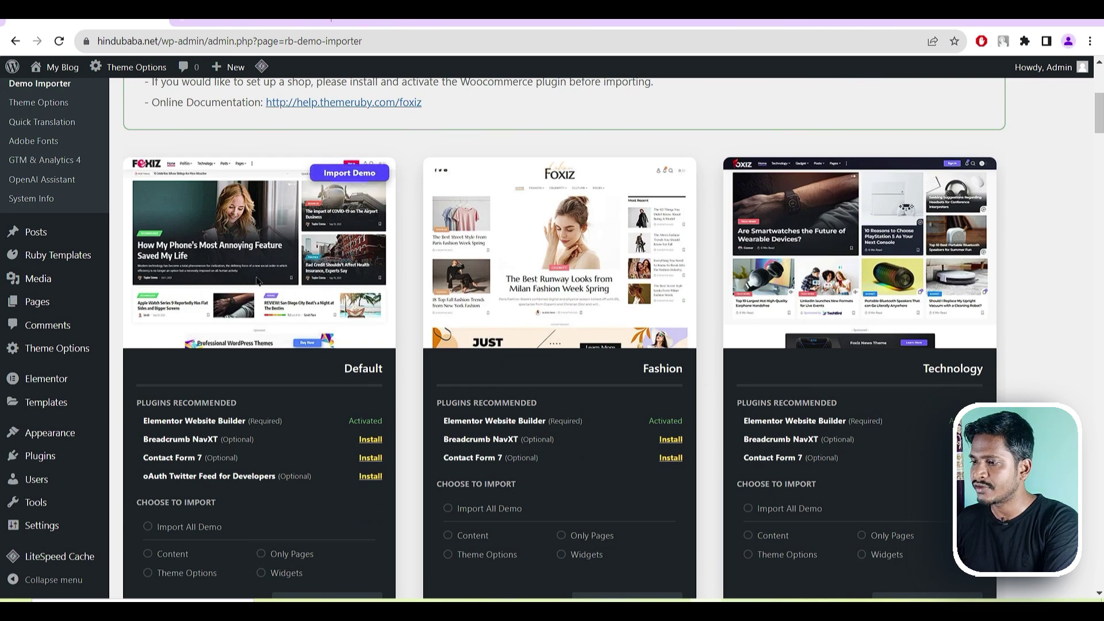
mouse_move(913, 314)
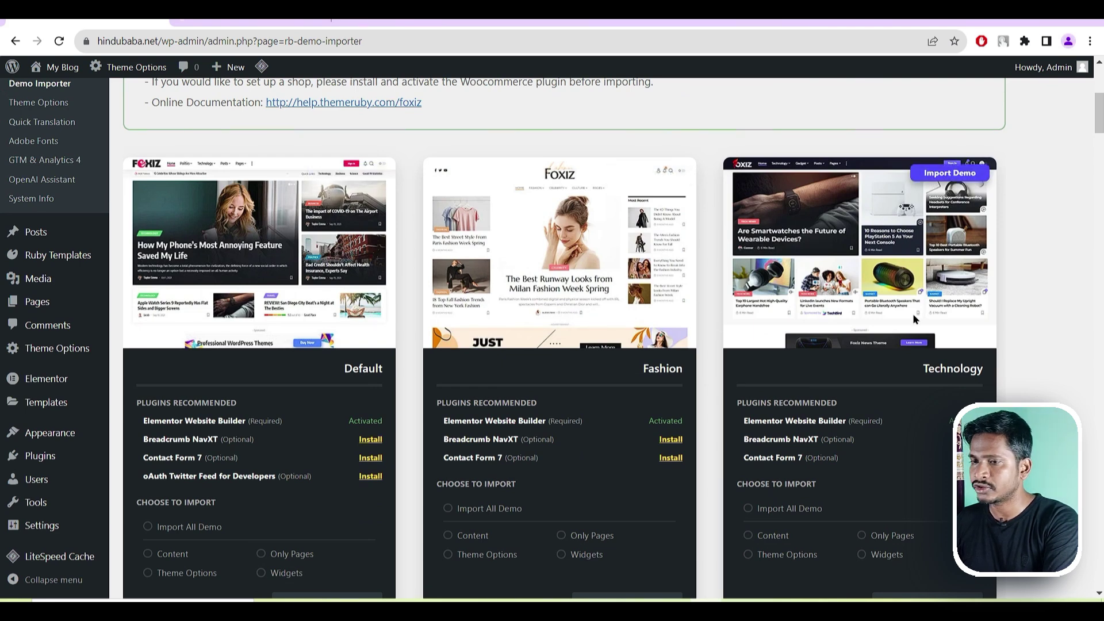
scroll(333, 347, "down", 7)
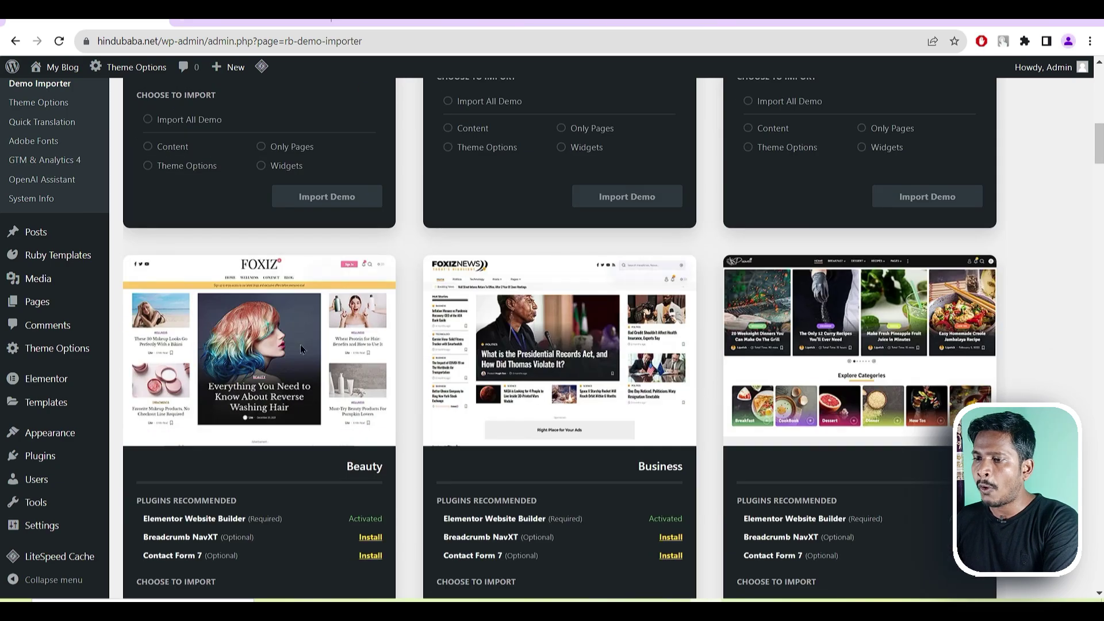
mouse_move(904, 343)
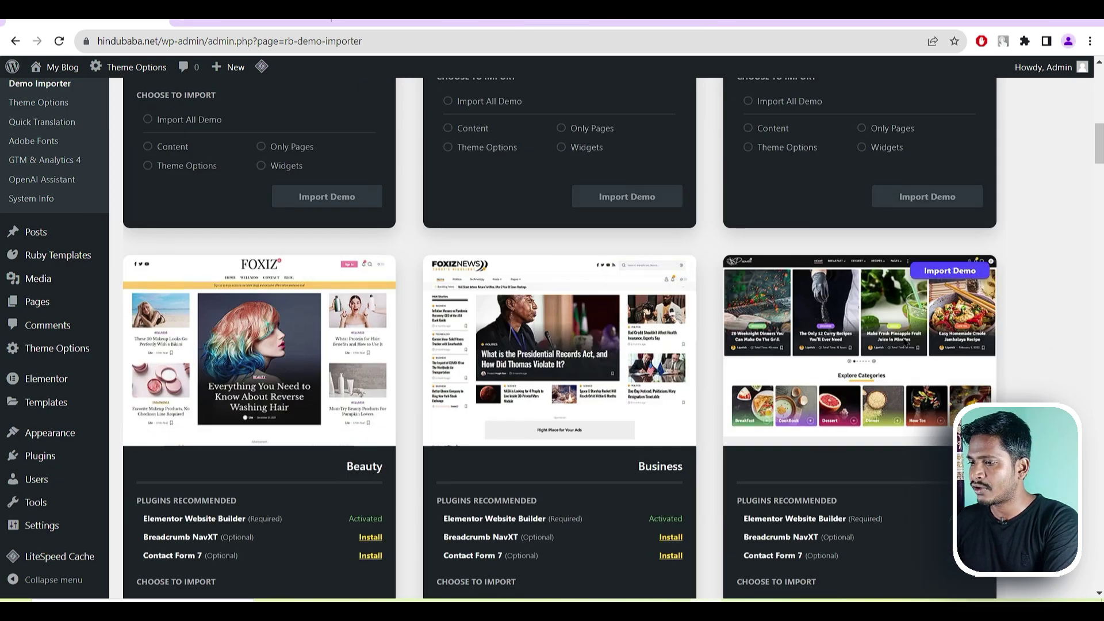
scroll(708, 329, "down", 9)
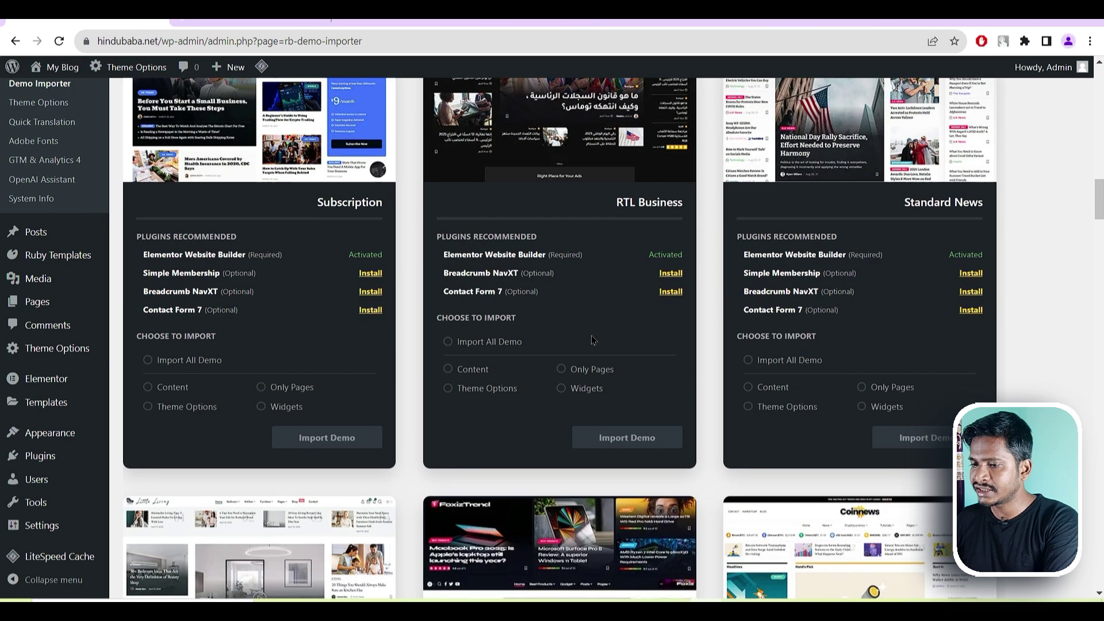
scroll(592, 339, "down", 20)
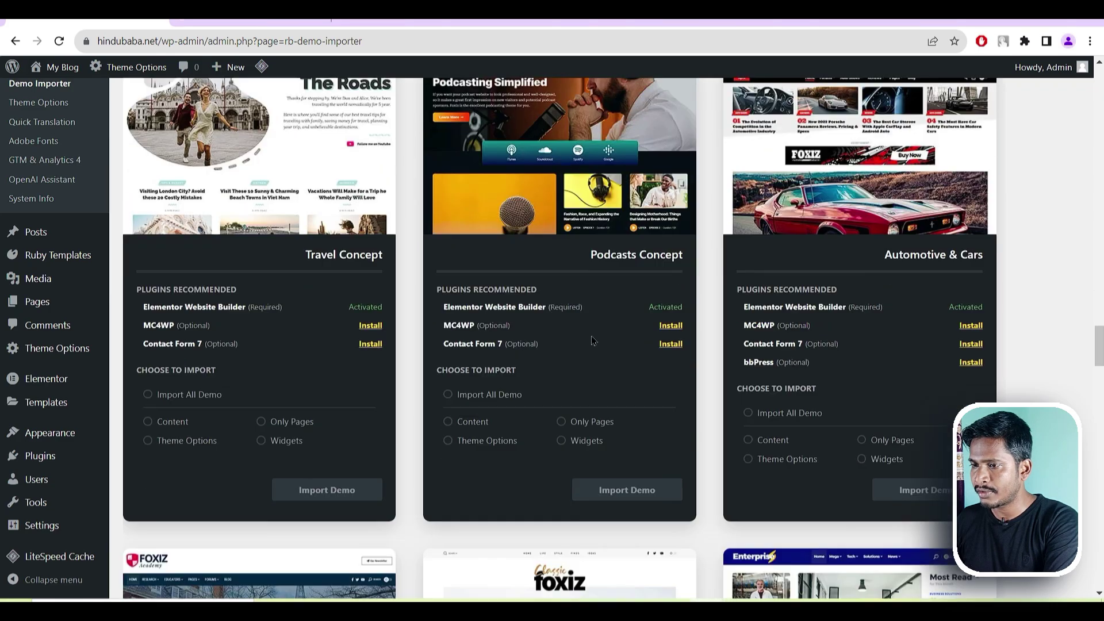
scroll(592, 340, "down", 20)
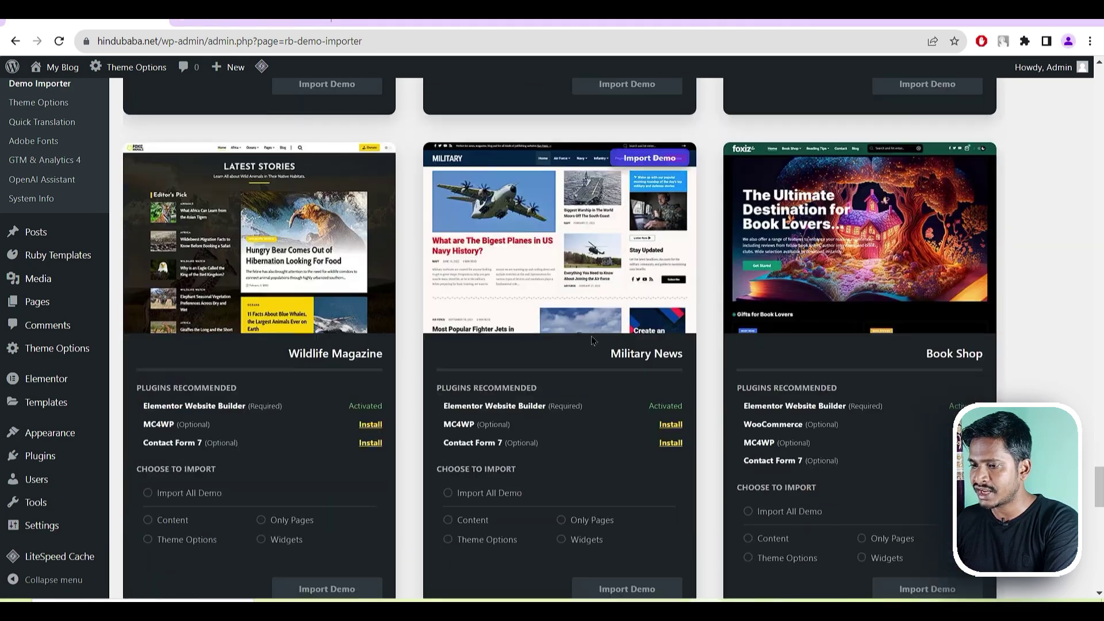
scroll(592, 340, "down", 15)
scroll(592, 338, "up", 4)
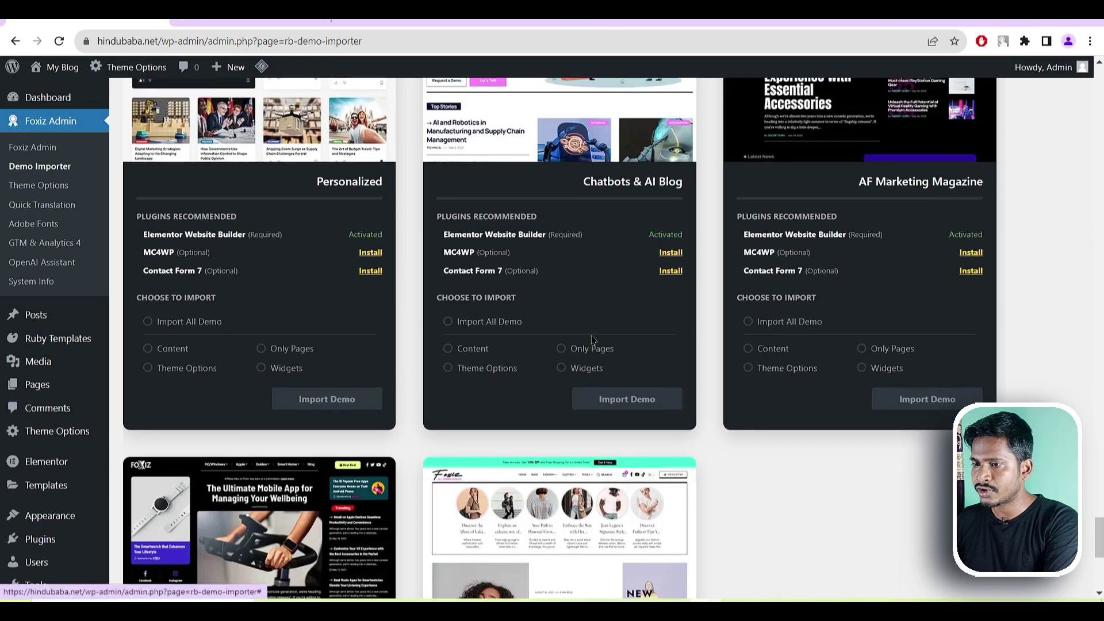
scroll(591, 338, "up", 5)
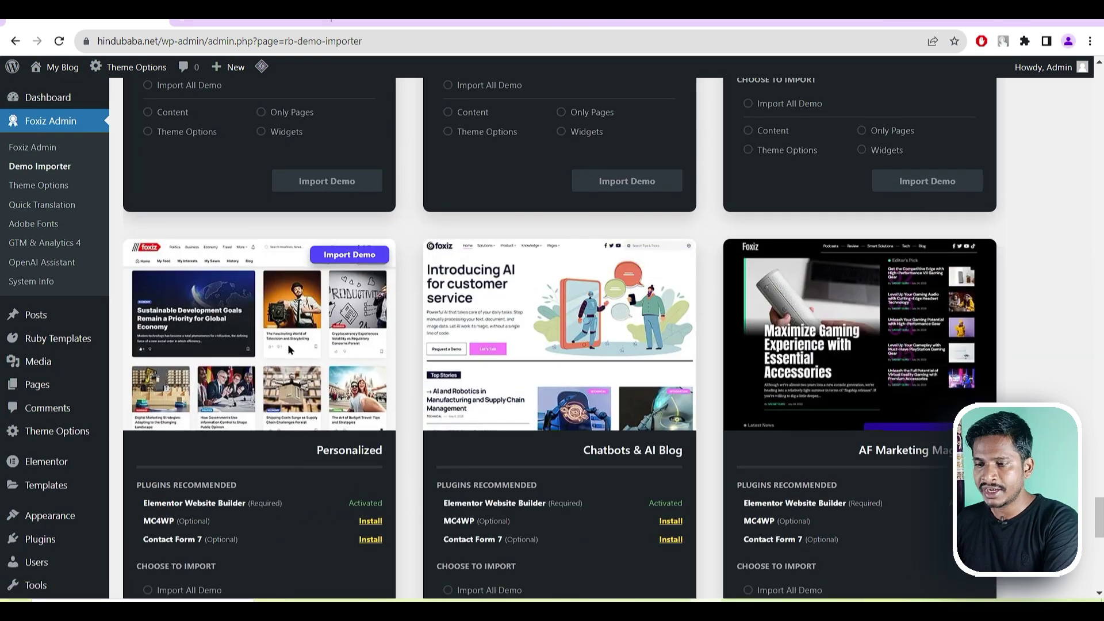
scroll(293, 347, "down", 5)
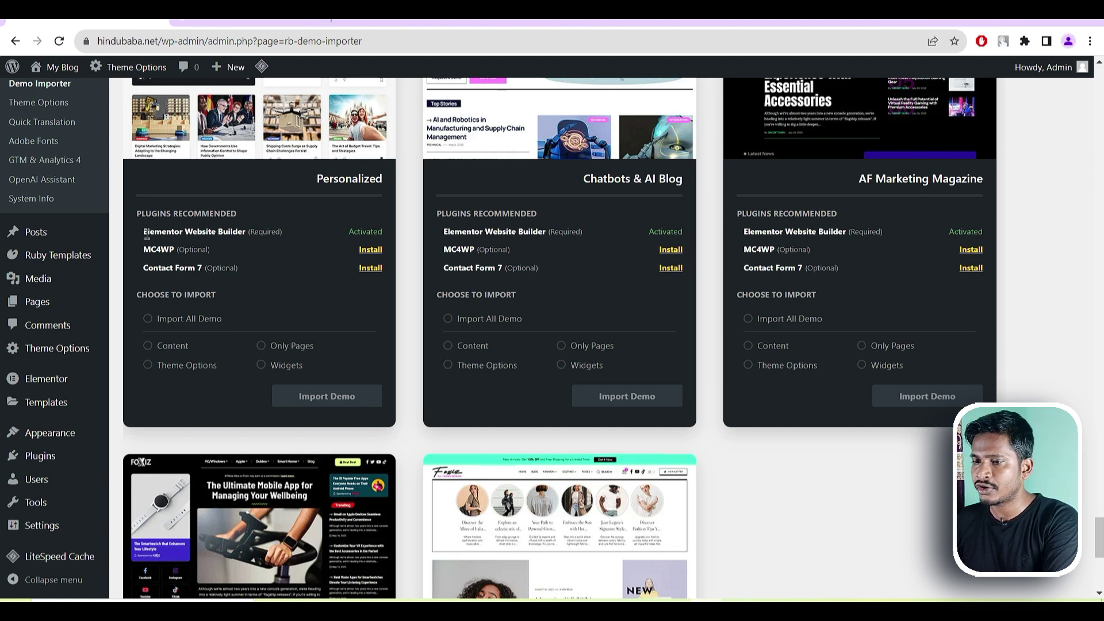
- Check which recommended plugins the Personalized demo requires and which are optional, and reload the site's home page
left_click_drag(145, 232, 224, 232)
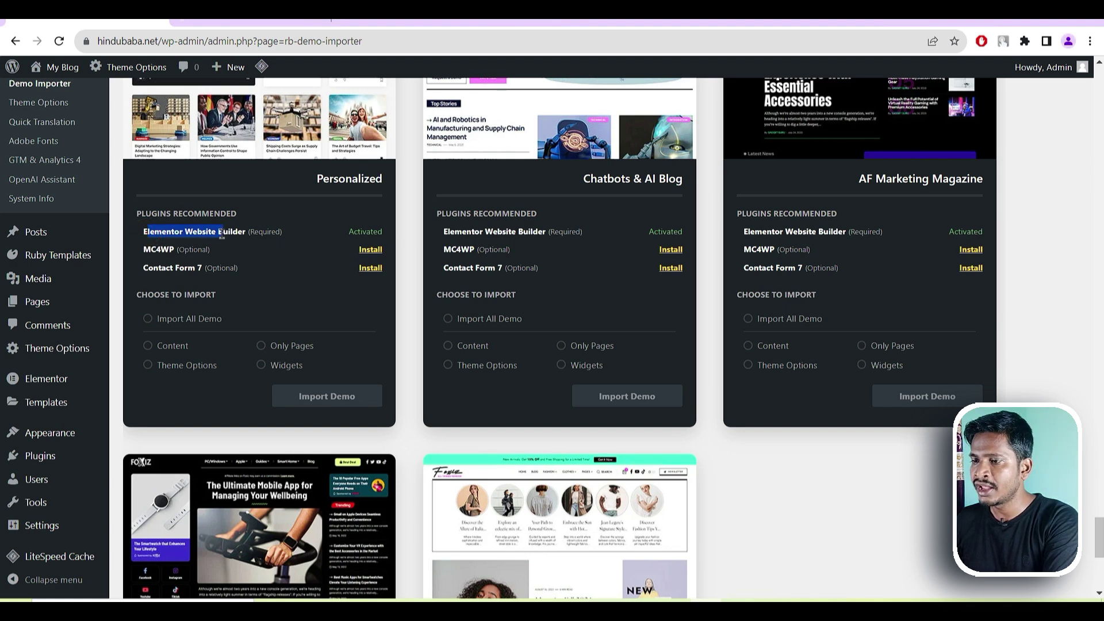
left_click(352, 230)
left_click_drag(353, 230, 349, 231)
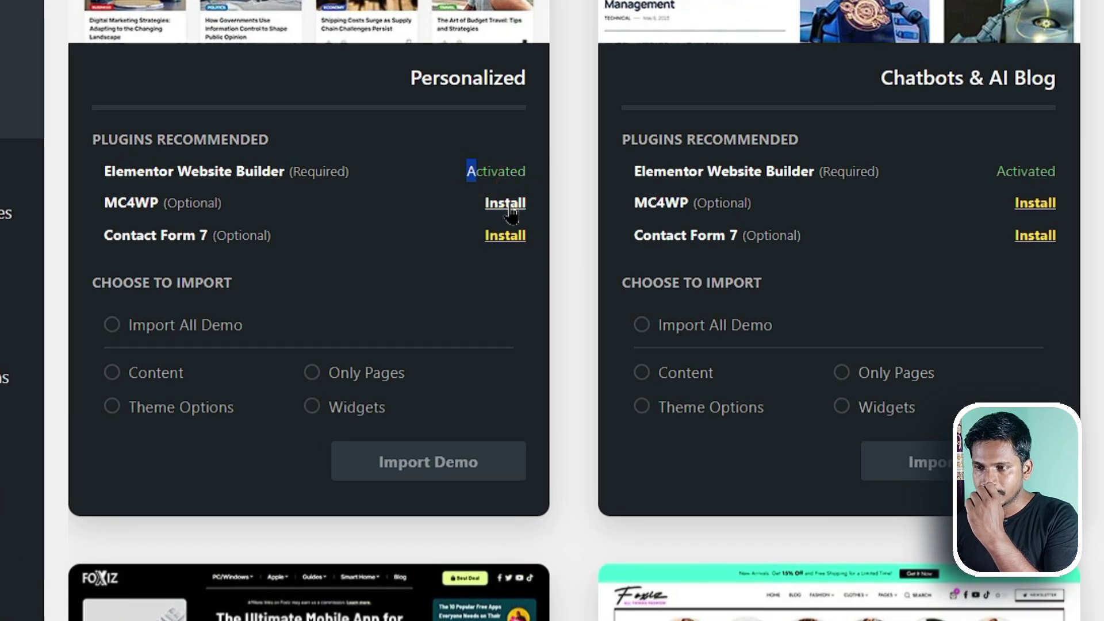
left_click_drag(223, 203, 177, 206)
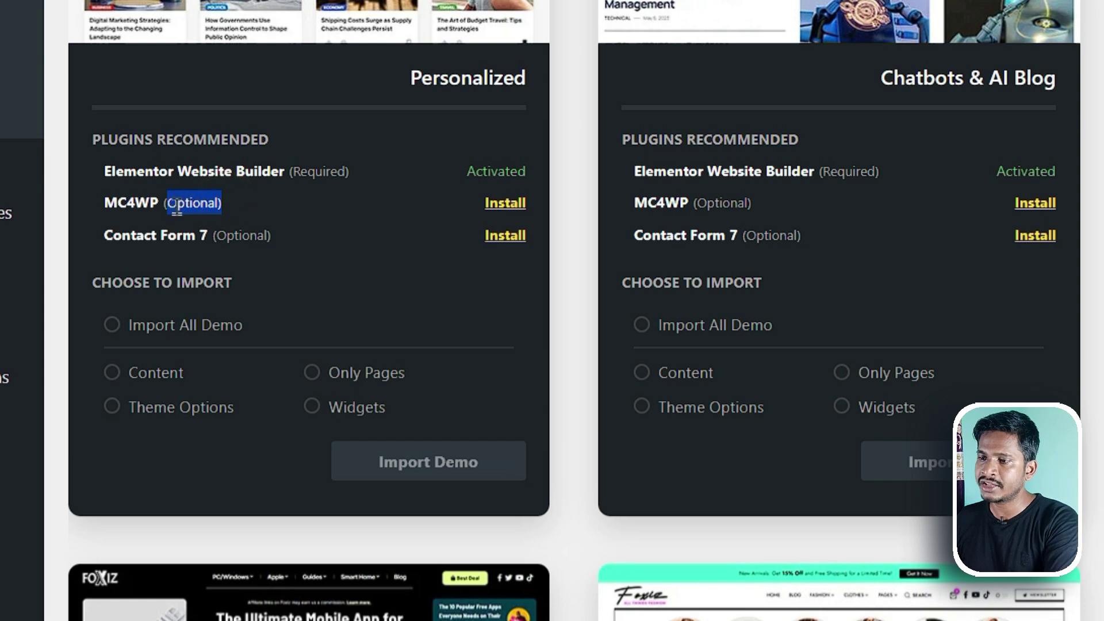
left_click(350, 173)
left_click_drag(350, 174, 287, 172)
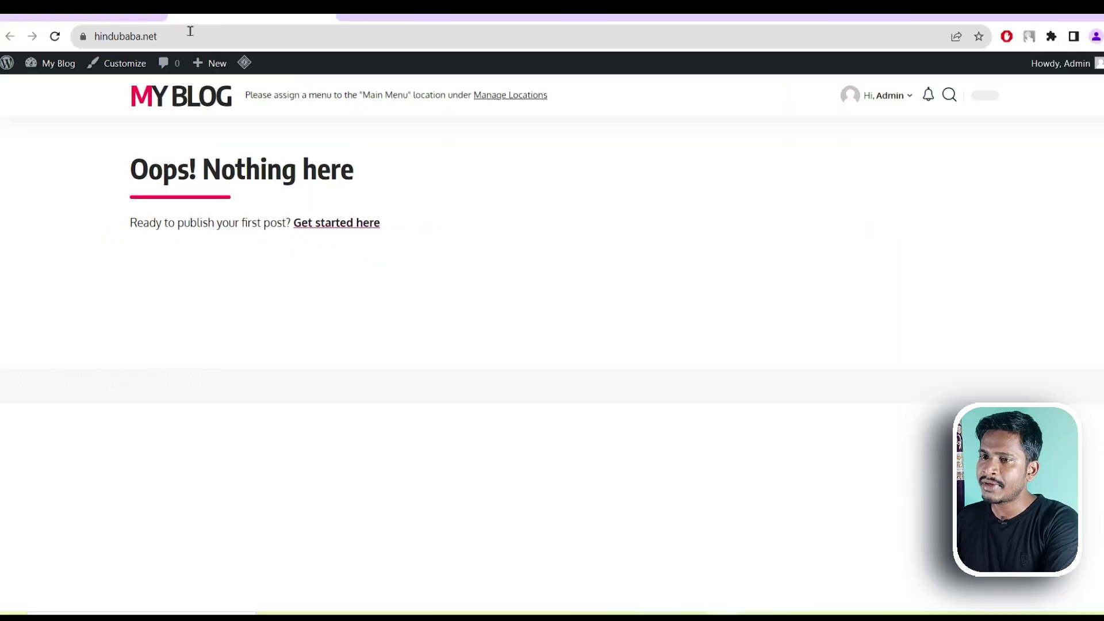
left_click(54, 36)
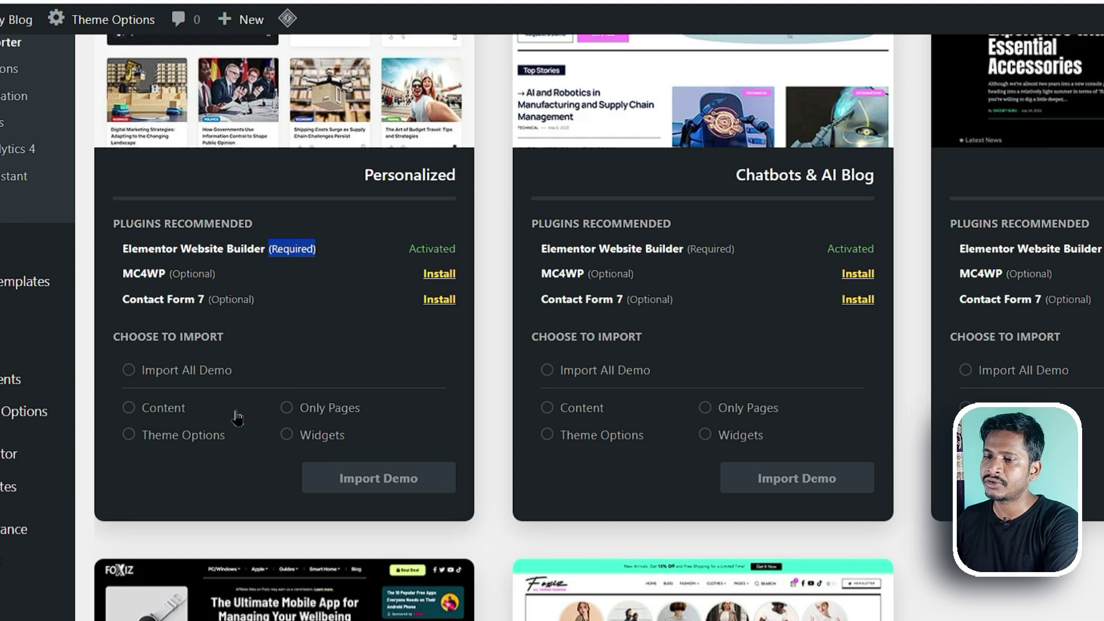
- Choose Import All Demo for the Personalized demo, start the import, confirm it and check its progress
left_click(128, 434)
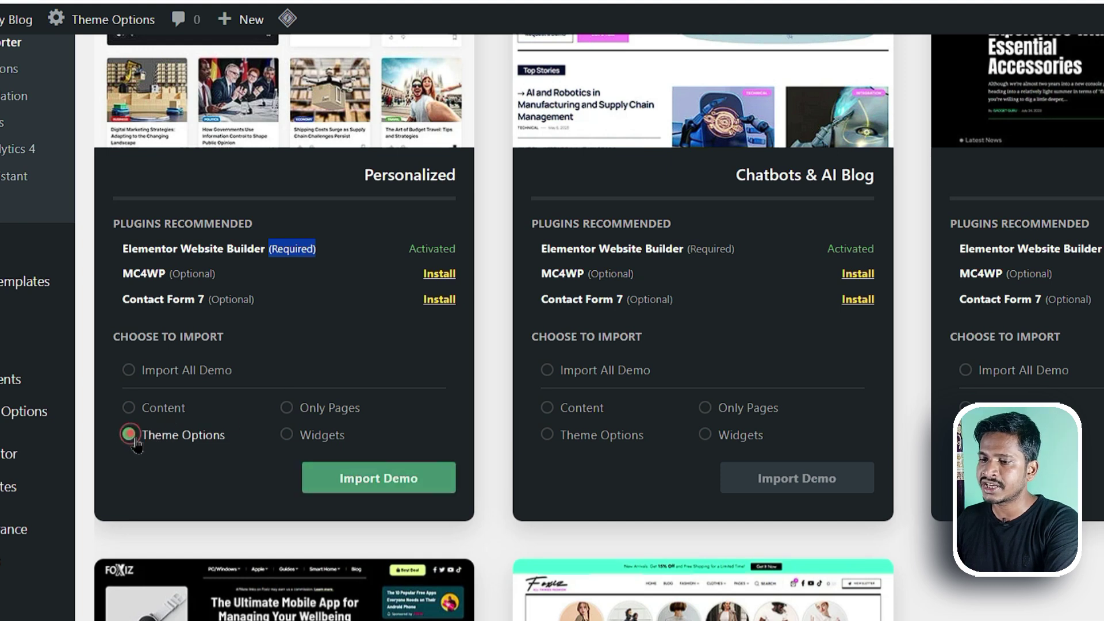
left_click(287, 435)
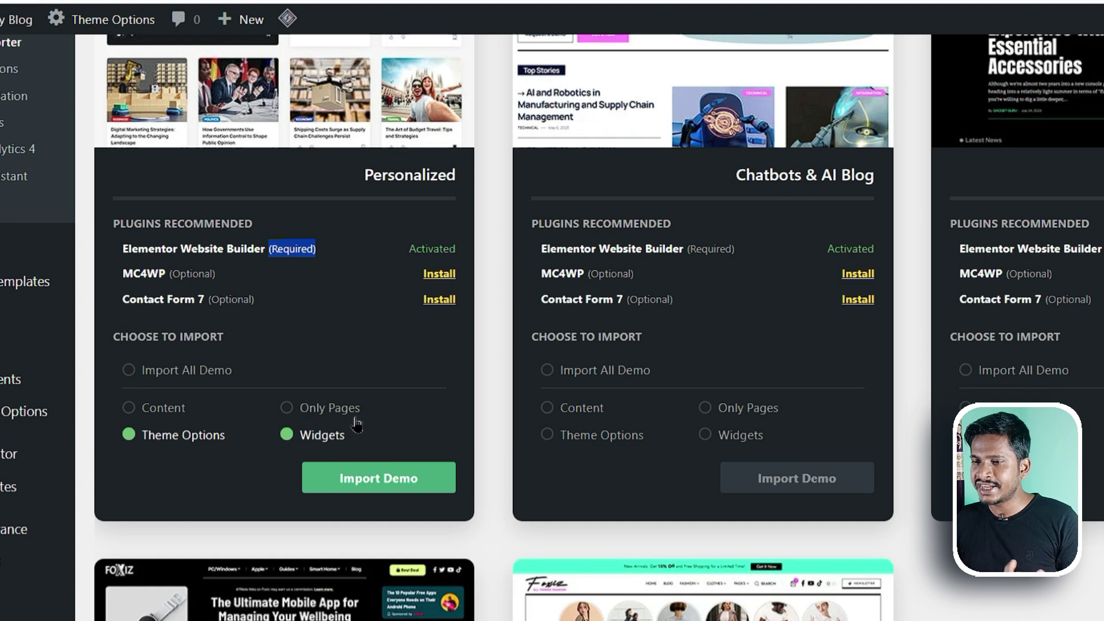
left_click(129, 369)
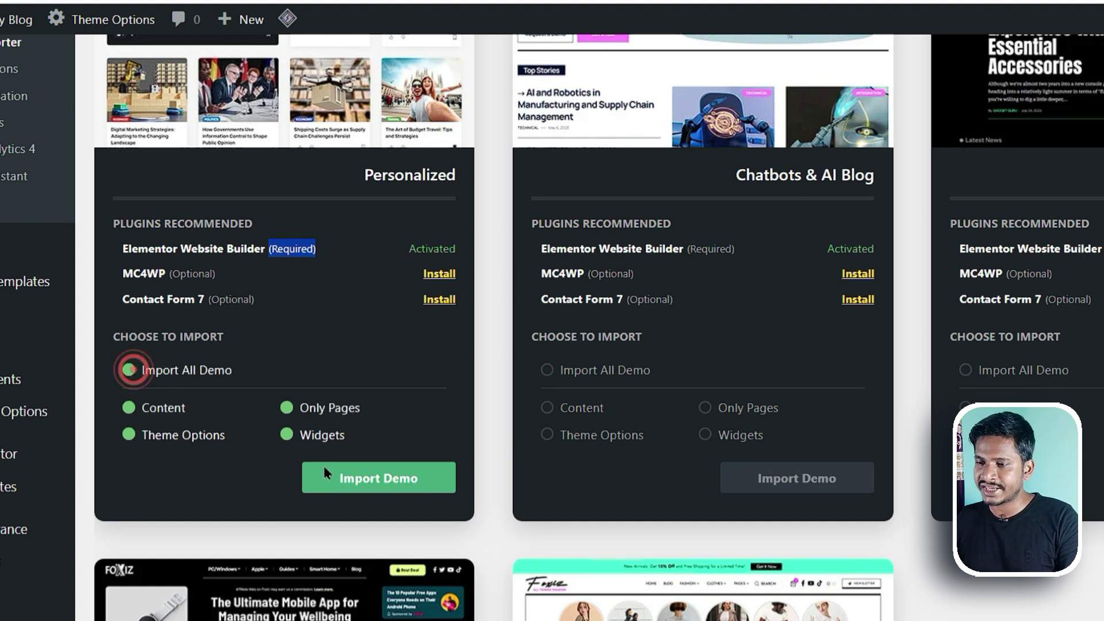
left_click(374, 483)
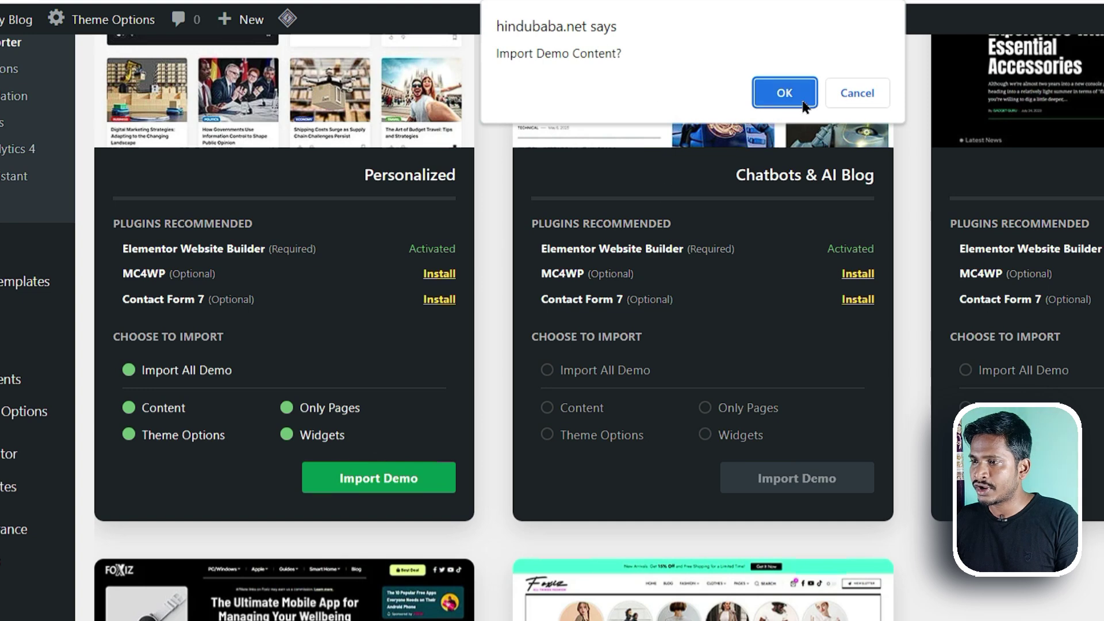
left_click(785, 98)
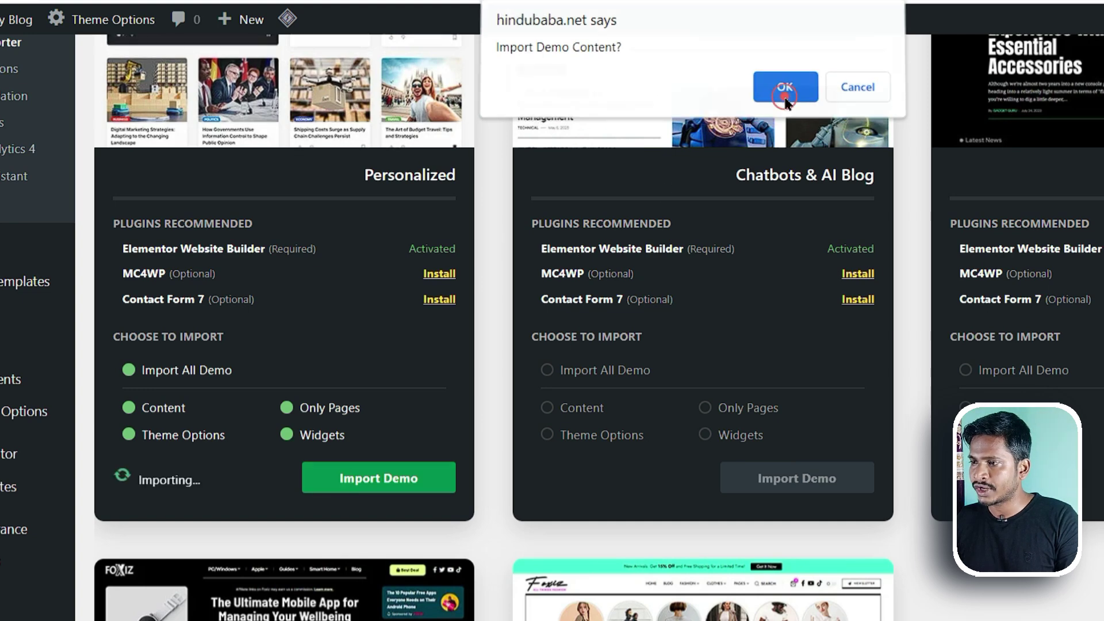
scroll(659, 439, "up", 4)
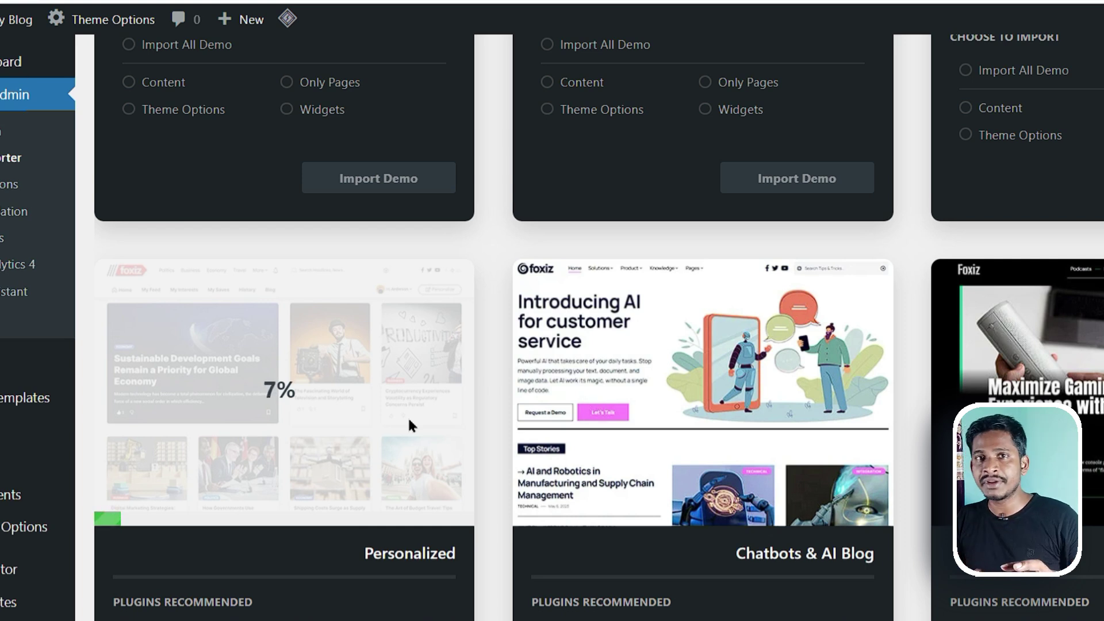
scroll(405, 428, "down", 2)
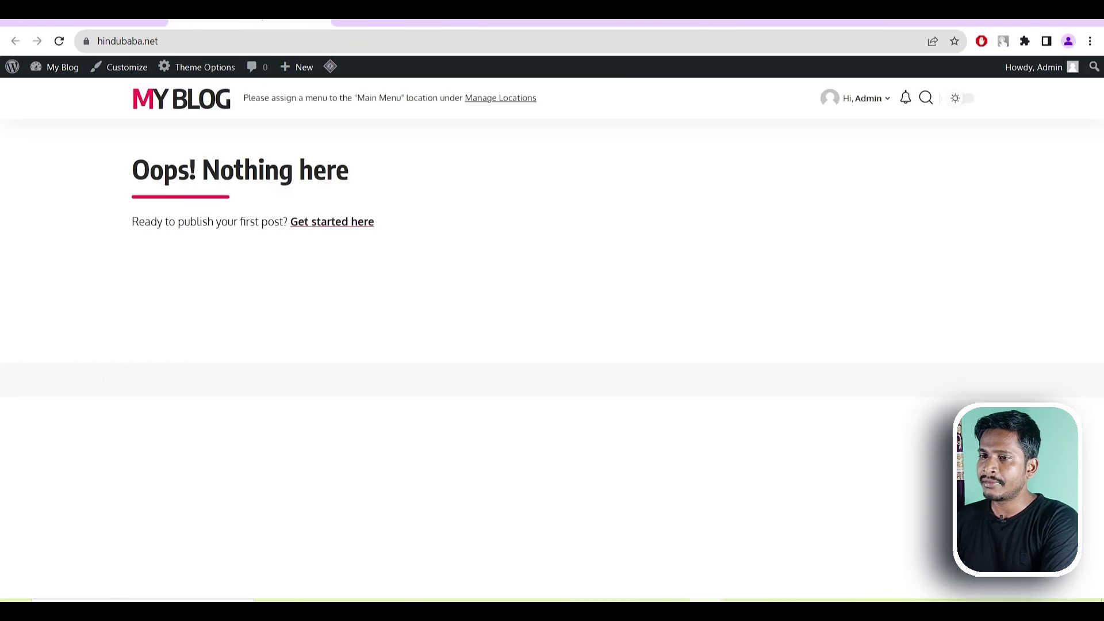
- Reload the site's home page and look over the imported Personalized layout
left_click(58, 41)
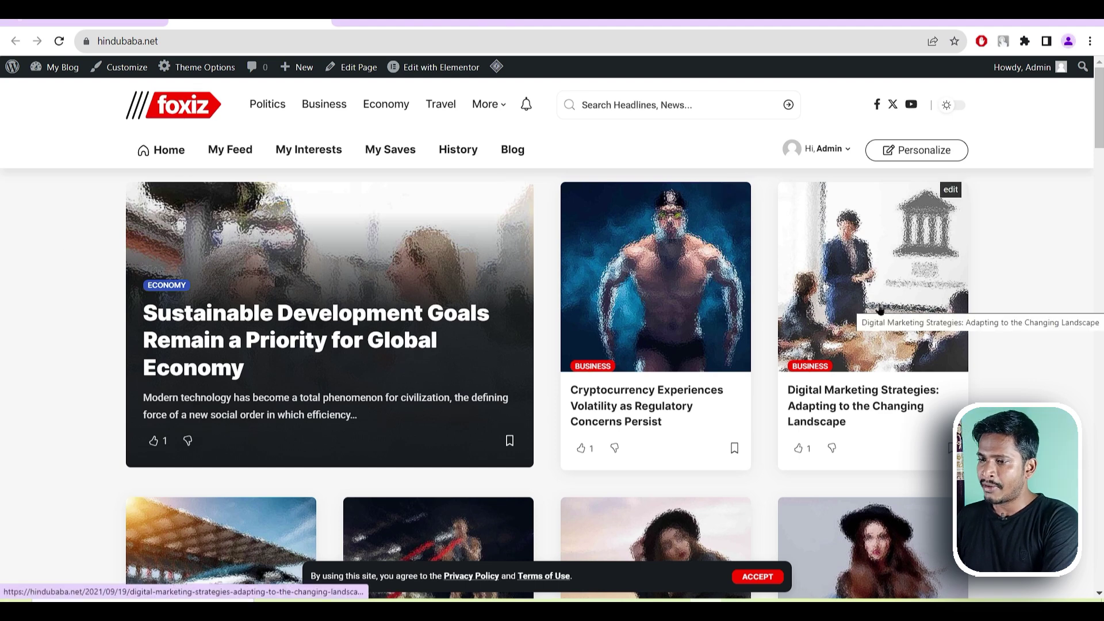
scroll(888, 308, "down", 1)
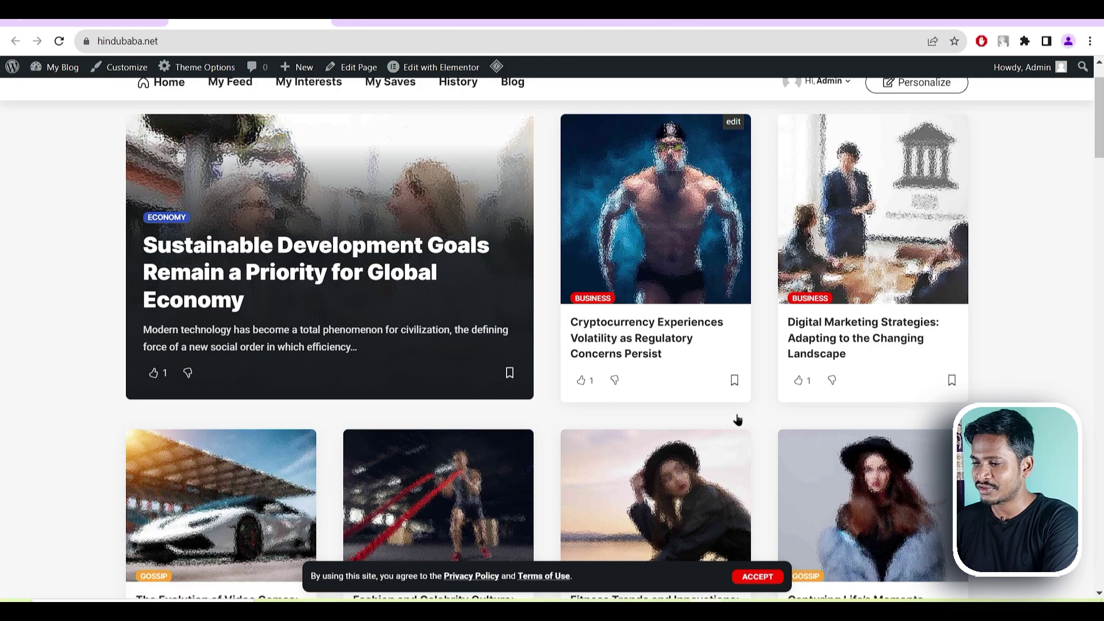
scroll(820, 418, "down", 2)
- Open the Fitness Trends and Innovations article and examine its header, table of contents, share links and comment area
left_click(608, 419)
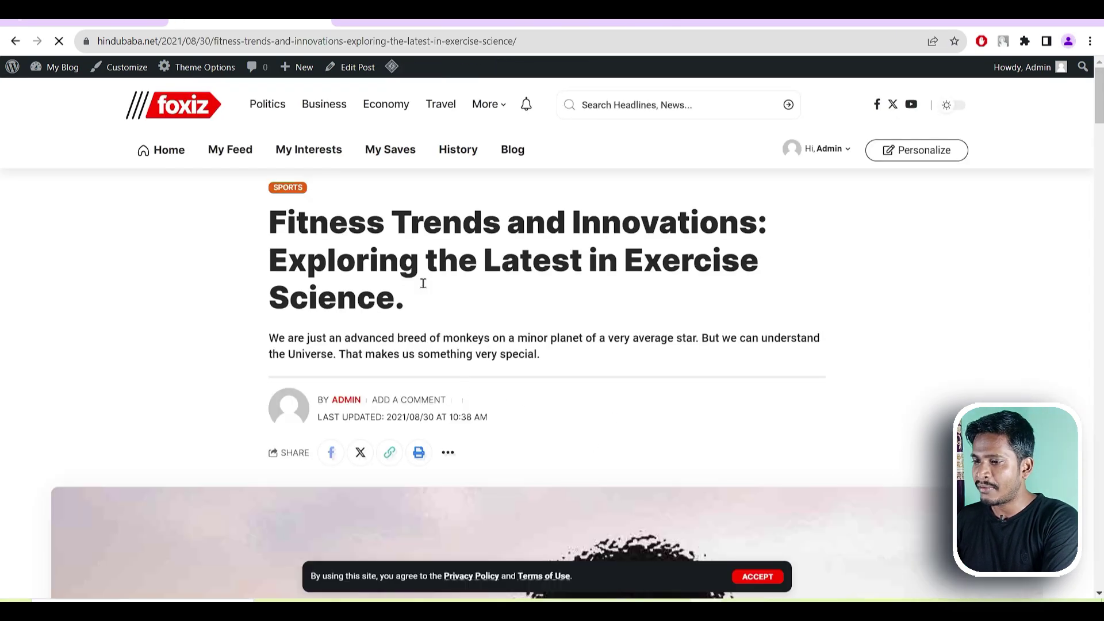
scroll(553, 307, "down", 5)
scroll(553, 314, "down", 10)
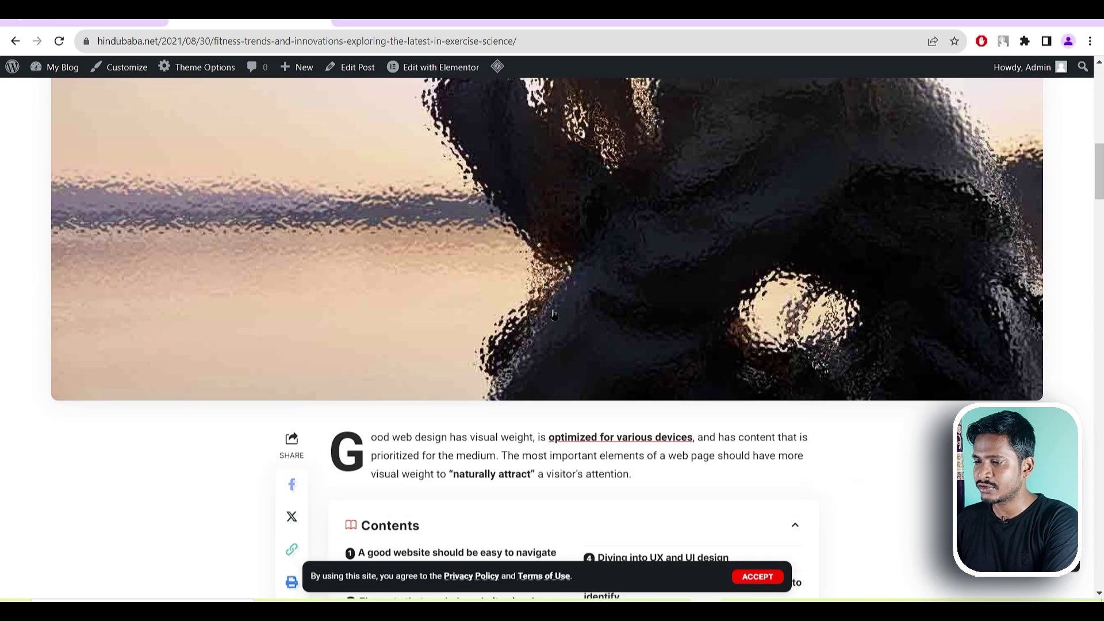
scroll(358, 195, "up", 2)
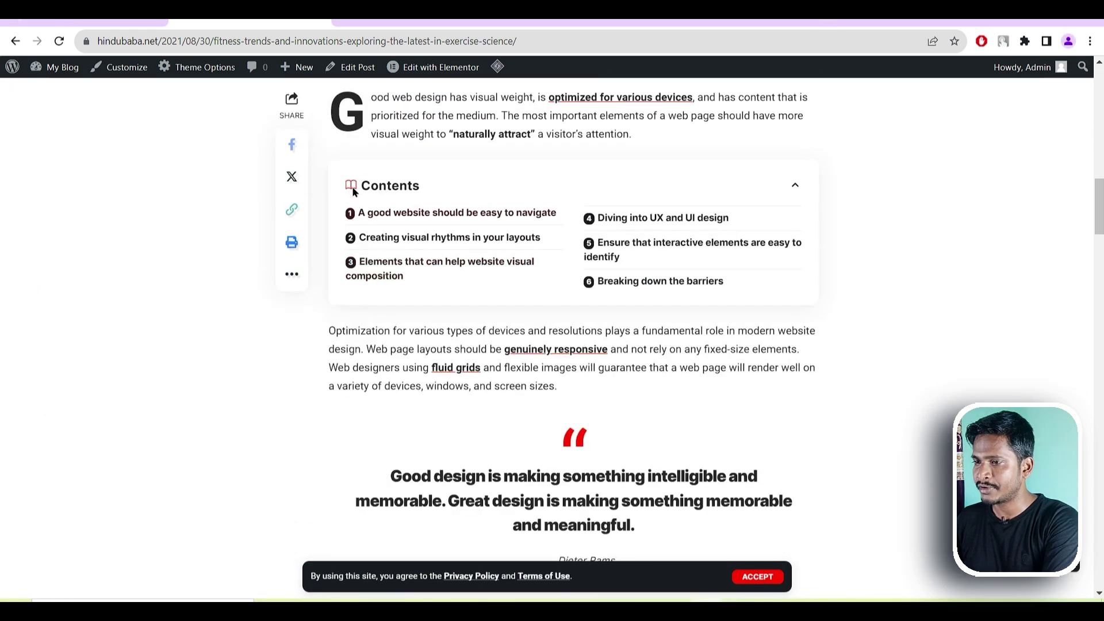
scroll(589, 280, "down", 5)
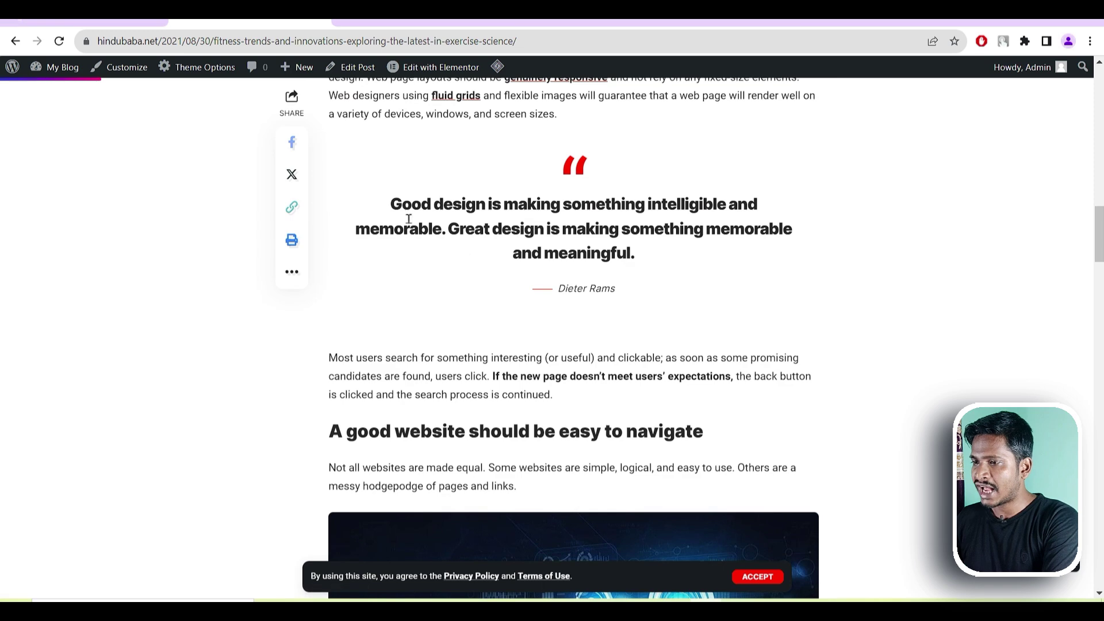
scroll(537, 278, "down", 20)
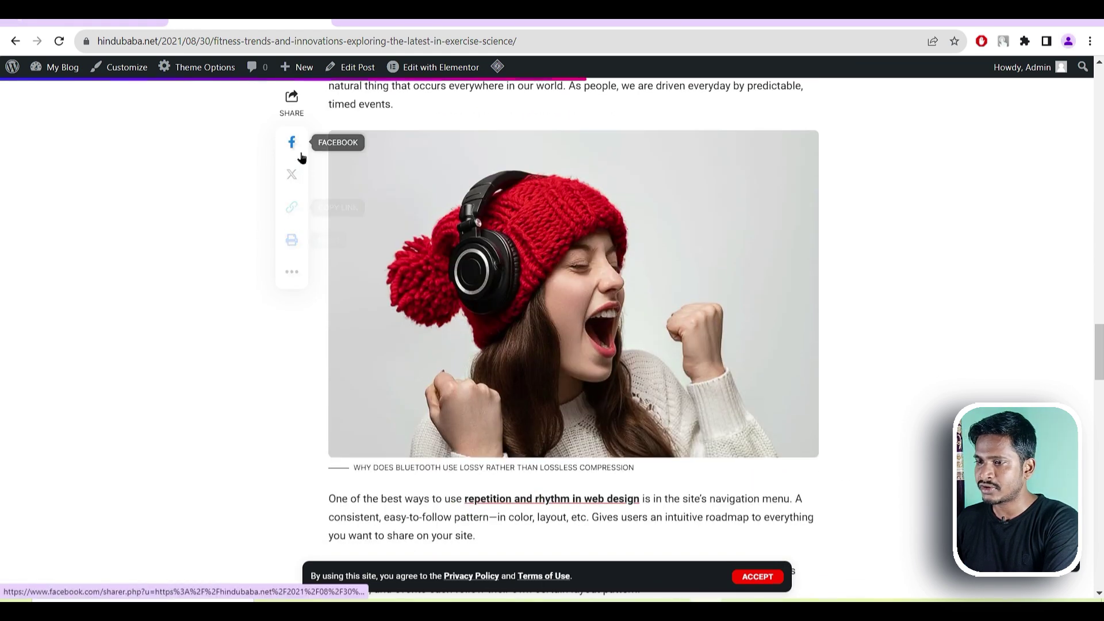
scroll(717, 382, "up", 18)
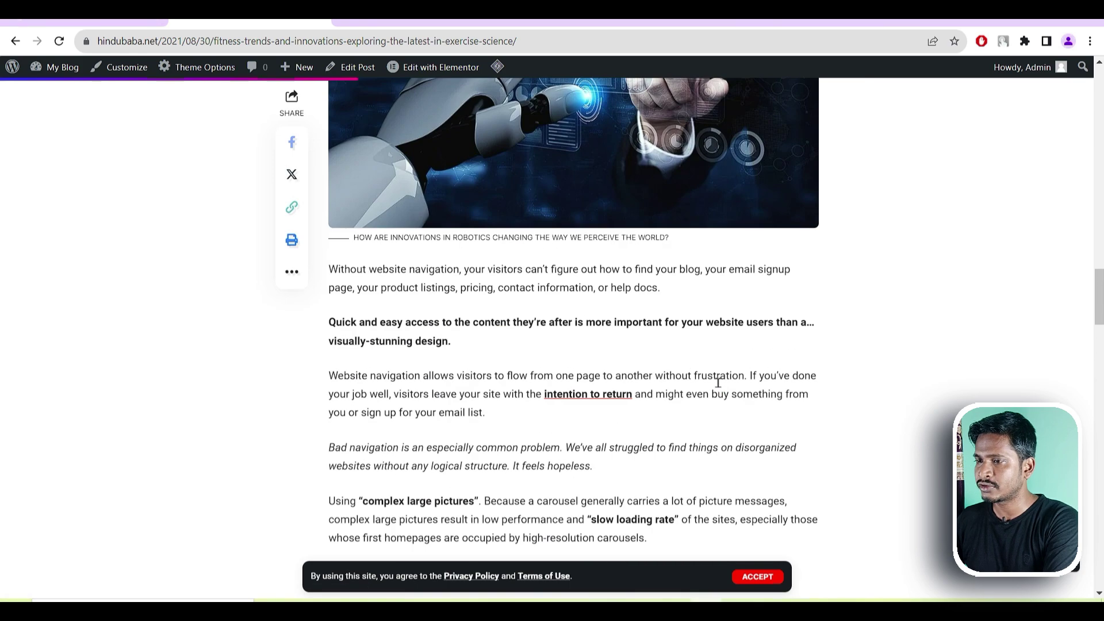
scroll(718, 388, "up", 10)
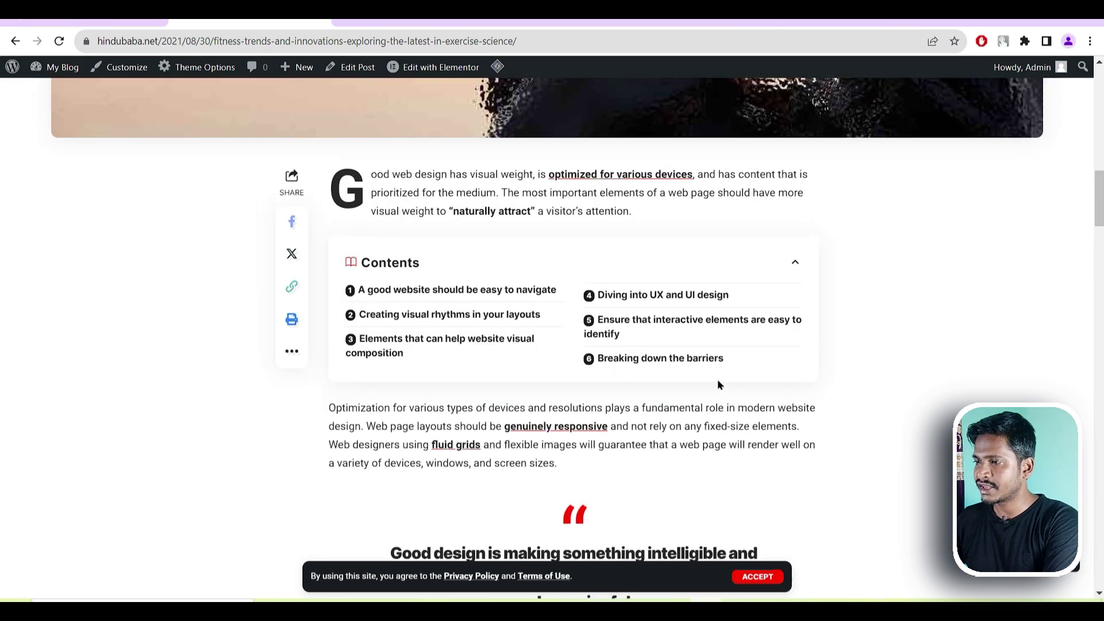
scroll(719, 385, "up", 12)
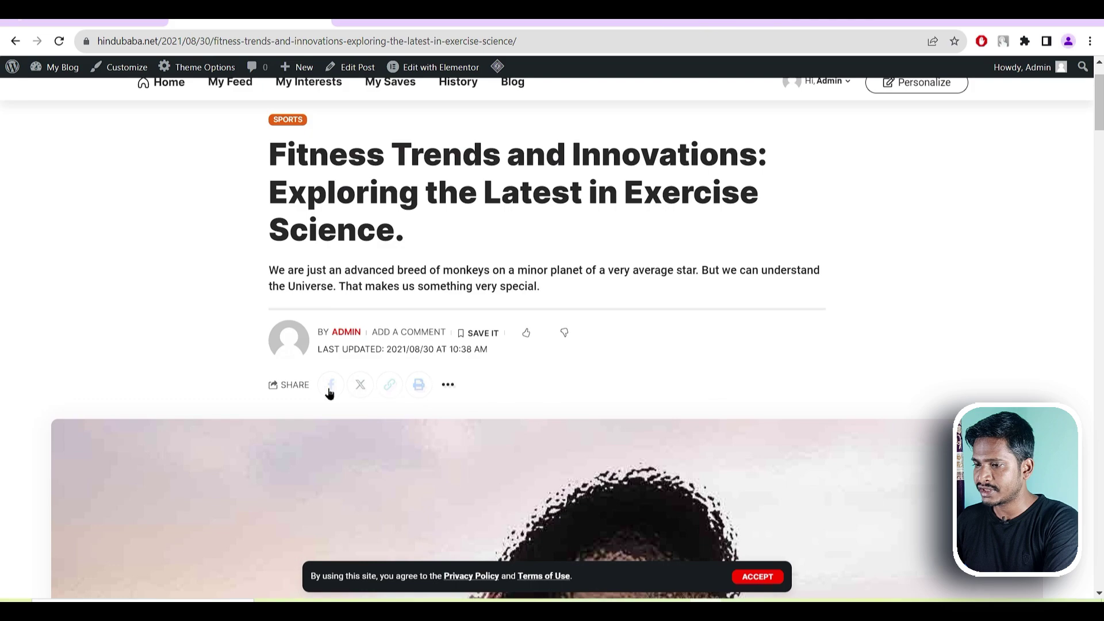
scroll(729, 382, "down", 10)
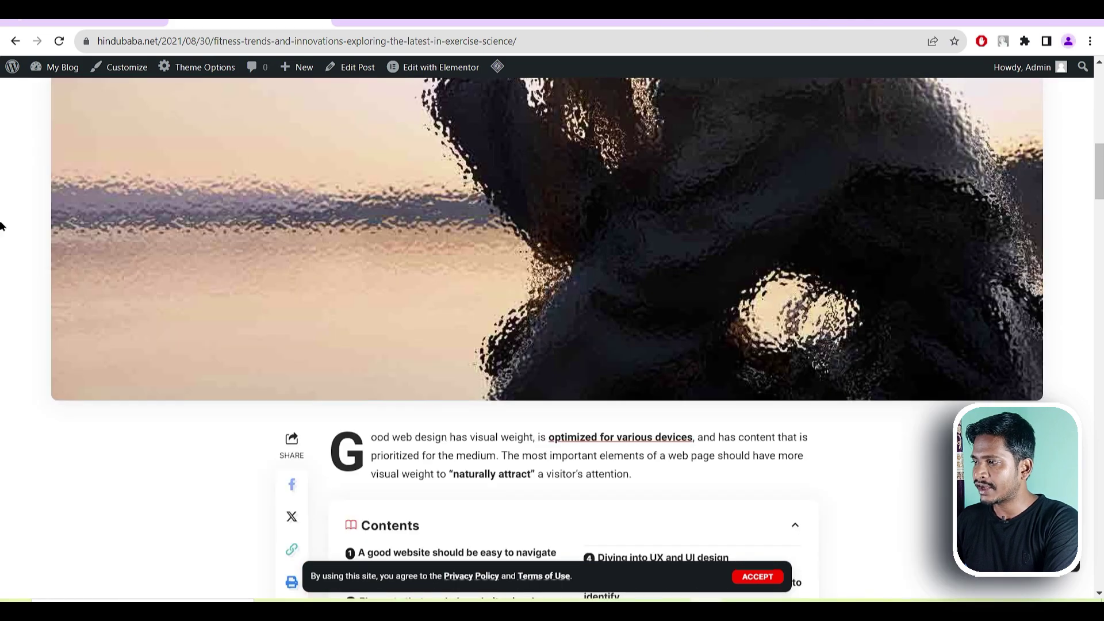
left_click_drag(1099, 187, 1098, 506)
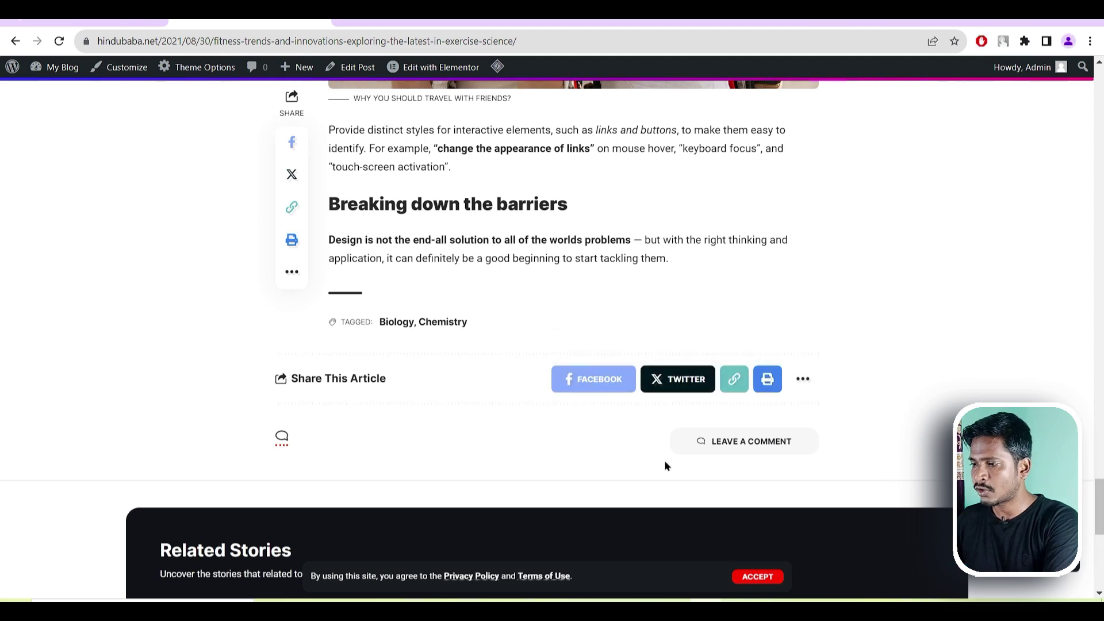
- Look over the related stories and the footer at the end of the fitness article
scroll(601, 467, "down", 5)
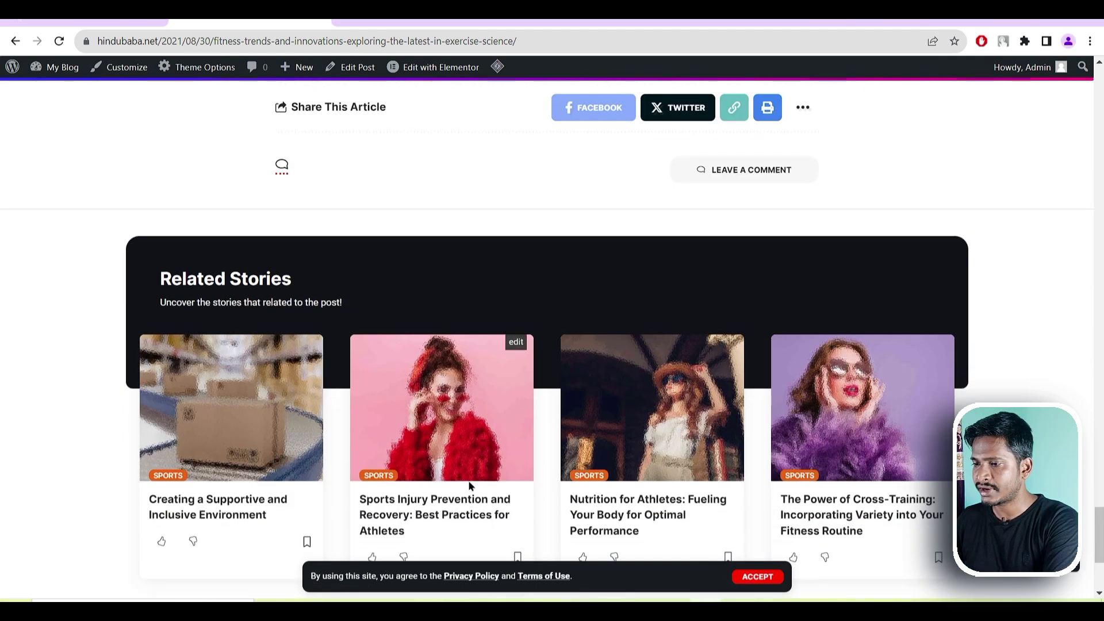
scroll(615, 350, "down", 4)
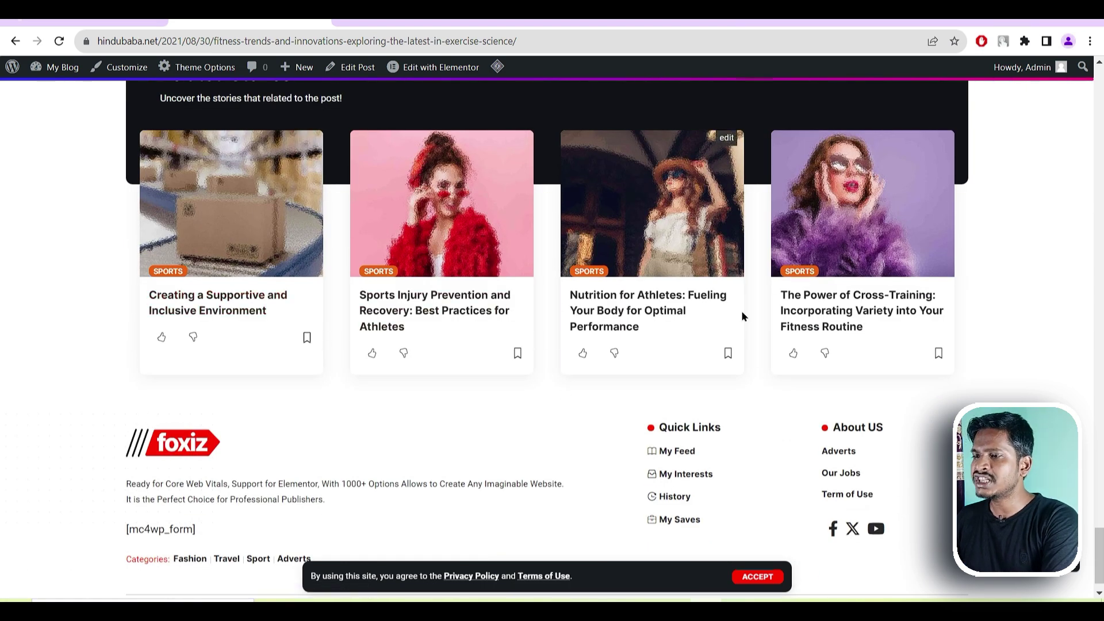
scroll(740, 311, "up", 4)
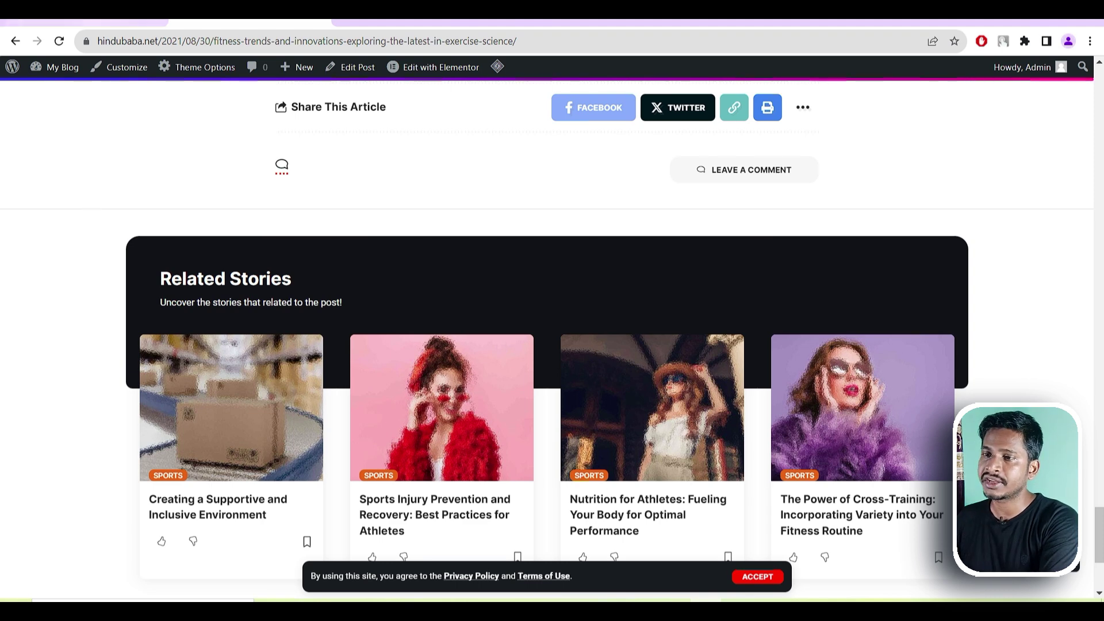
- Return to the WordPress dashboard and open the Logo section of the Foxiz theme options
left_click(60, 21)
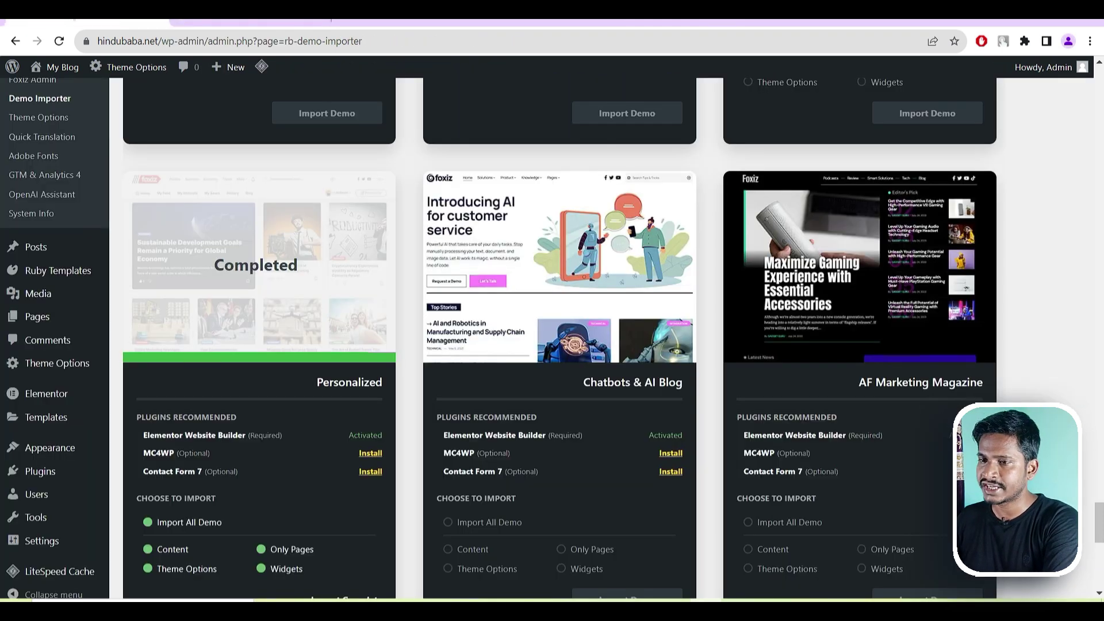
scroll(316, 237, "up", 4)
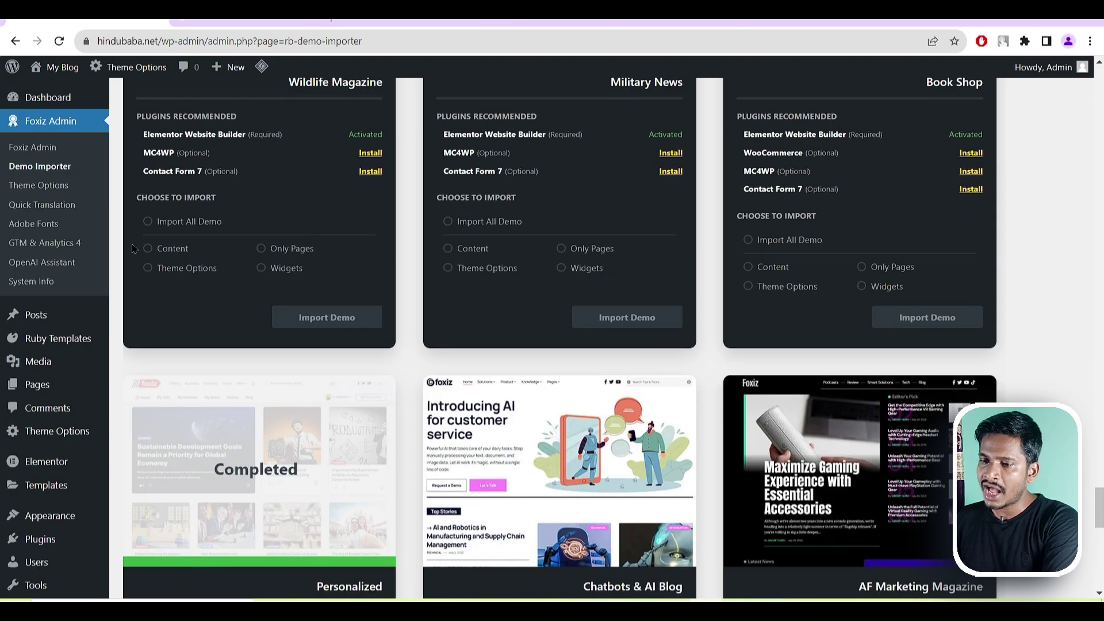
mouse_move(57, 431)
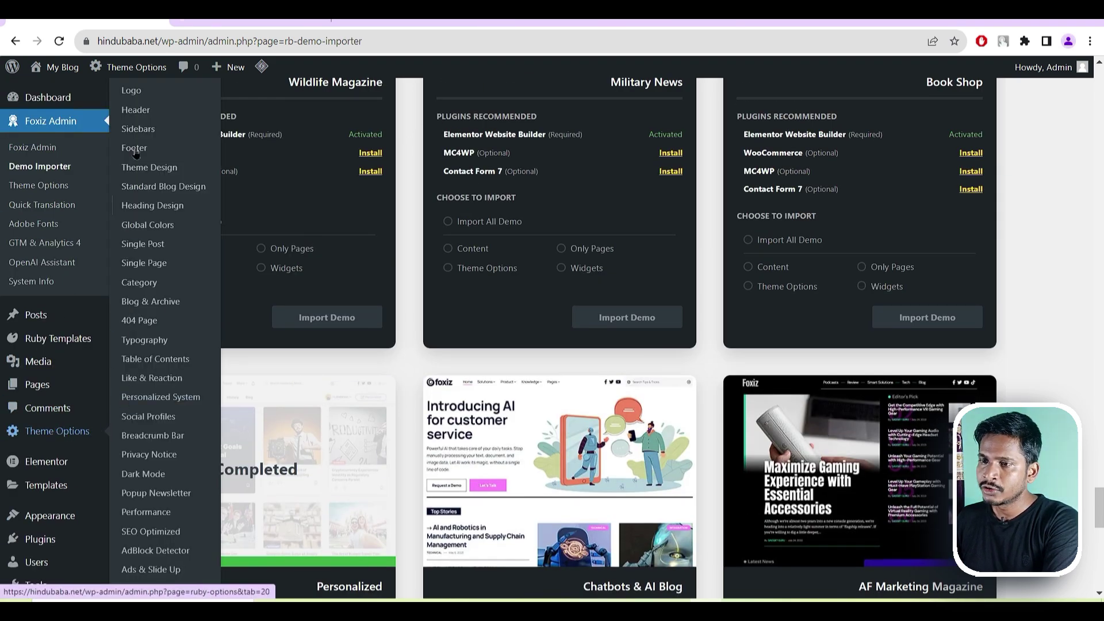
left_click(132, 94)
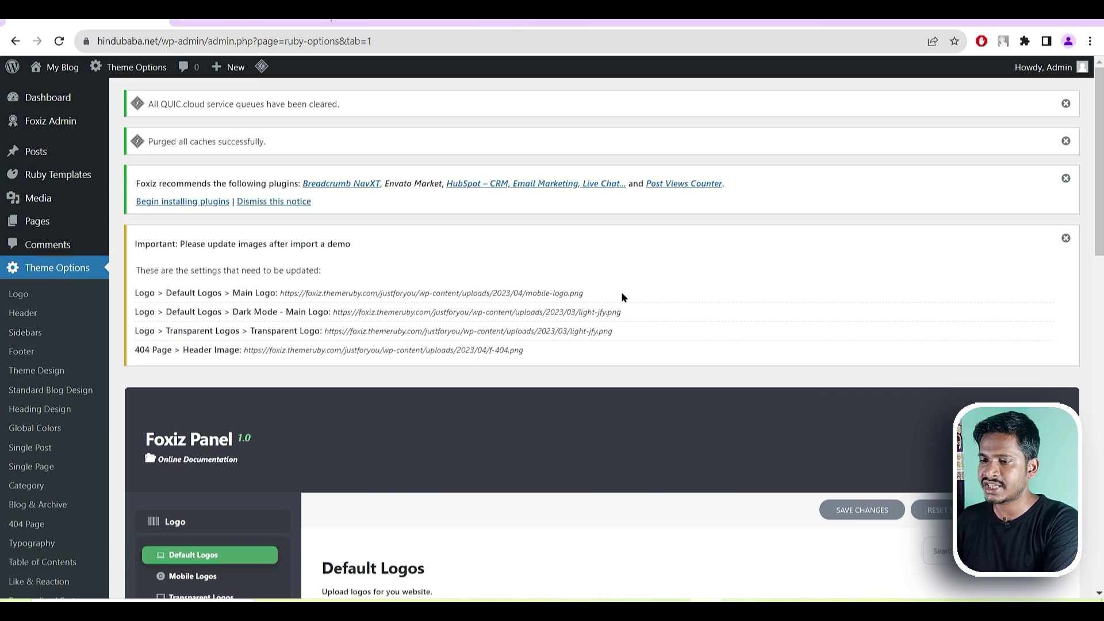
- Examine the image settings that need updating after the demo import and the Default Logos options for normal, dark and retina display
scroll(620, 293, "down", 5)
scroll(348, 287, "up", 4)
scroll(475, 267, "down", 5)
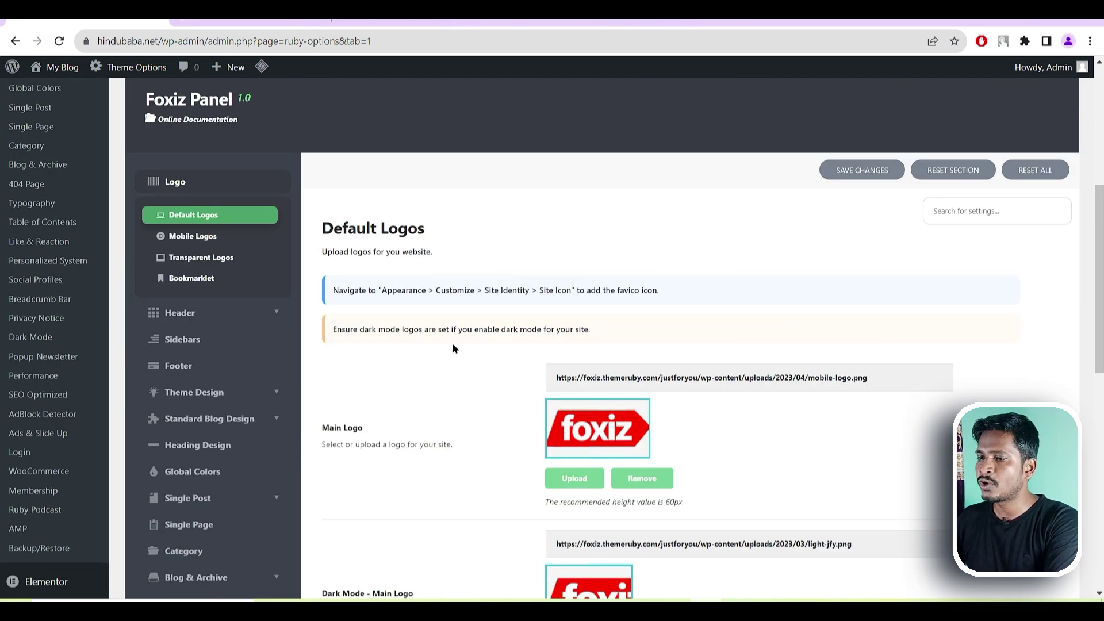
scroll(468, 370, "up", 5)
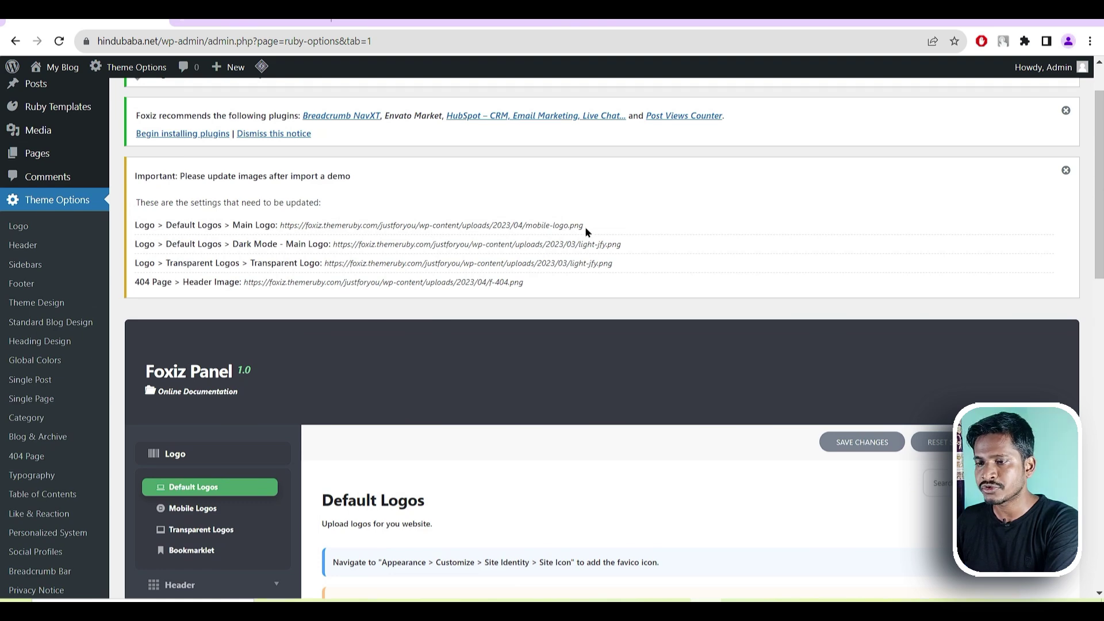
scroll(448, 287, "down", 6)
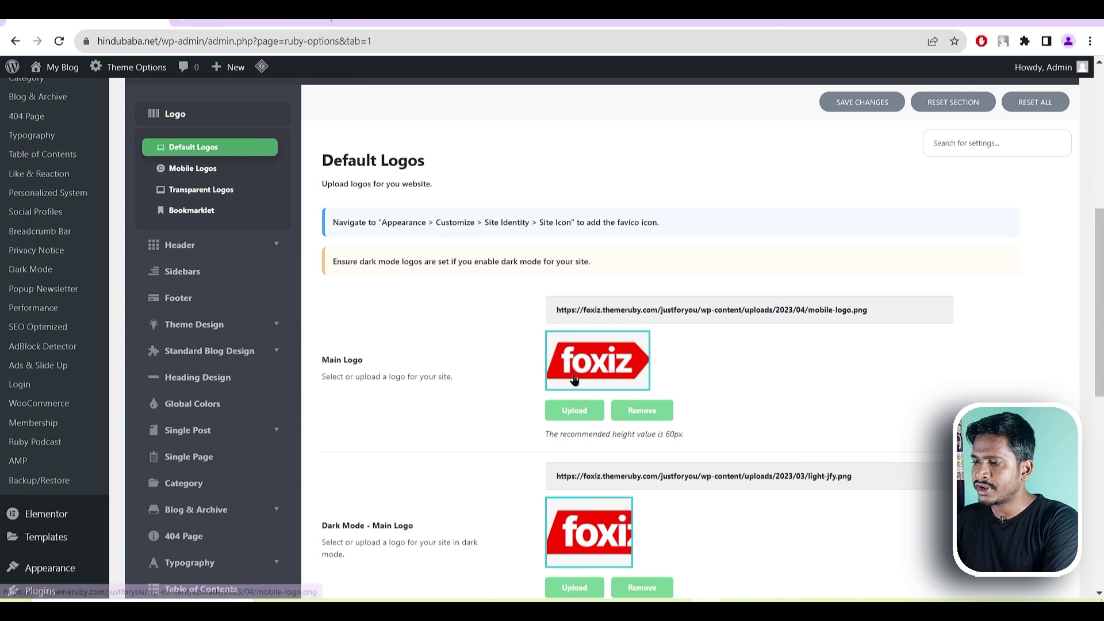
scroll(402, 294, "down", 4)
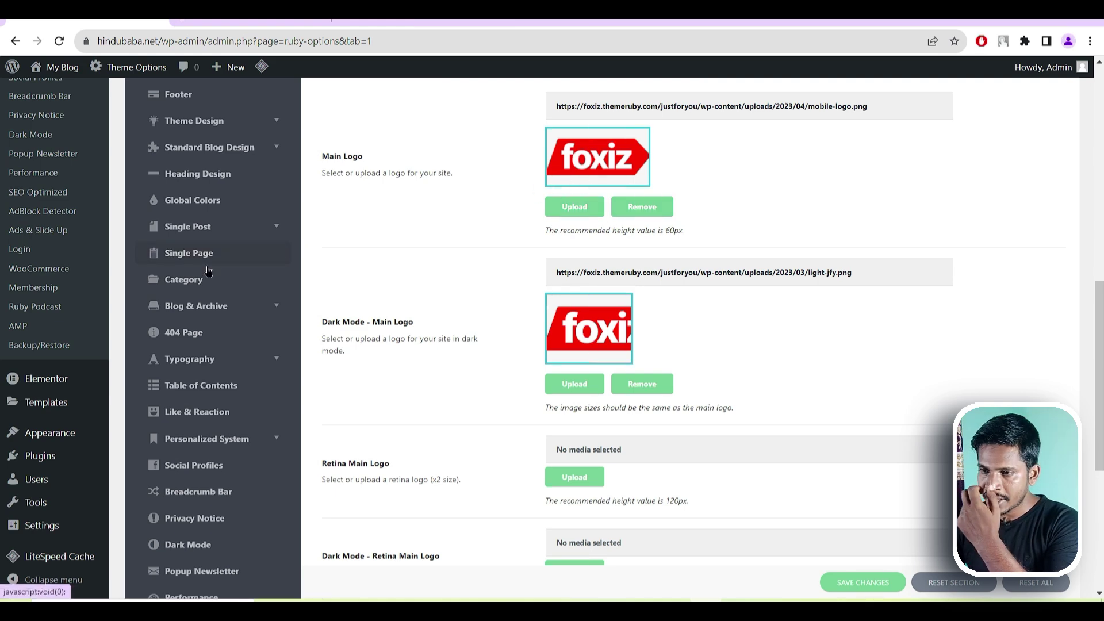
scroll(208, 269, "up", 3)
scroll(208, 270, "up", 5)
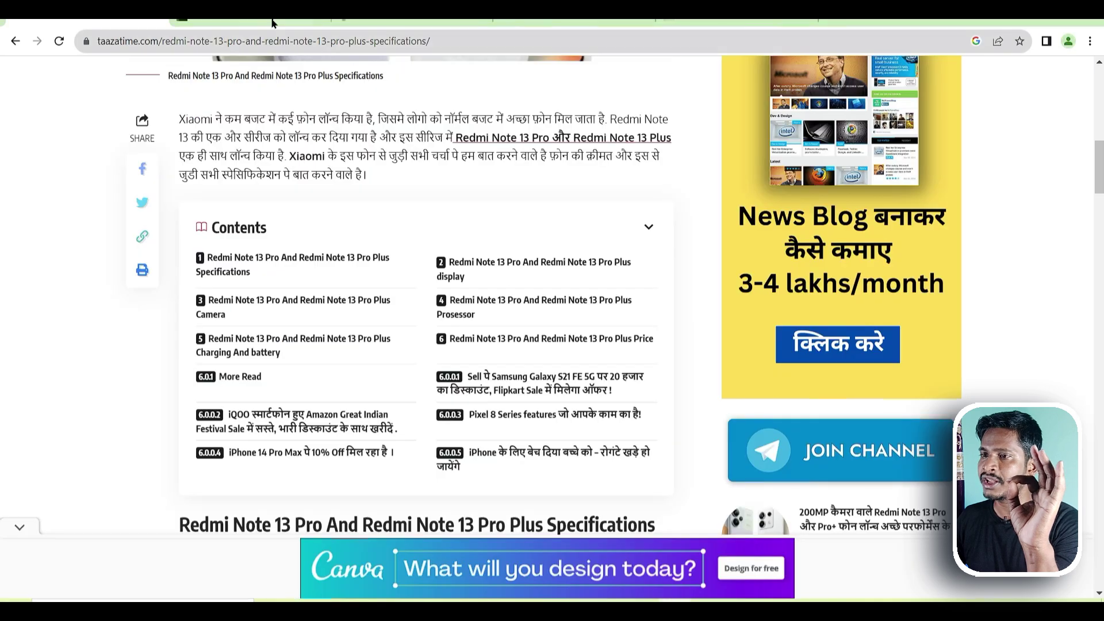
- View the Foxiz listing on ThemeForest and the theme bundle's purchase page
left_click(272, 24)
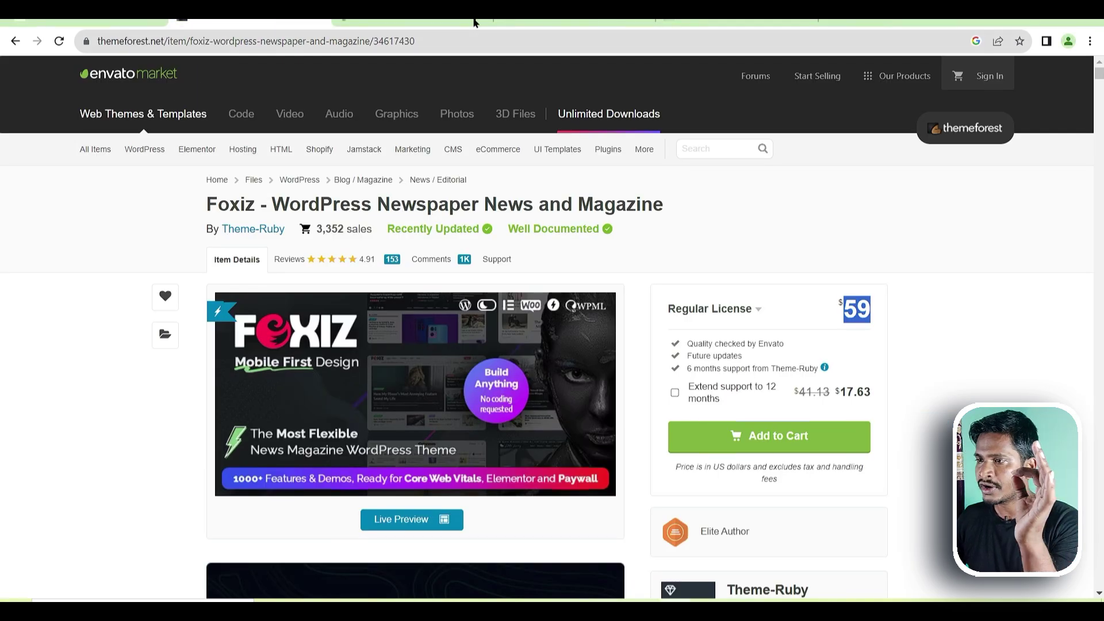
left_click(429, 22)
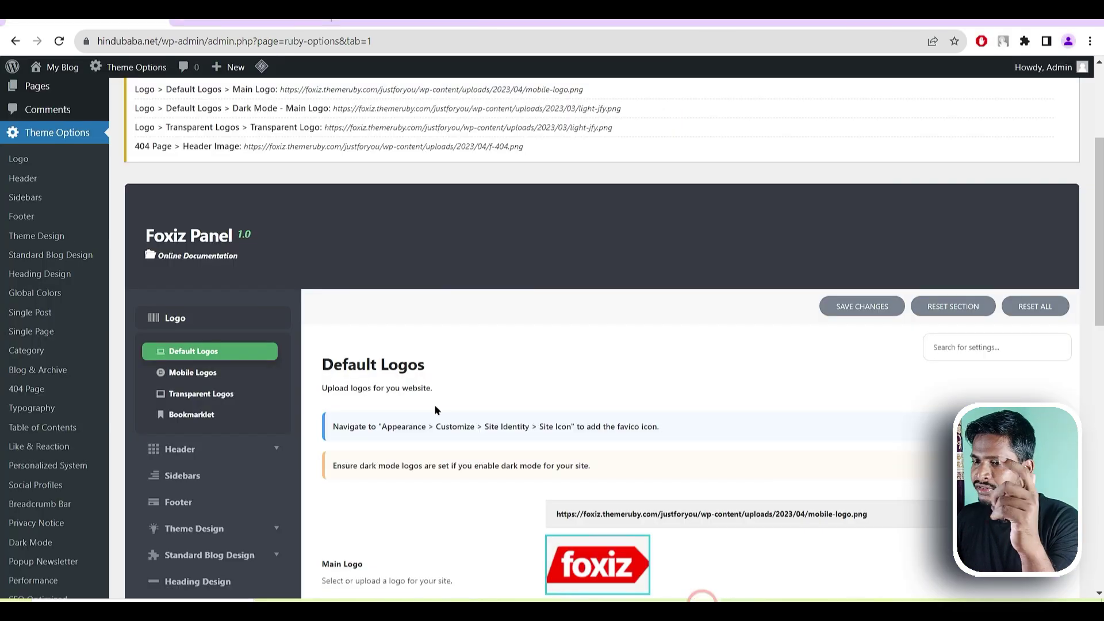
- Look through the mobile, transparent and bookmarklet logo settings and the general Header settings in the Foxiz theme options
left_click(185, 374)
left_click(195, 394)
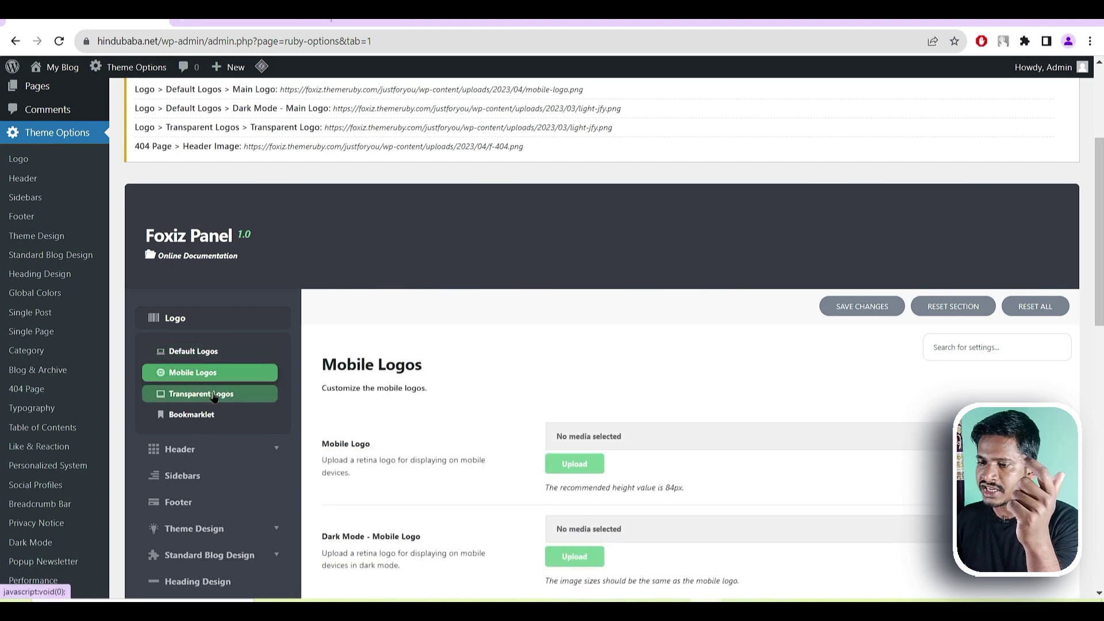
left_click(194, 414)
scroll(345, 368, "down", 4)
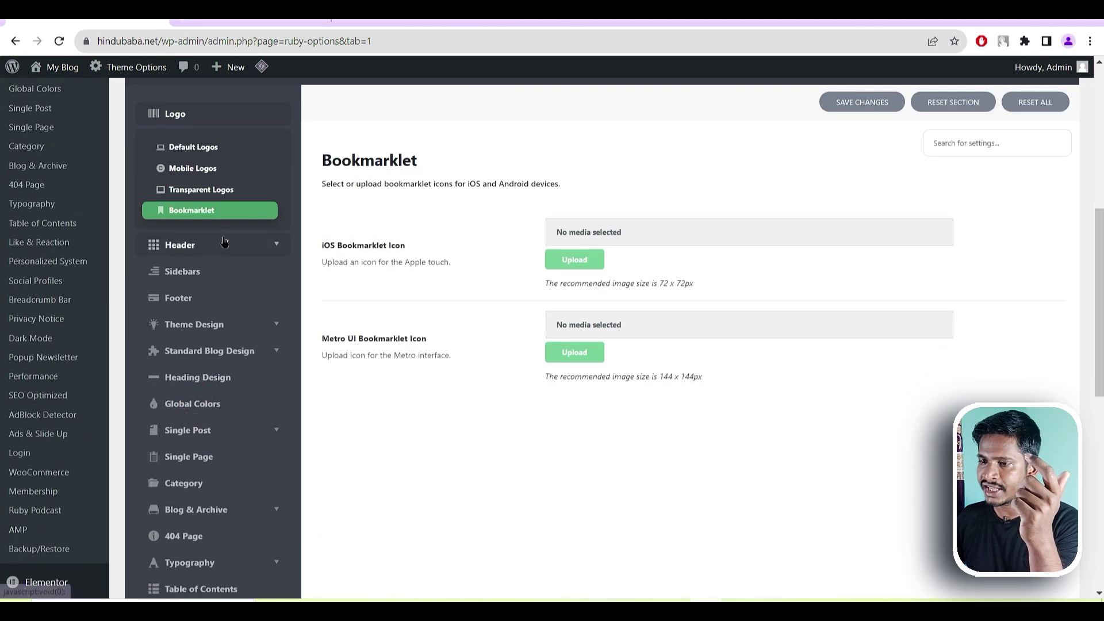
left_click(225, 237)
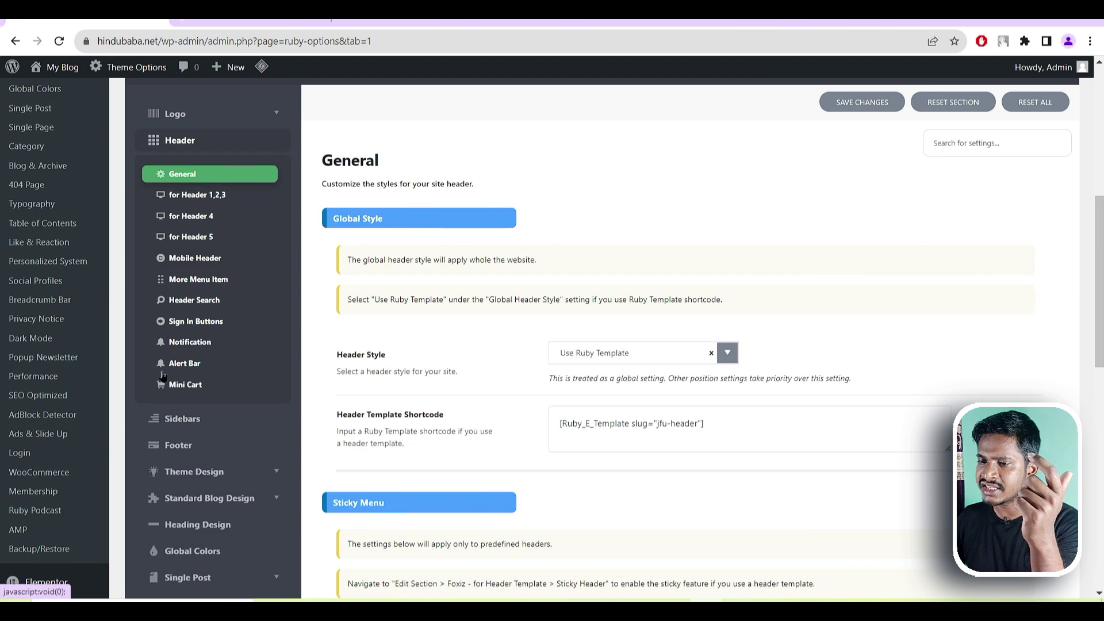
scroll(253, 350, "down", 4)
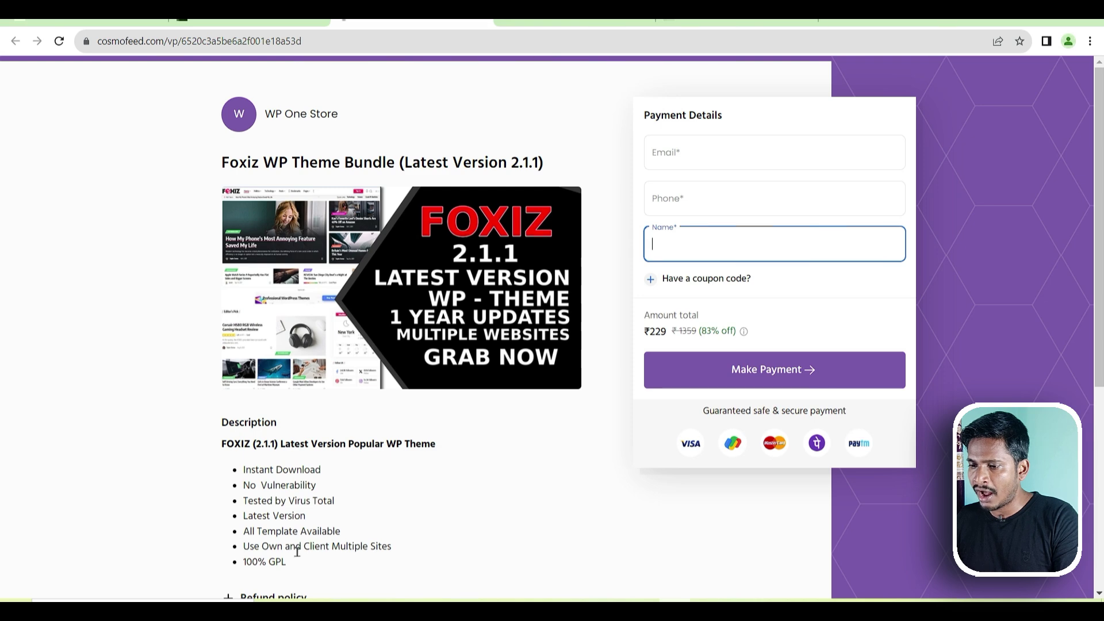
- Check the multiple-site usage terms in the Foxiz WP Theme Bundle description and return to the general Header settings
left_click_drag(336, 543, 405, 545)
left_click(451, 526)
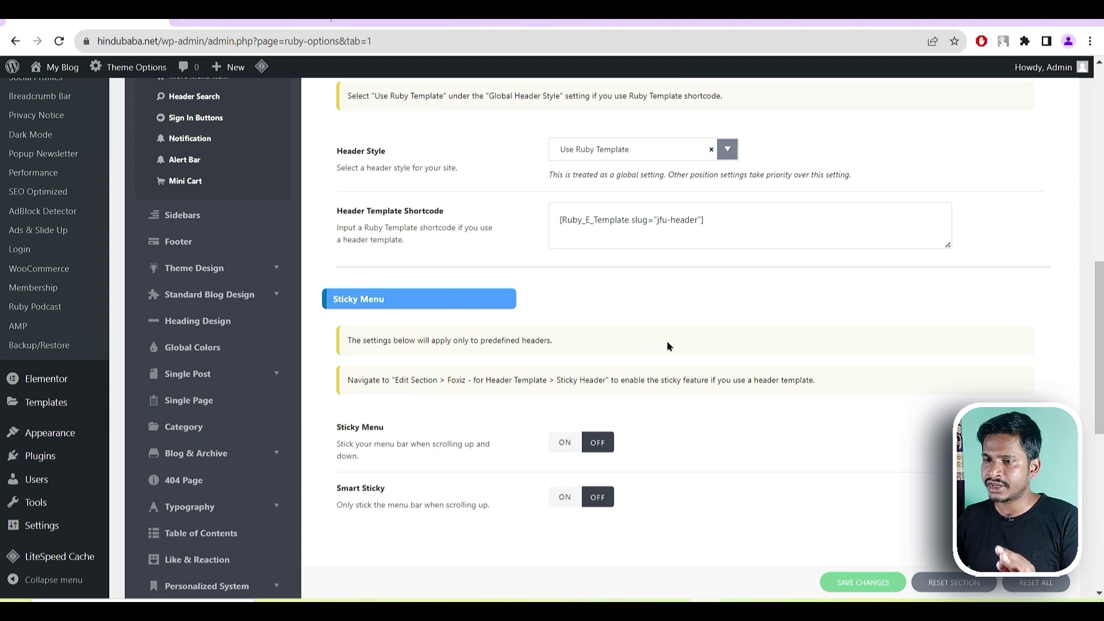
scroll(279, 213, "up", 4)
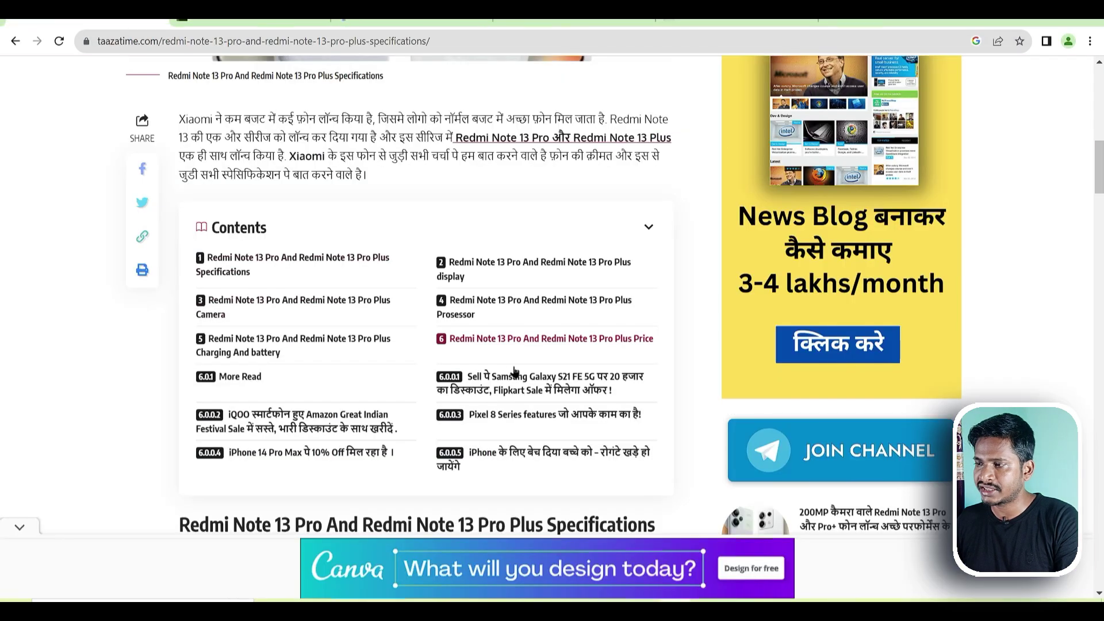
- Open the Taaza Time home page as a design reference, close the advertisement and return to the theme options
scroll(500, 368, "up", 12)
scroll(504, 362, "up", 1)
left_click(160, 85)
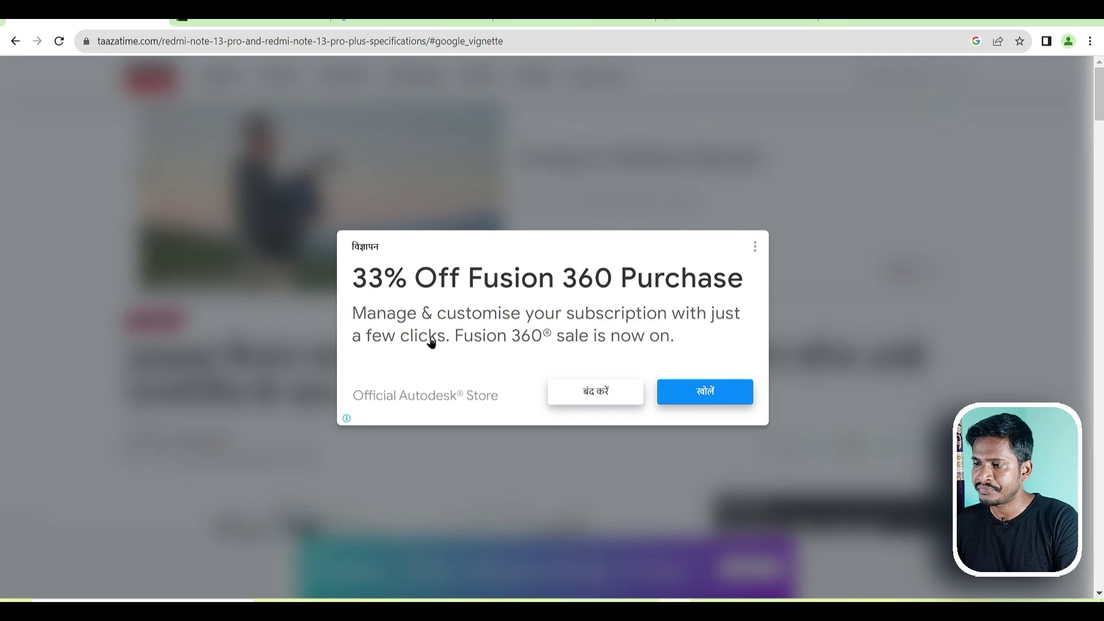
left_click(601, 393)
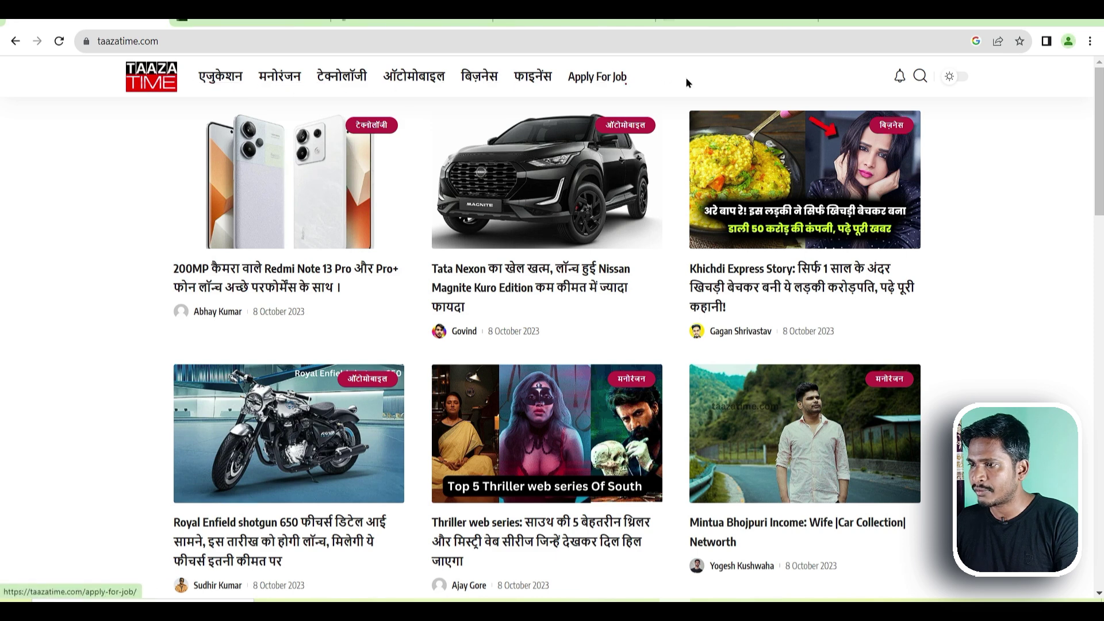
left_click(707, 608)
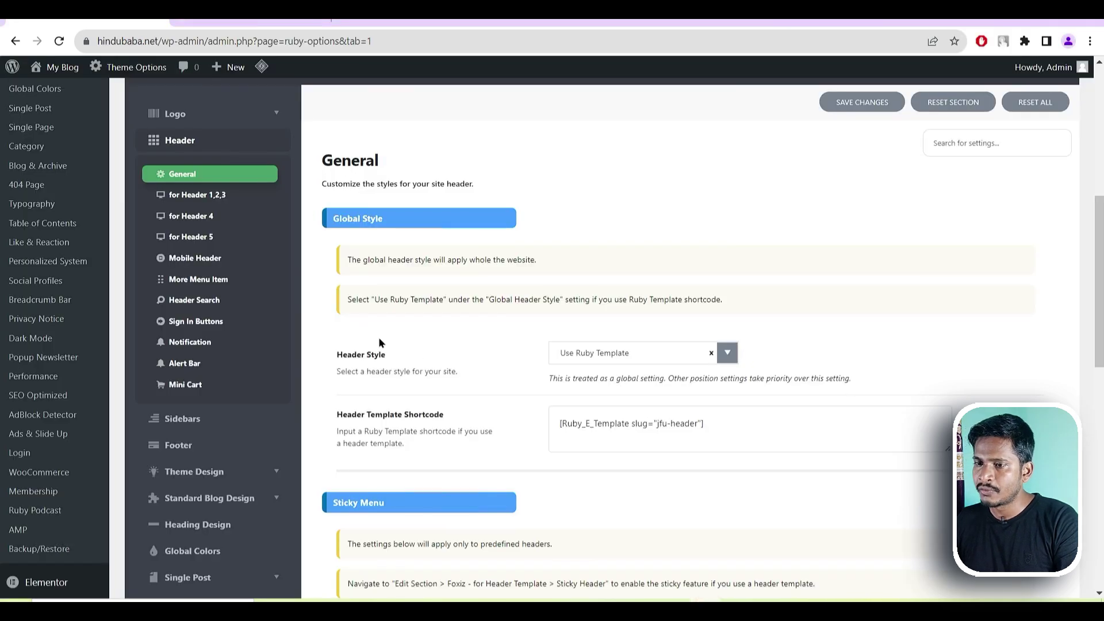
- Open the list of all pages on the WordPress site
scroll(337, 242, "up", 3)
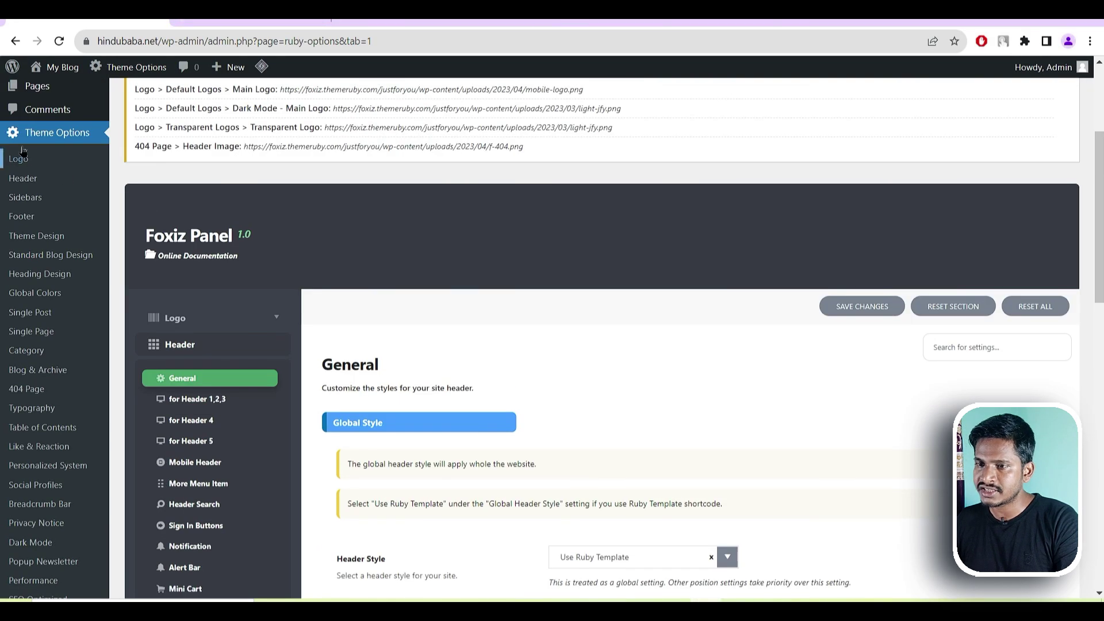
scroll(73, 172, "up", 2)
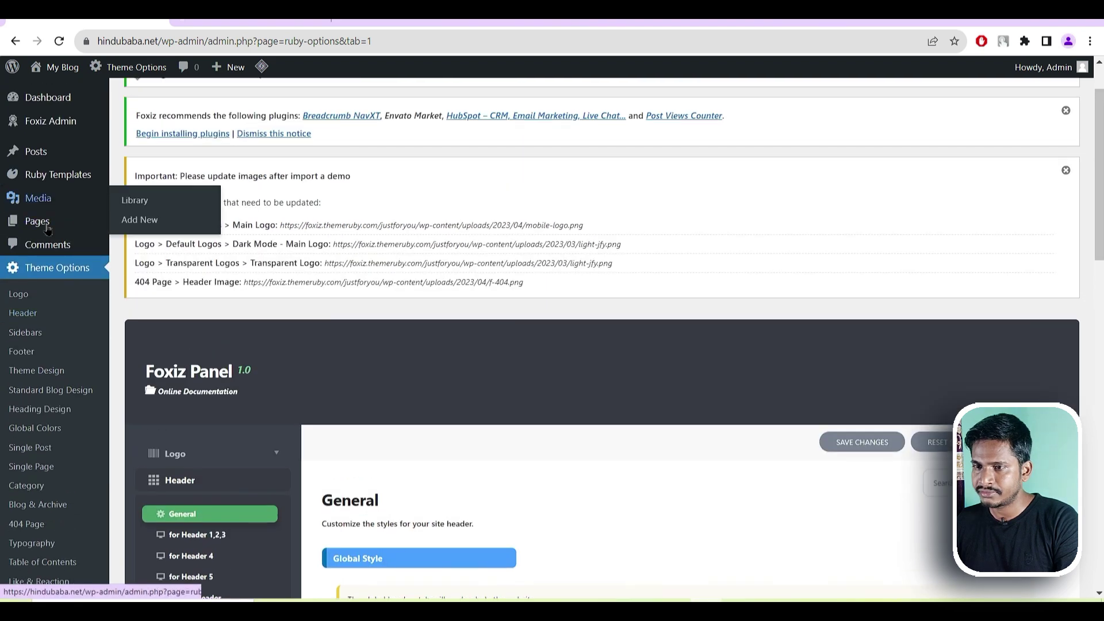
scroll(60, 256, "up", 1)
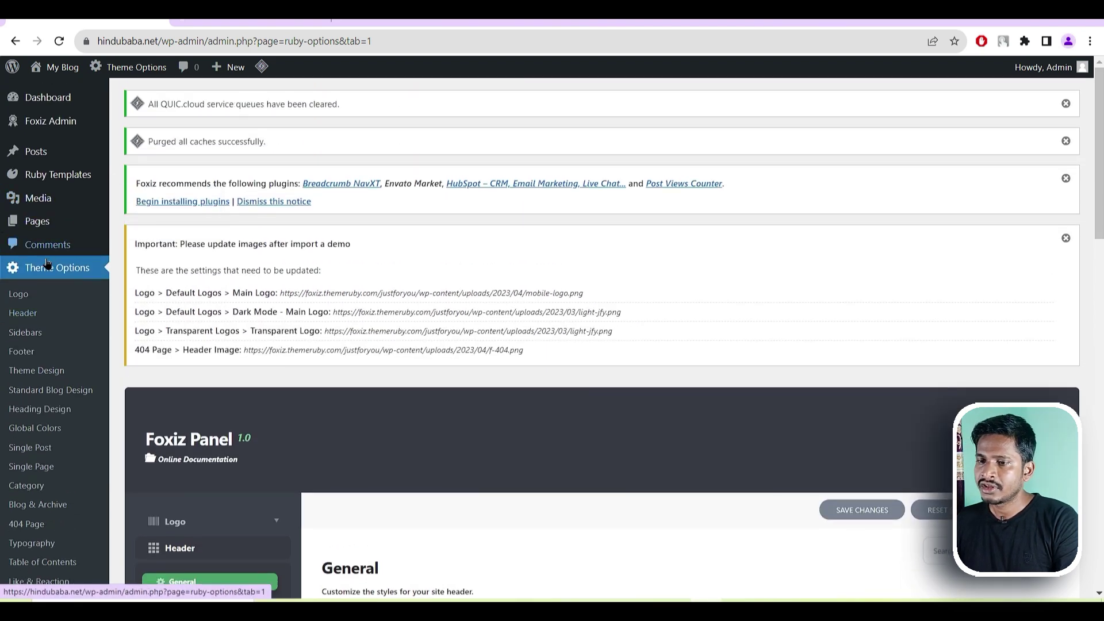
scroll(108, 268, "down", 7)
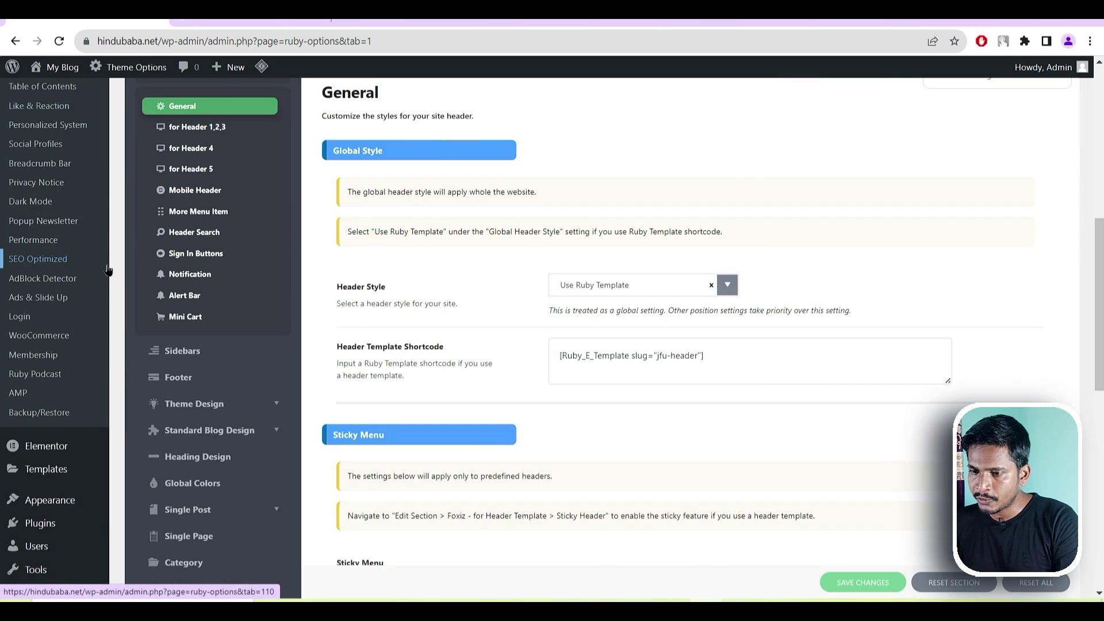
scroll(108, 268, "down", 4)
mouse_move(49, 443)
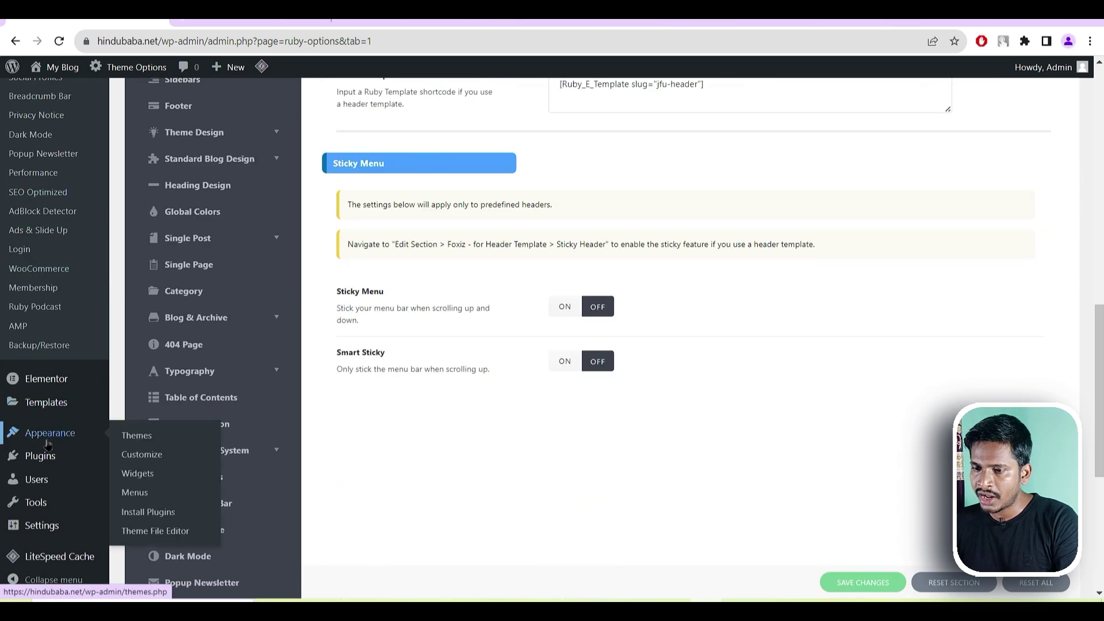
scroll(65, 194, "up", 8)
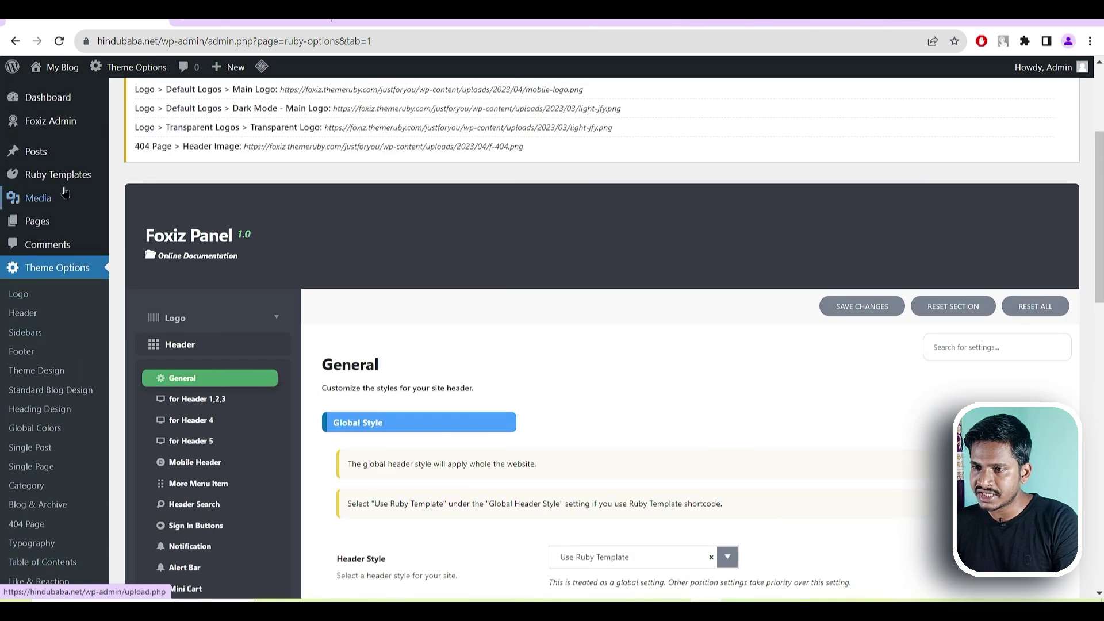
left_click(34, 223)
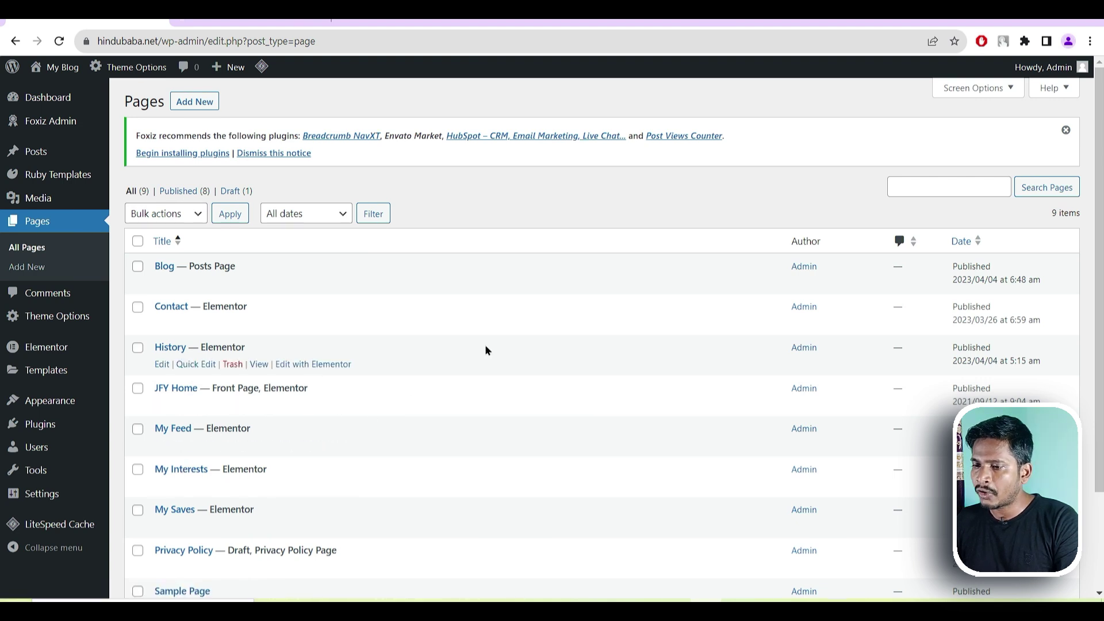
- Open the JFY Home front page for editing in Elementor, dismiss the AI image generator notification and look over the page's sections
scroll(485, 345, "down", 3)
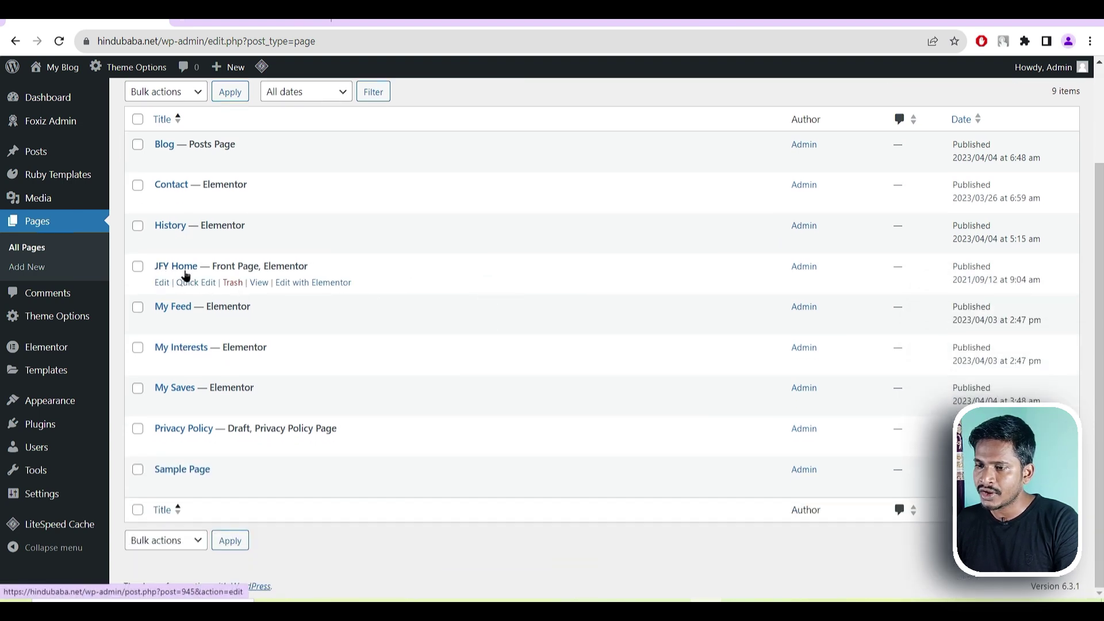
left_click(293, 284)
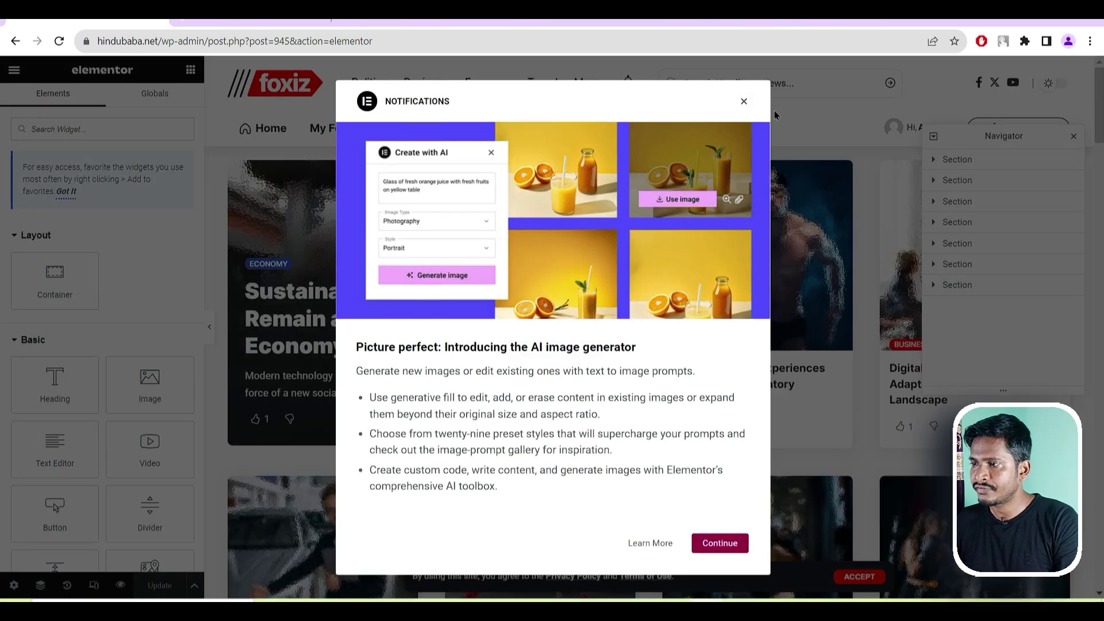
left_click(744, 102)
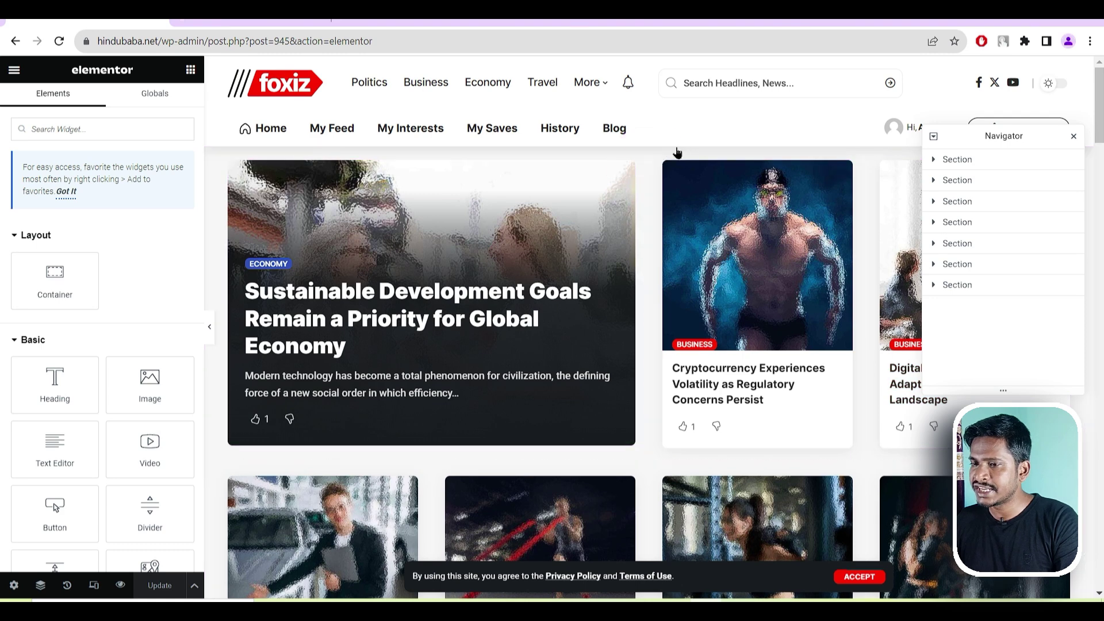
scroll(719, 356, "down", 3)
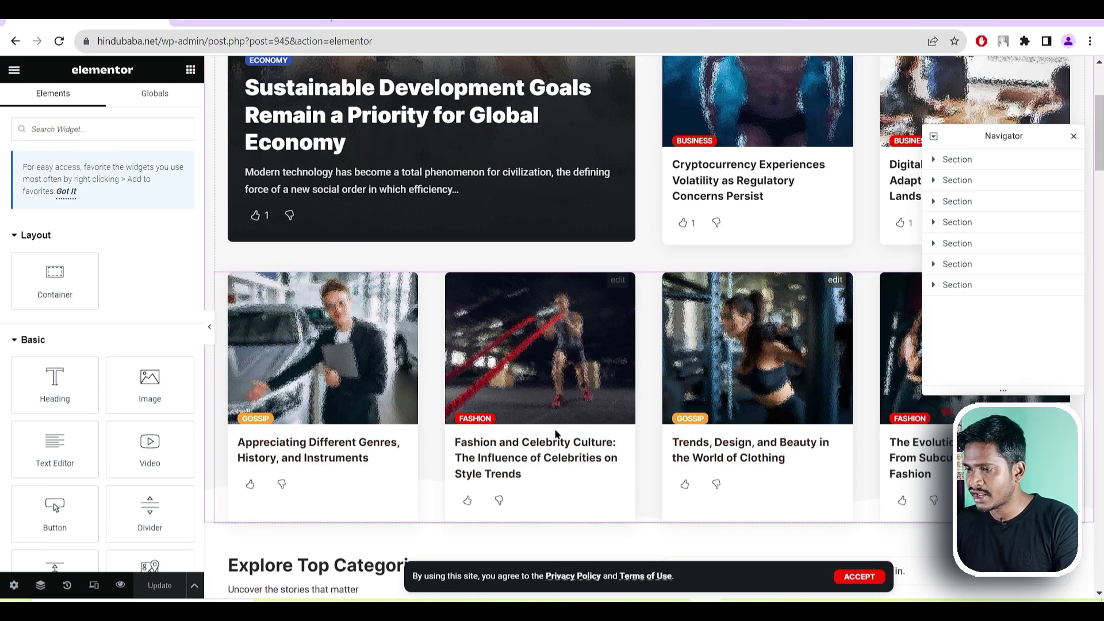
scroll(676, 387, "down", 8)
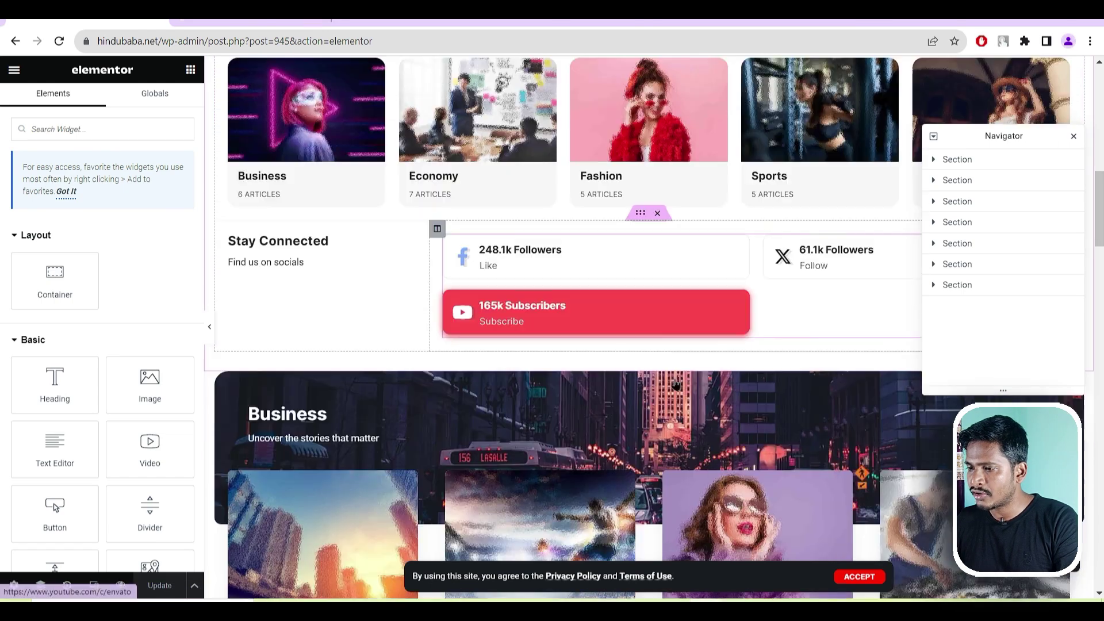
- Delete the Politics and Don't Miss sections from the home page
scroll(676, 384, "down", 13)
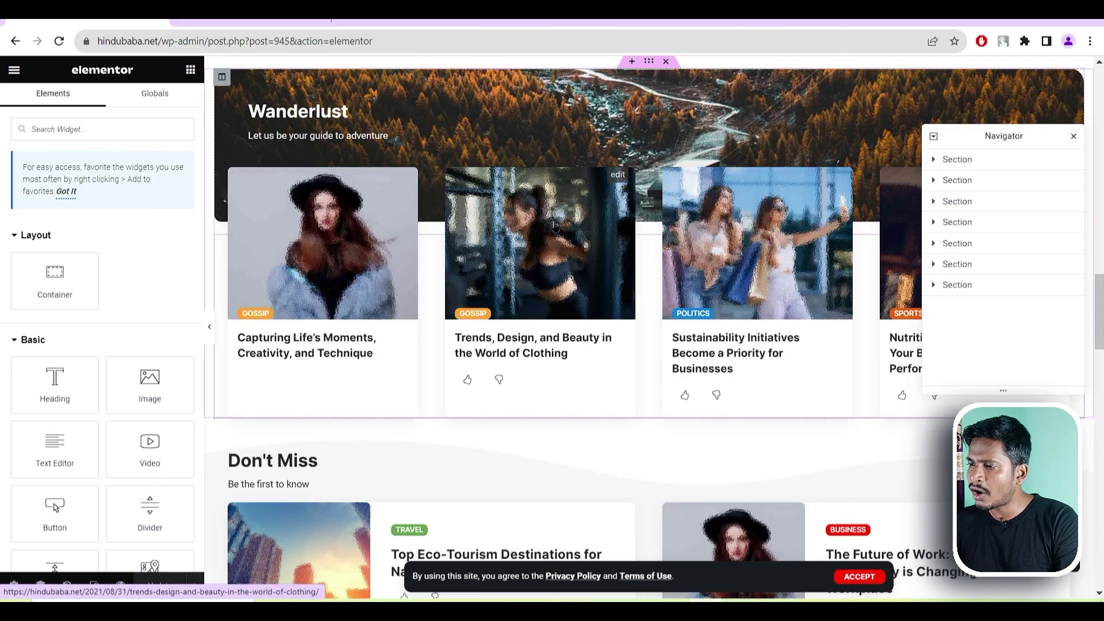
scroll(549, 216, "down", 5)
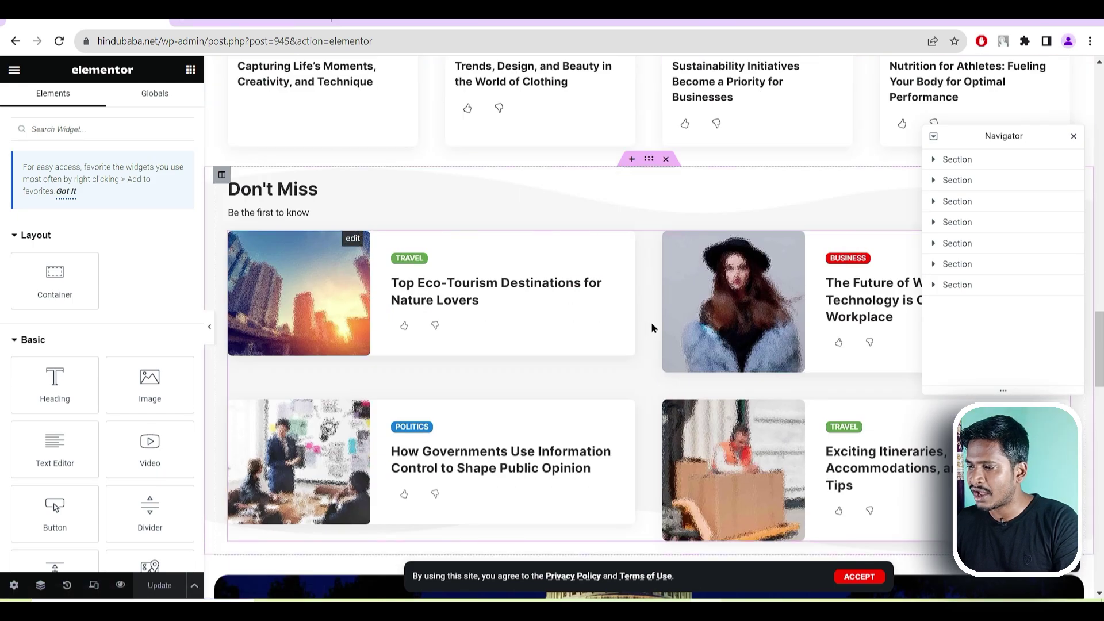
scroll(643, 325, "down", 8)
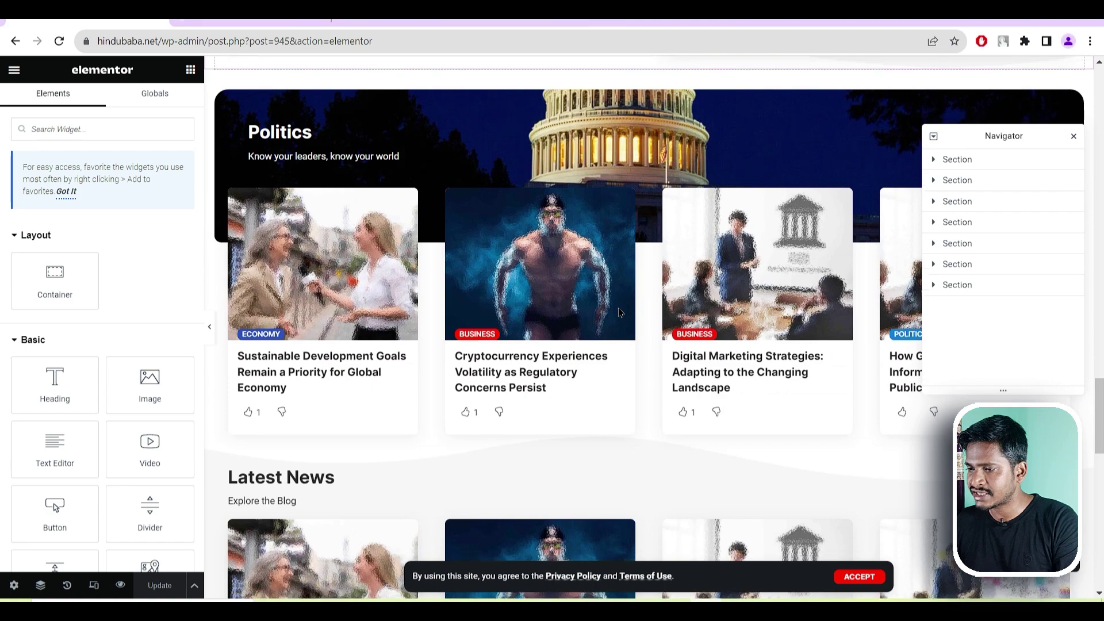
scroll(620, 312, "down", 6)
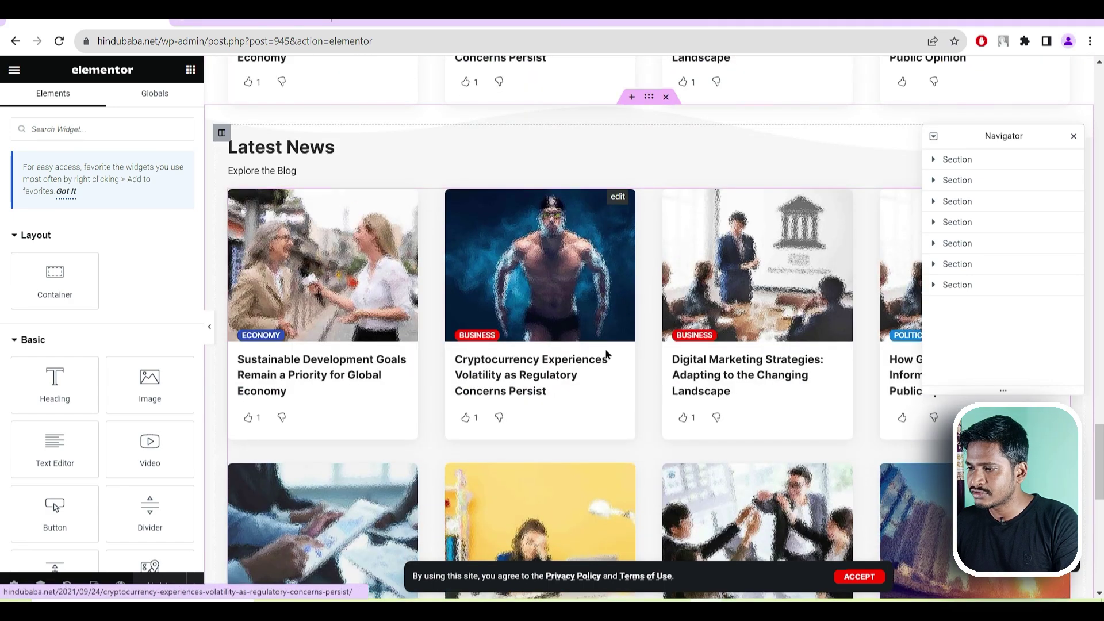
scroll(606, 346, "down", 5)
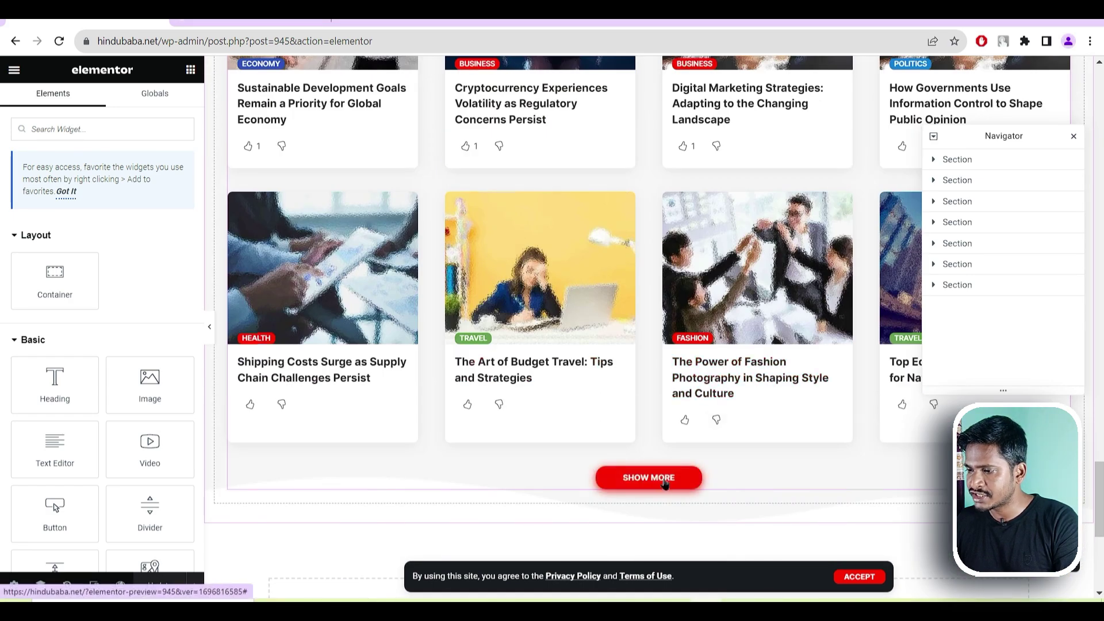
scroll(627, 346, "up", 5)
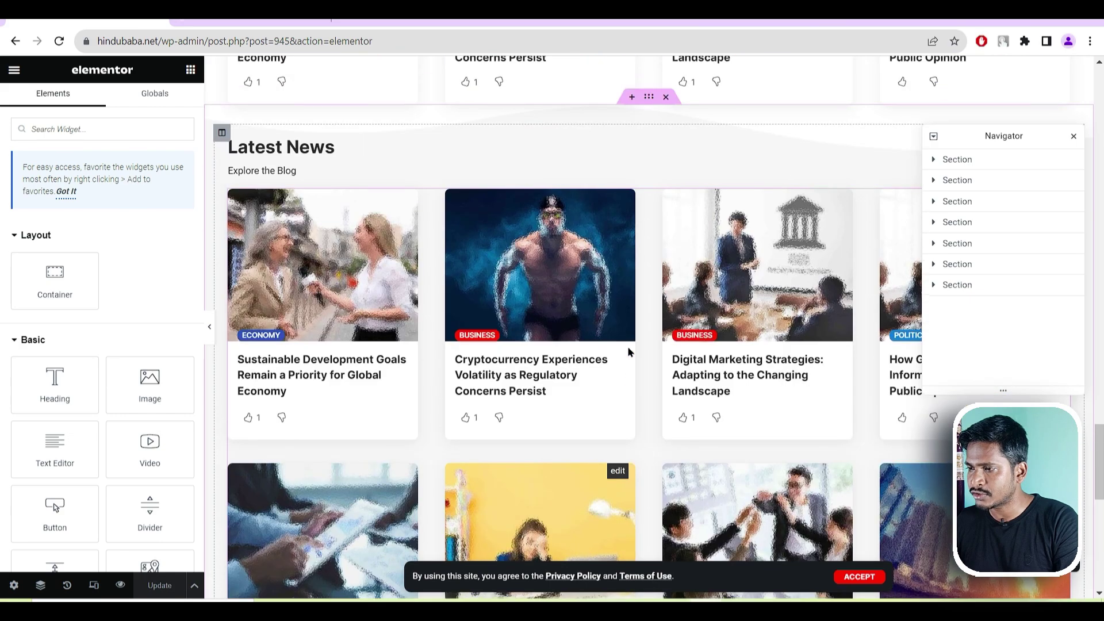
scroll(627, 352, "up", 7)
scroll(644, 232, "up", 2)
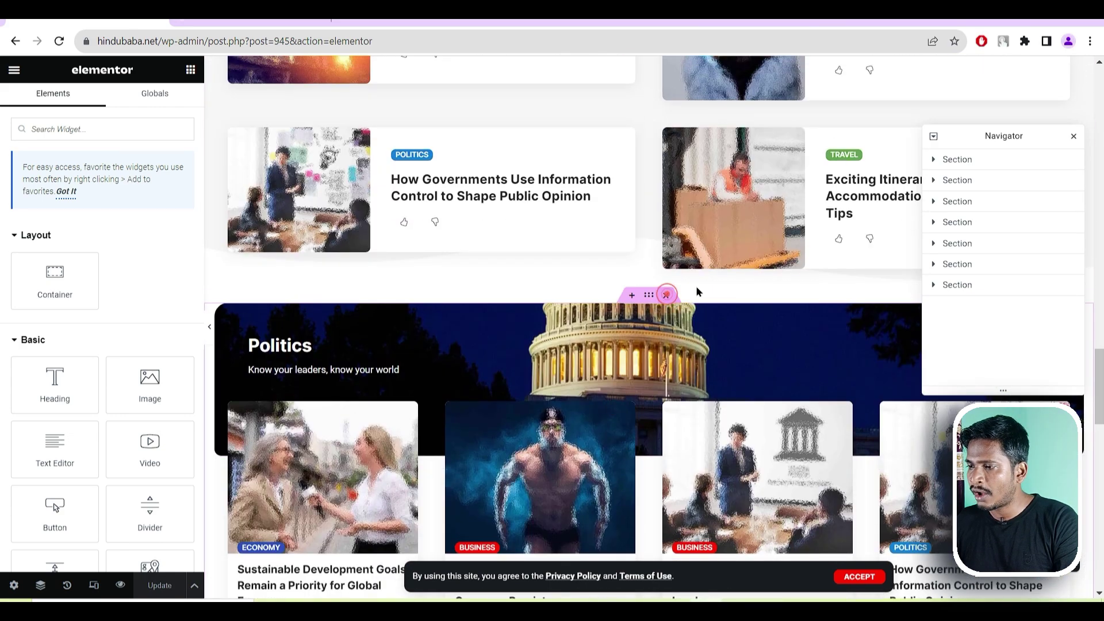
left_click(666, 294)
scroll(661, 258, "up", 4)
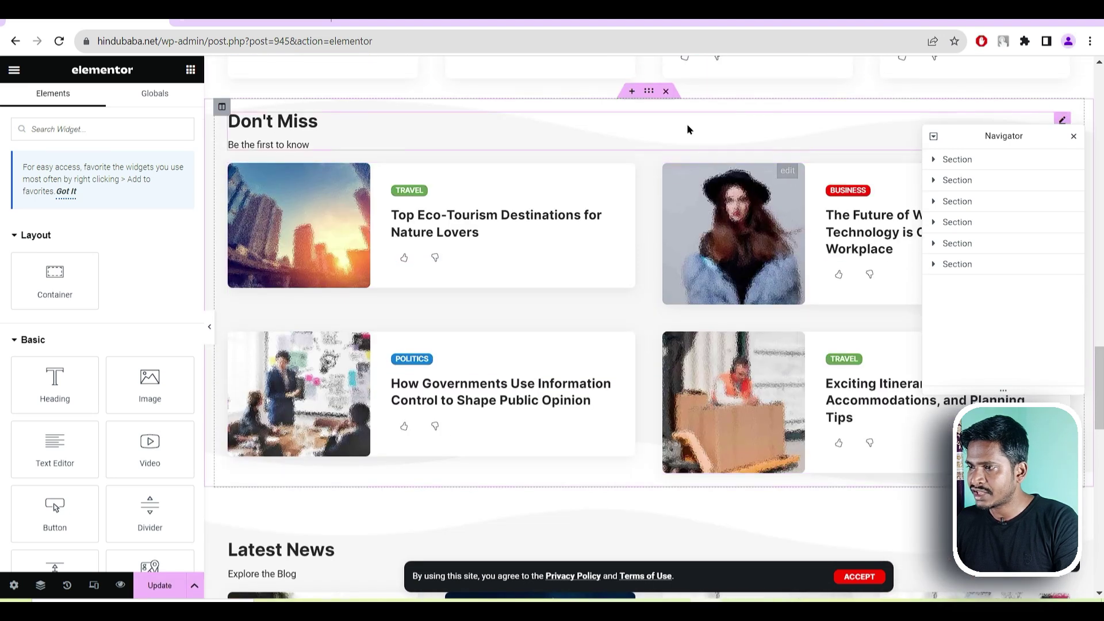
left_click(666, 91)
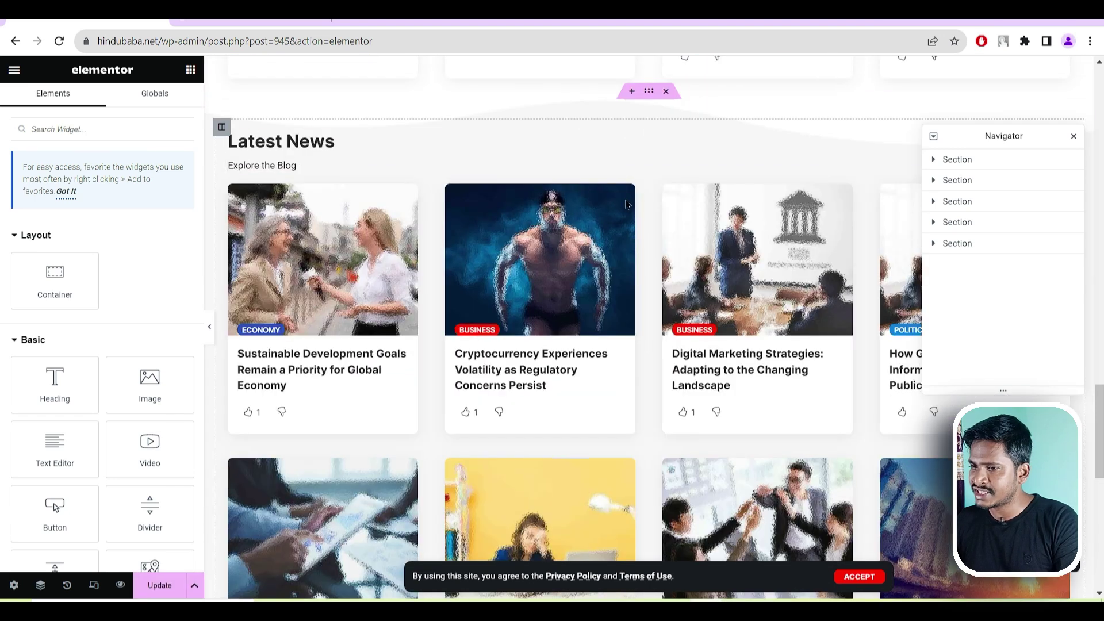
- Delete the Wanderlust section and the Business section with its ad placeholder from the home page
scroll(665, 304, "up", 3)
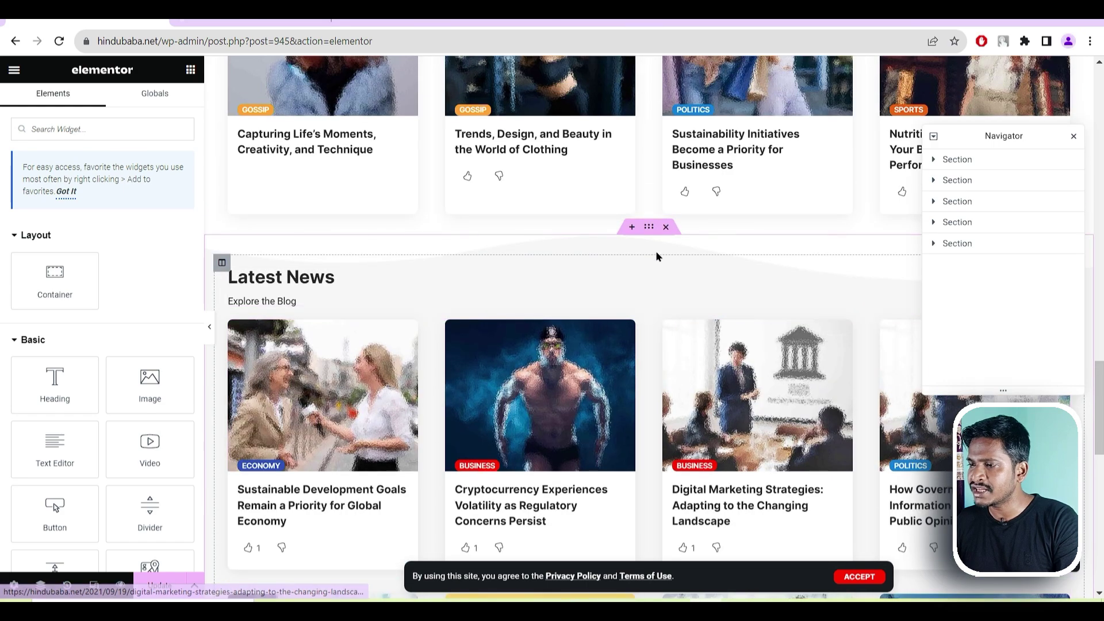
scroll(650, 189, "up", 1)
scroll(647, 218, "up", 4)
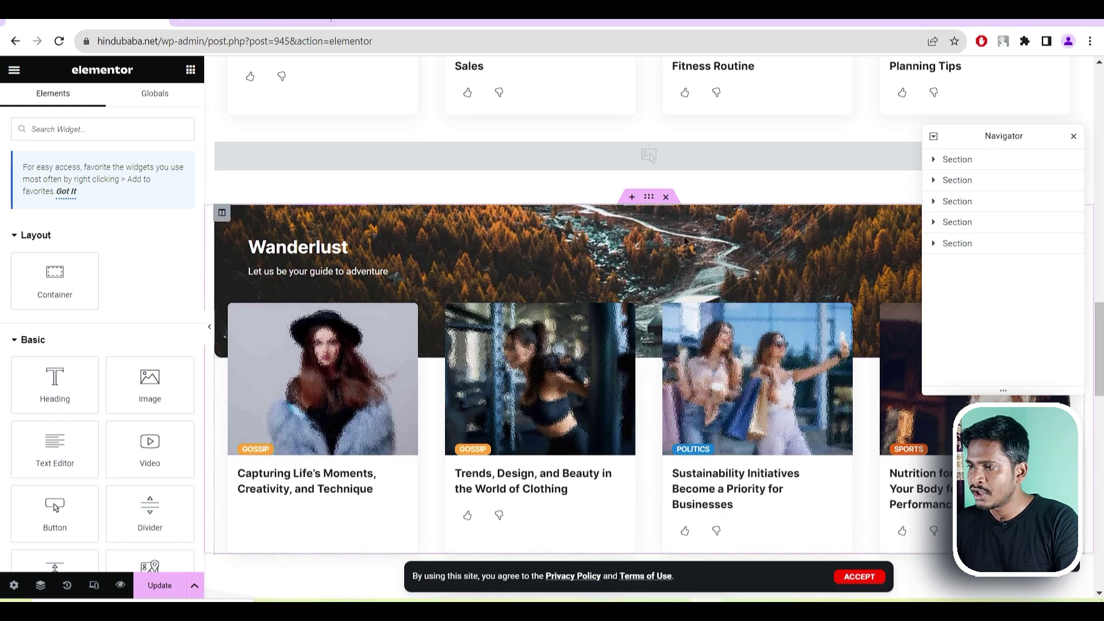
left_click(667, 197)
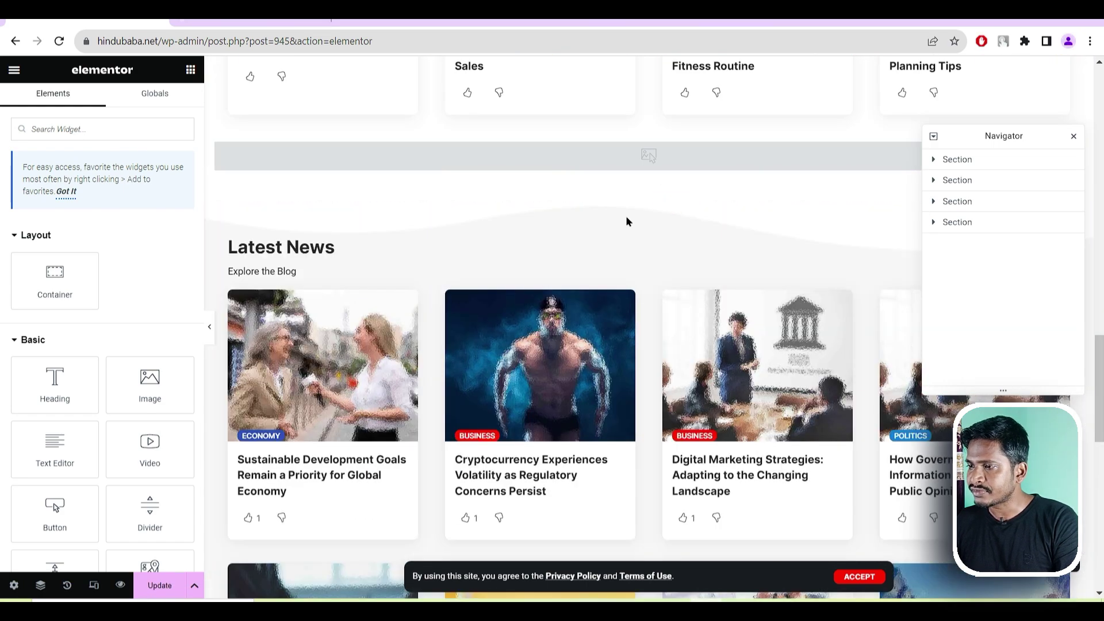
scroll(644, 178, "up", 1)
scroll(613, 198, "up", 2)
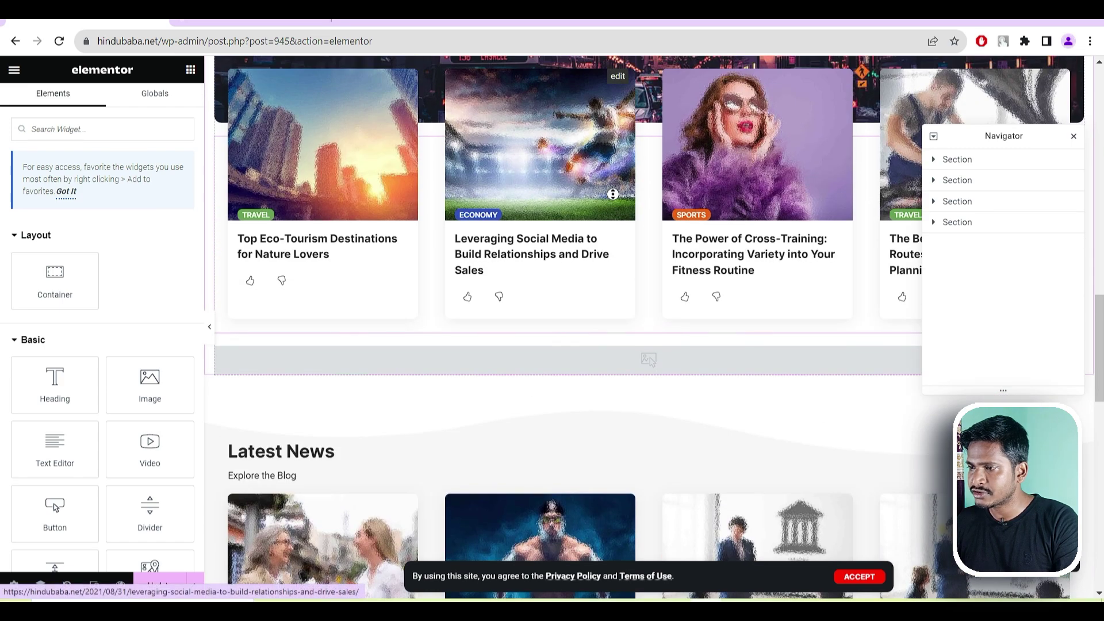
scroll(655, 248, "down", 1)
scroll(655, 248, "up", 6)
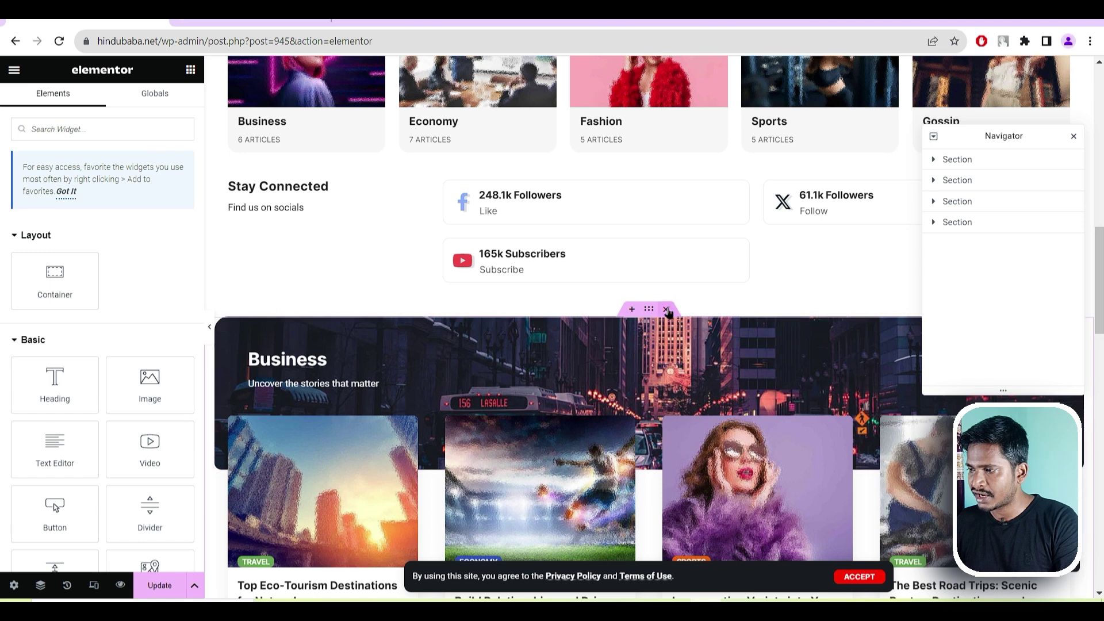
left_click(667, 311)
- Delete the section containing Explore Top Categories and Stay Connected from the home page
scroll(568, 319, "up", 2)
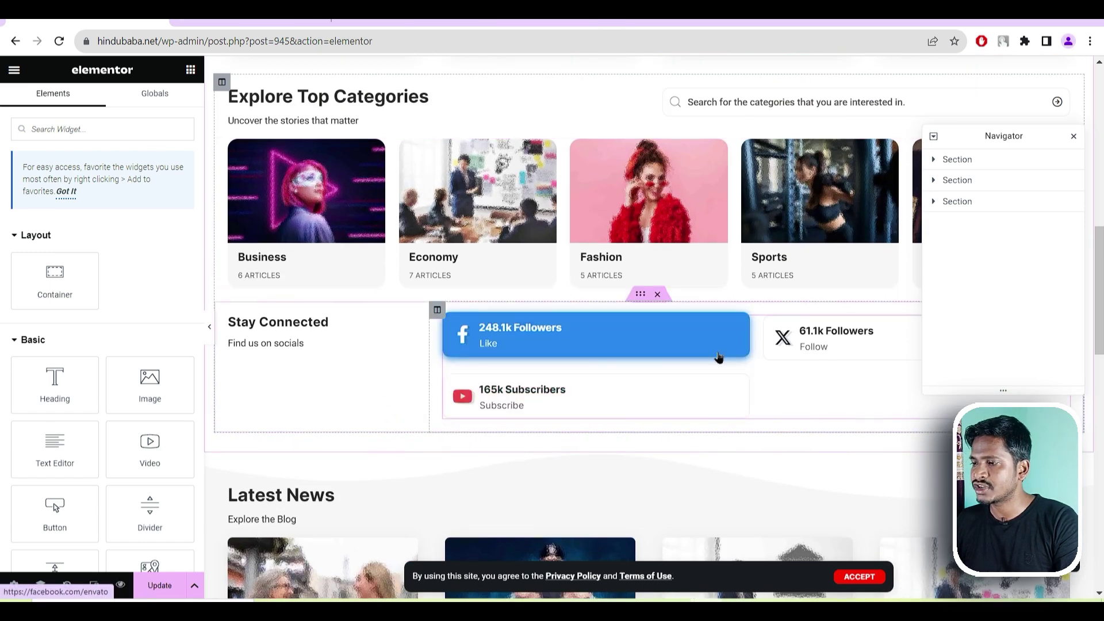
scroll(765, 339, "up", 5)
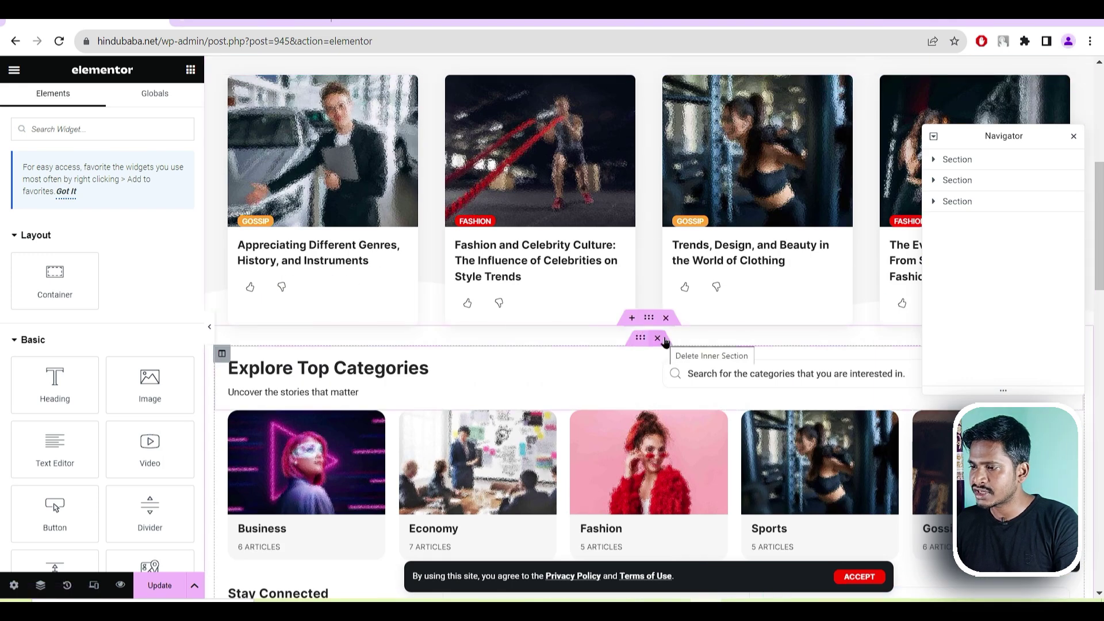
left_click(659, 338)
left_click(667, 319)
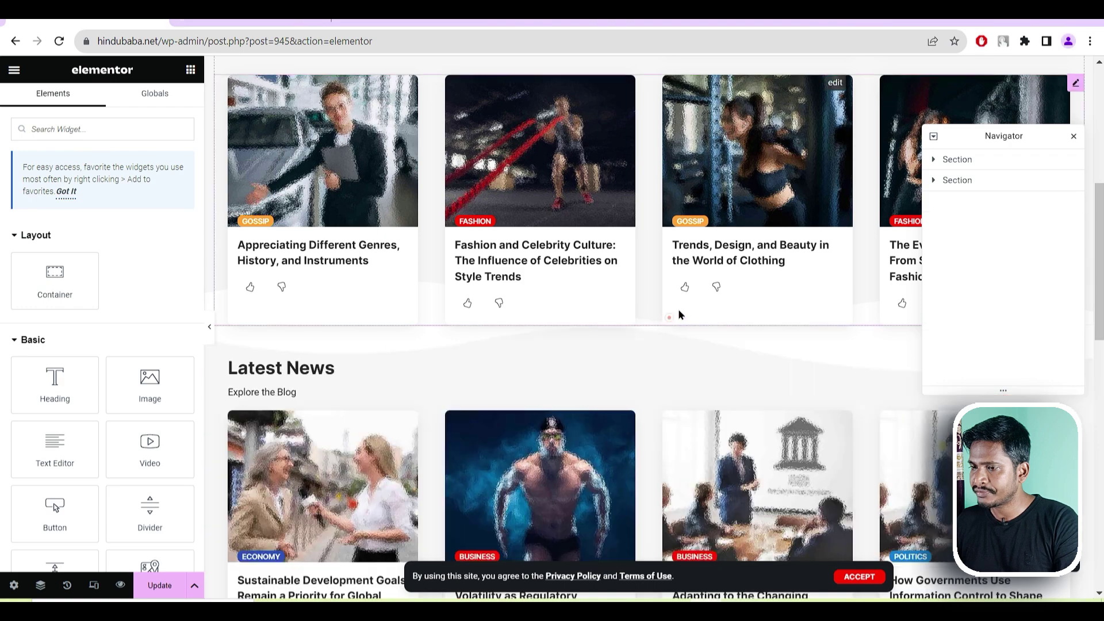
- Delete the featured posts section above Latest News and close the Navigator
scroll(673, 313, "up", 4)
scroll(679, 314, "up", 3)
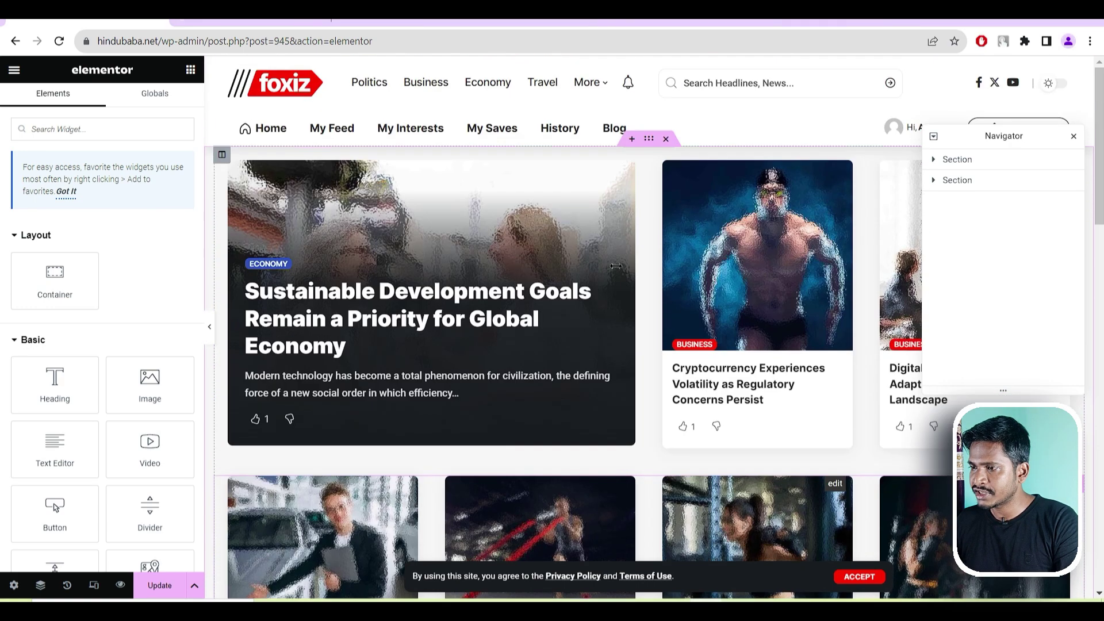
left_click(666, 139)
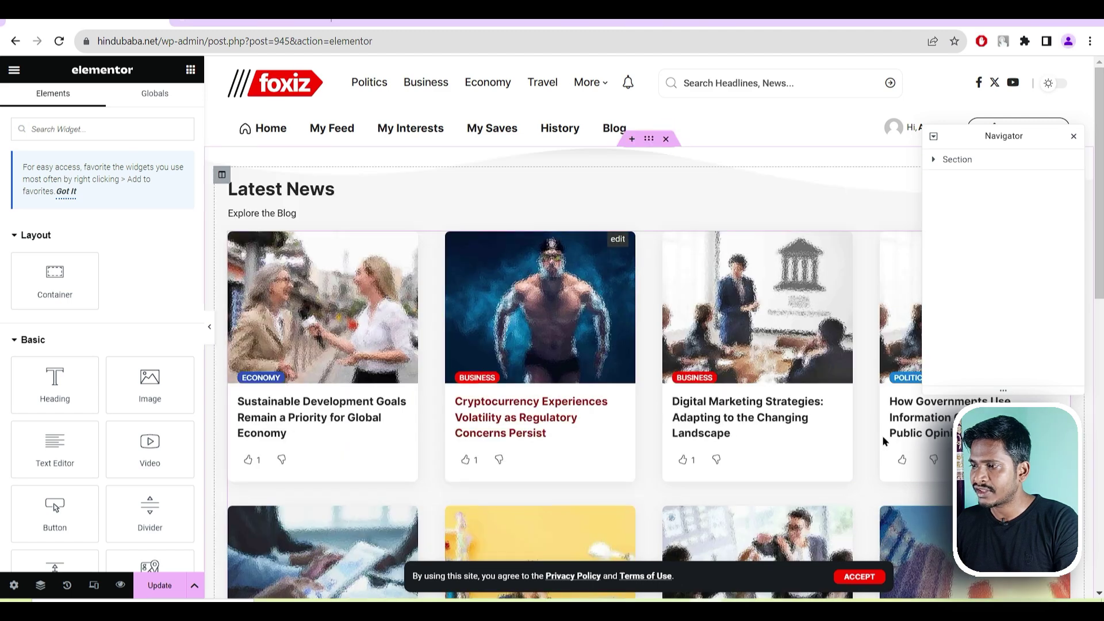
left_click(1073, 136)
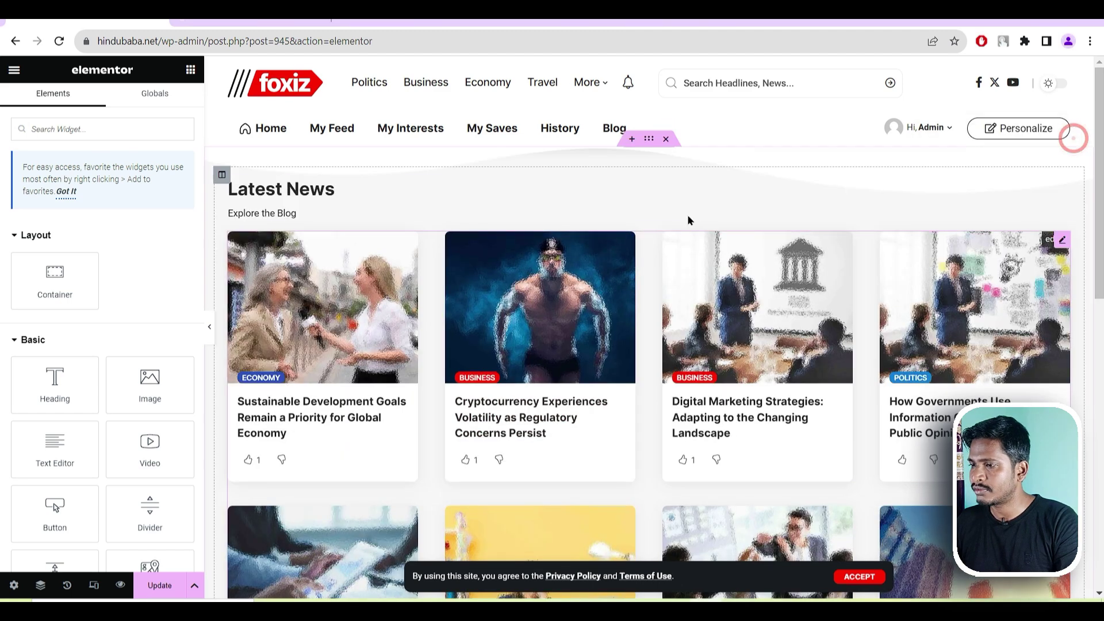
- Change the number of desktop columns in the Boxed Grid 1 widget of the Latest News section
scroll(493, 277, "down", 1)
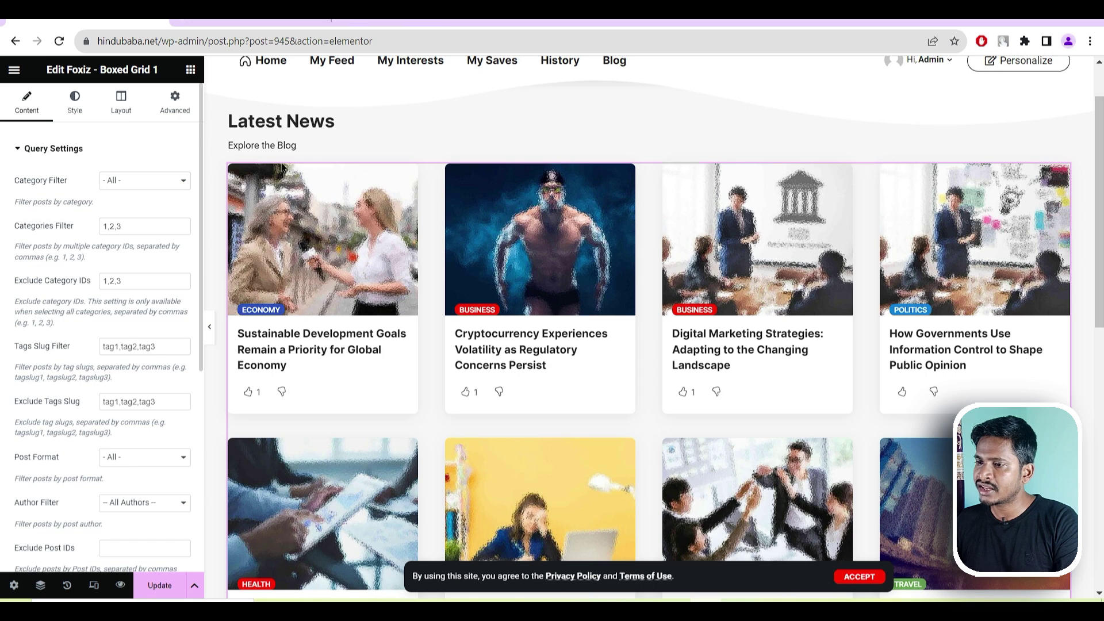
left_click(130, 102)
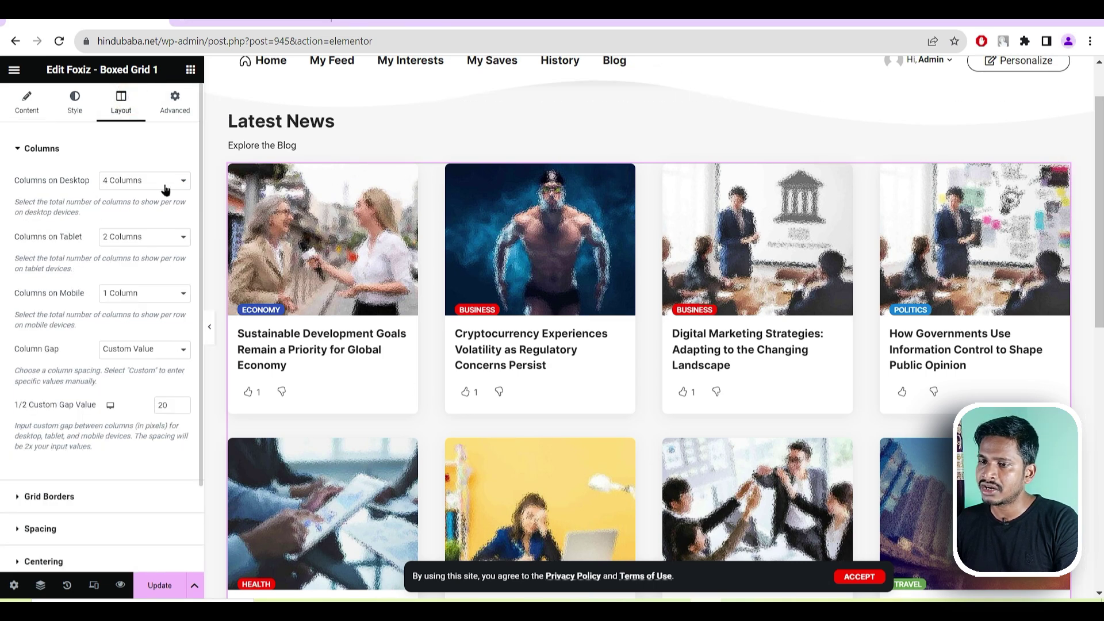
left_click(164, 184)
left_click(152, 229)
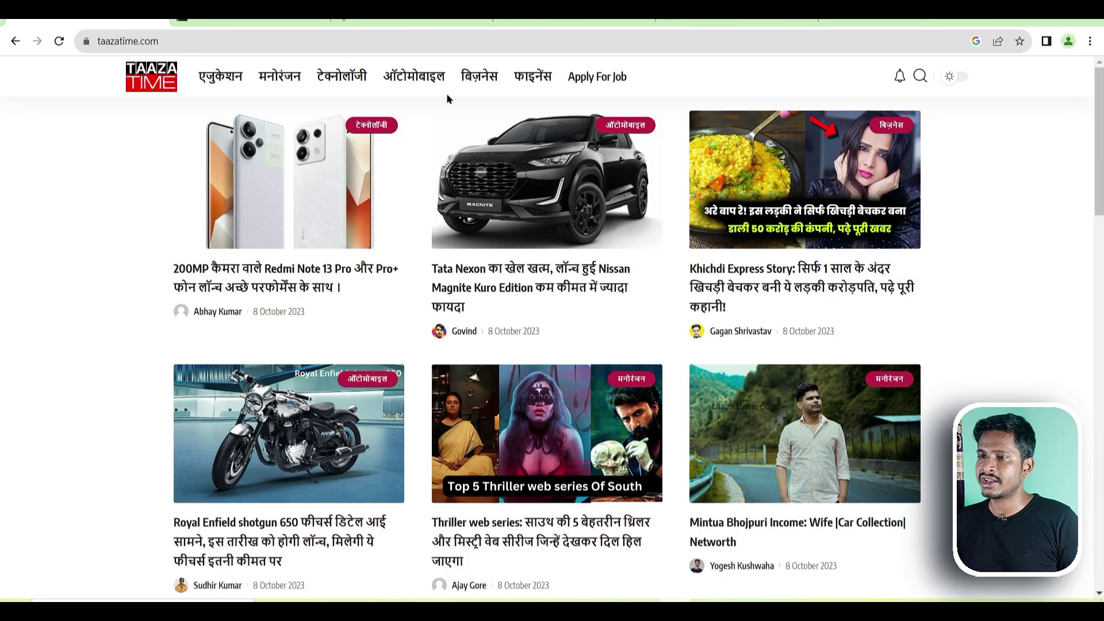
- Switch to the Foxiz WP Theme Bundle sales page and check the bundle's total price
left_click(428, 22)
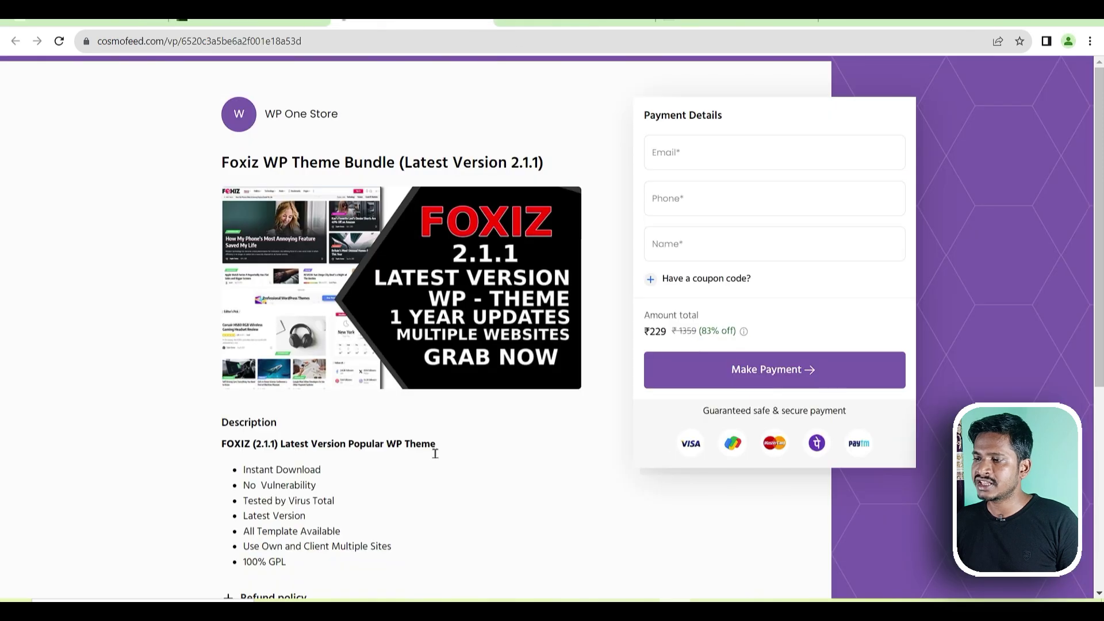
left_click_drag(670, 335, 644, 337)
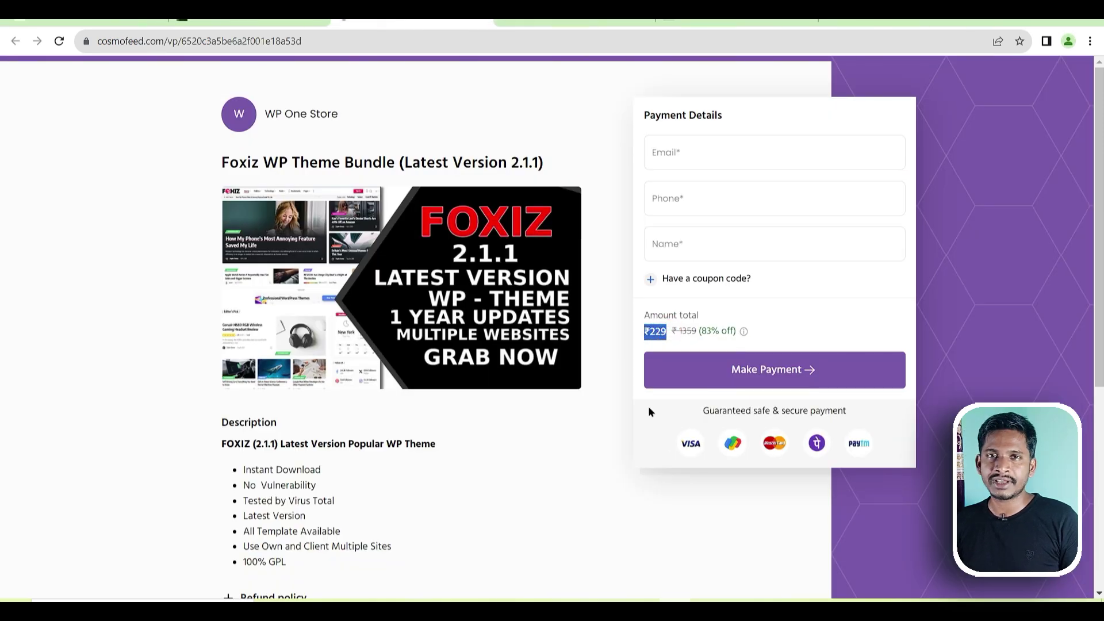